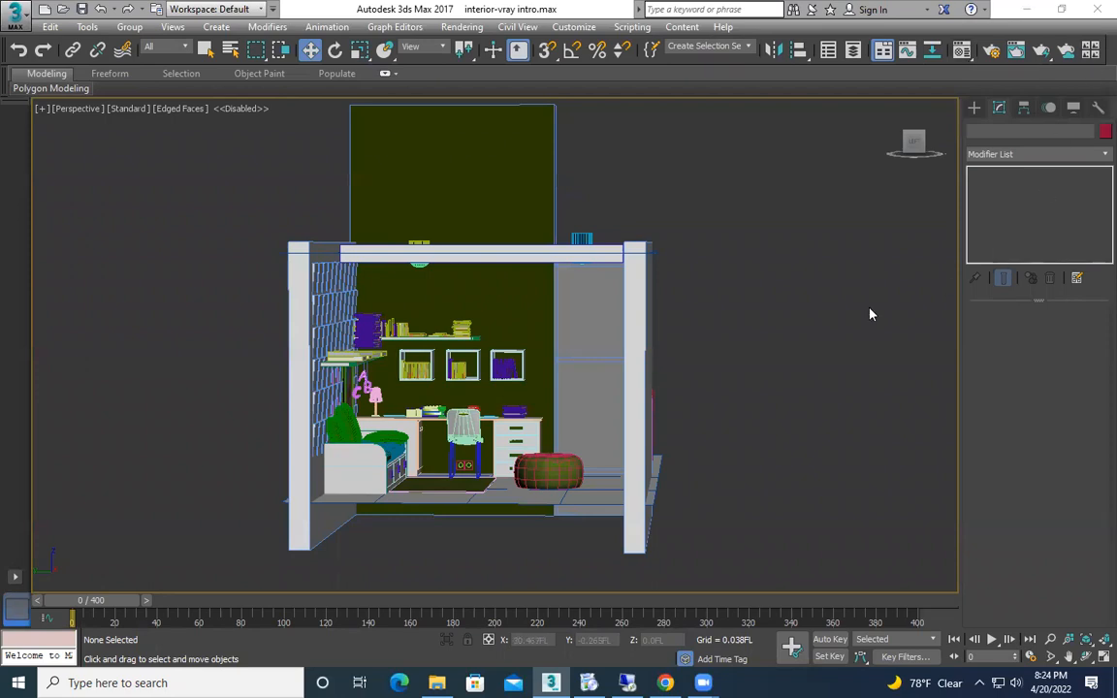
Step: Run a test render of the perspective view and close the rendered frame
scroll(870, 313, up, 5)
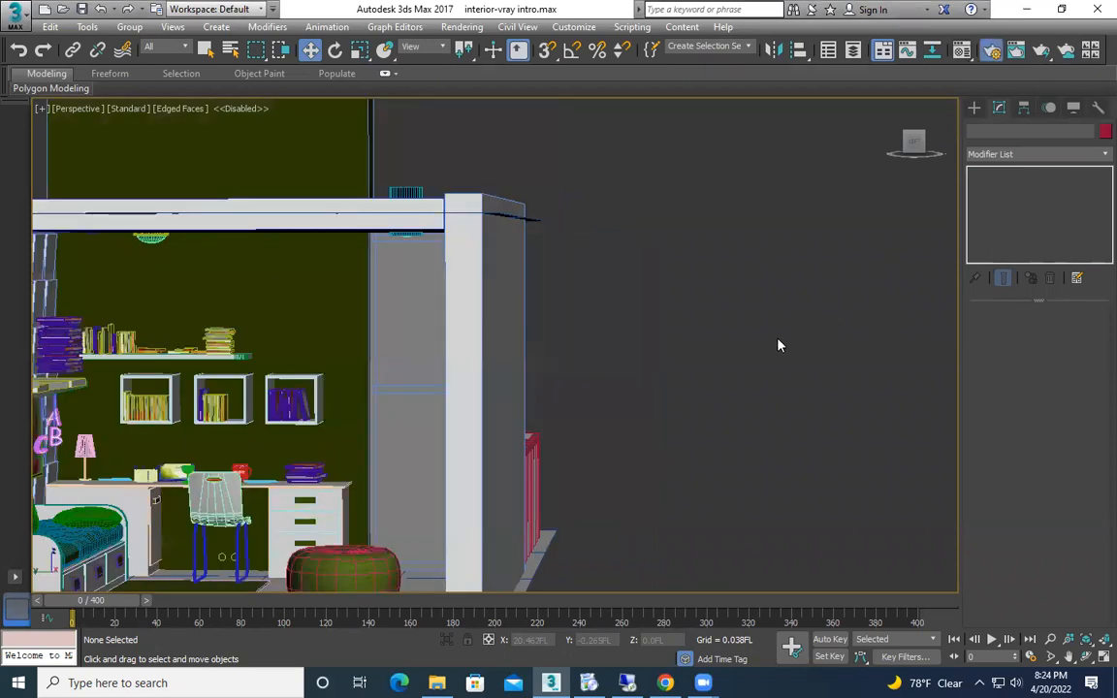
key(shift+q)
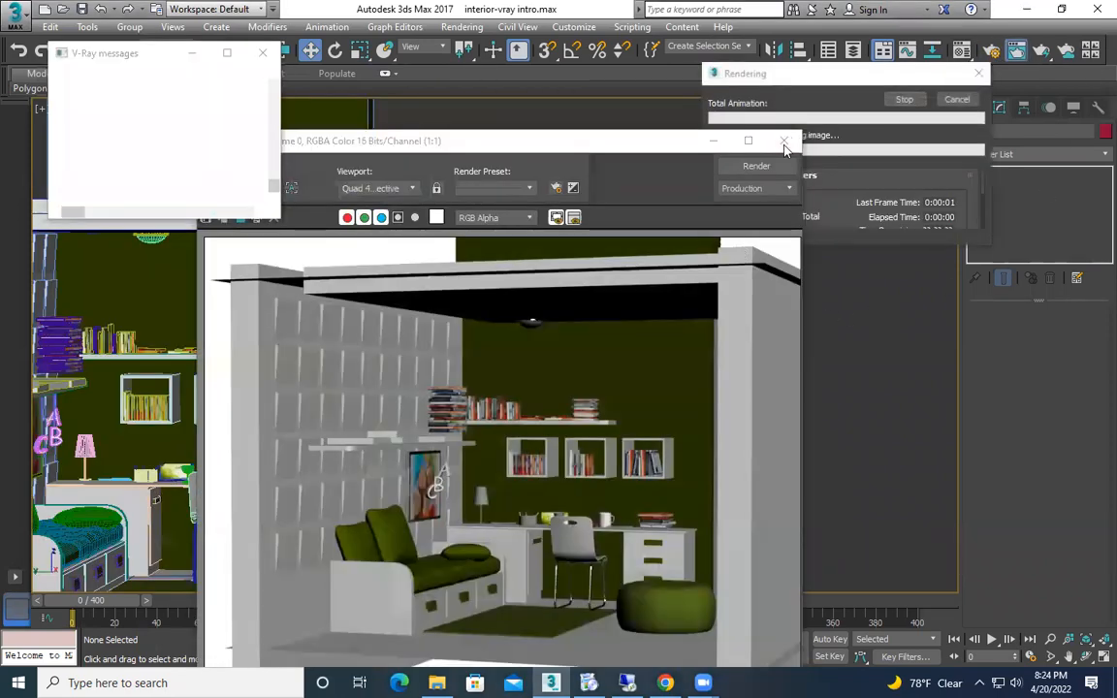
click(783, 141)
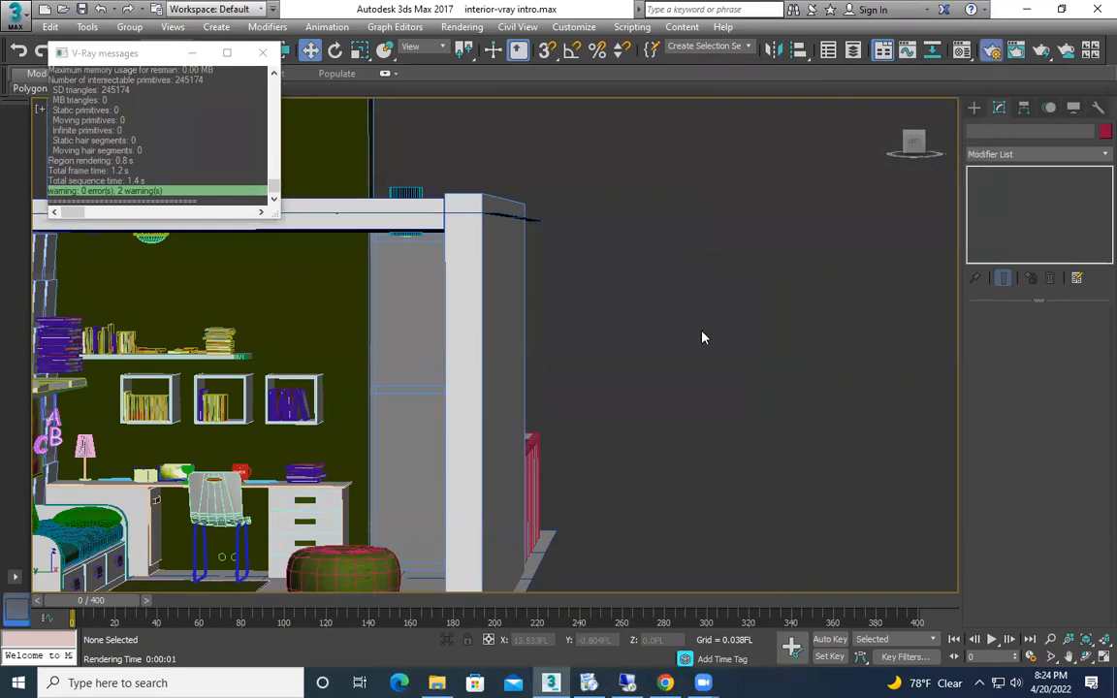
Step: Review the V-Ray sampler, filter, environment and global illumination settings in Render Setup, and close it along with the message log
key(F10)
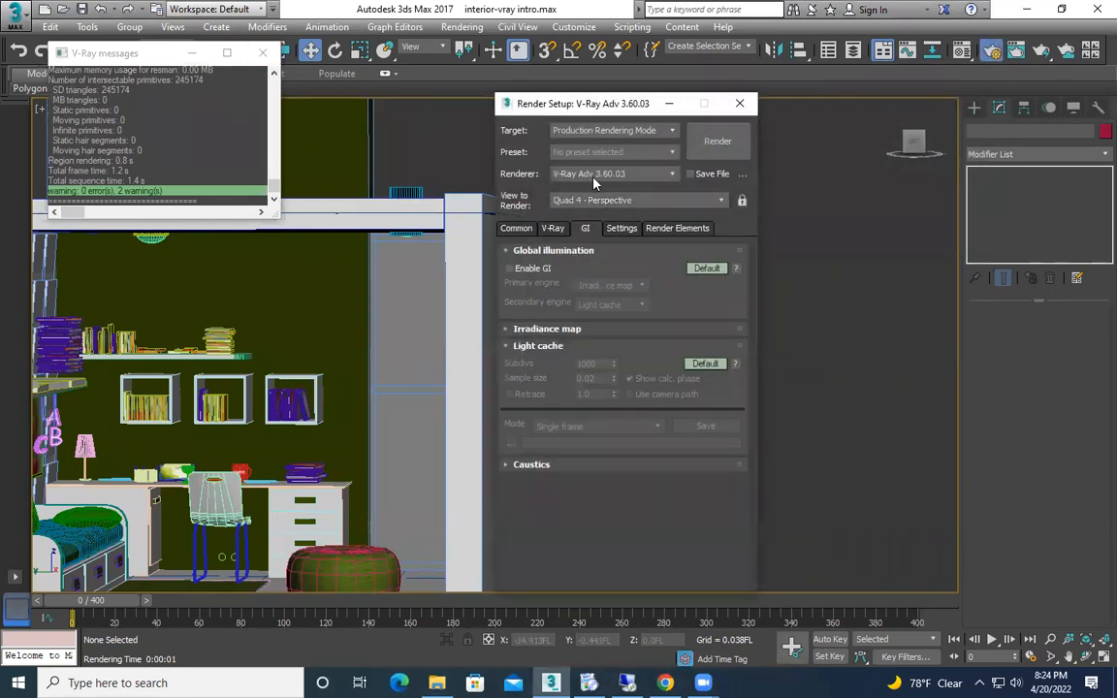
click(542, 228)
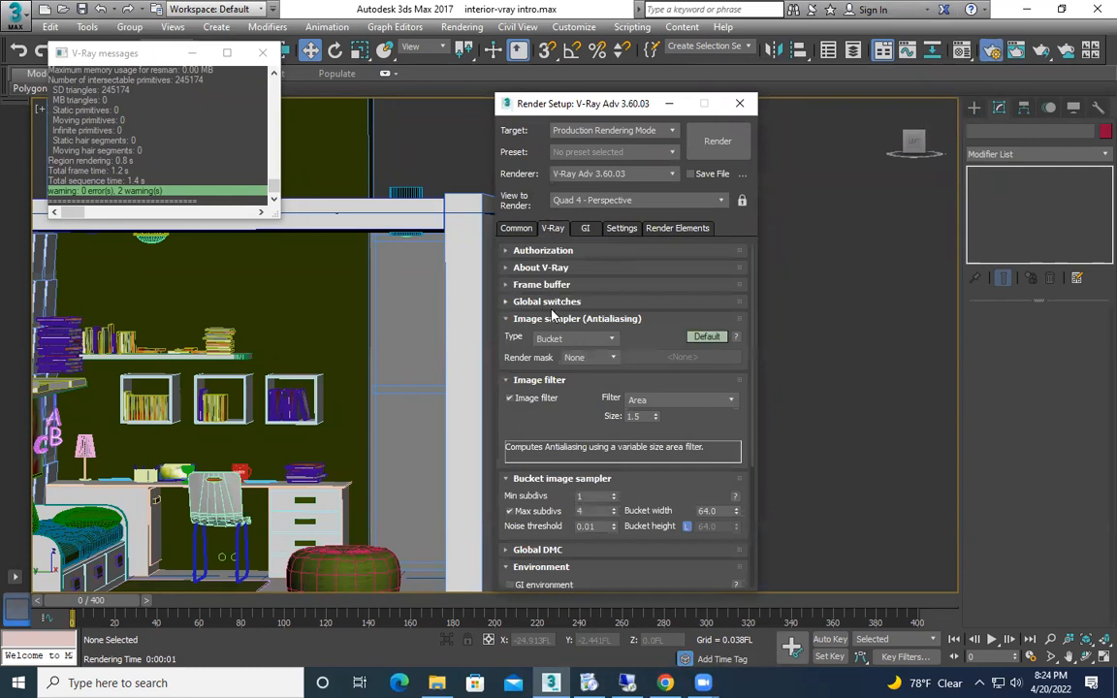
scroll(524, 495, down, 3)
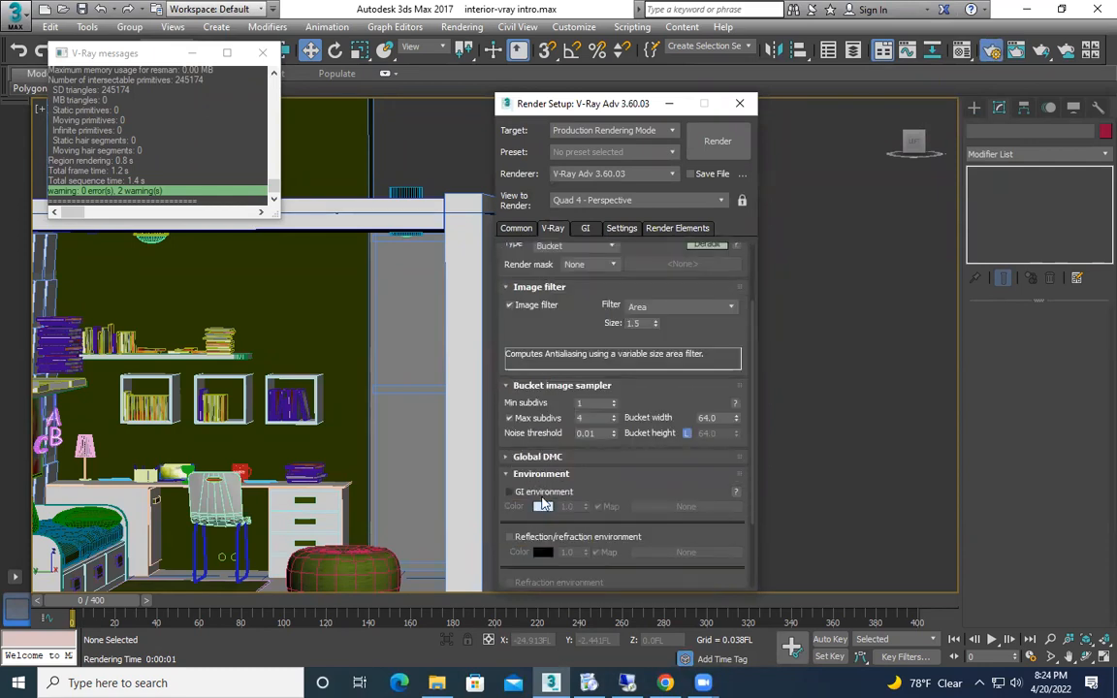
click(585, 228)
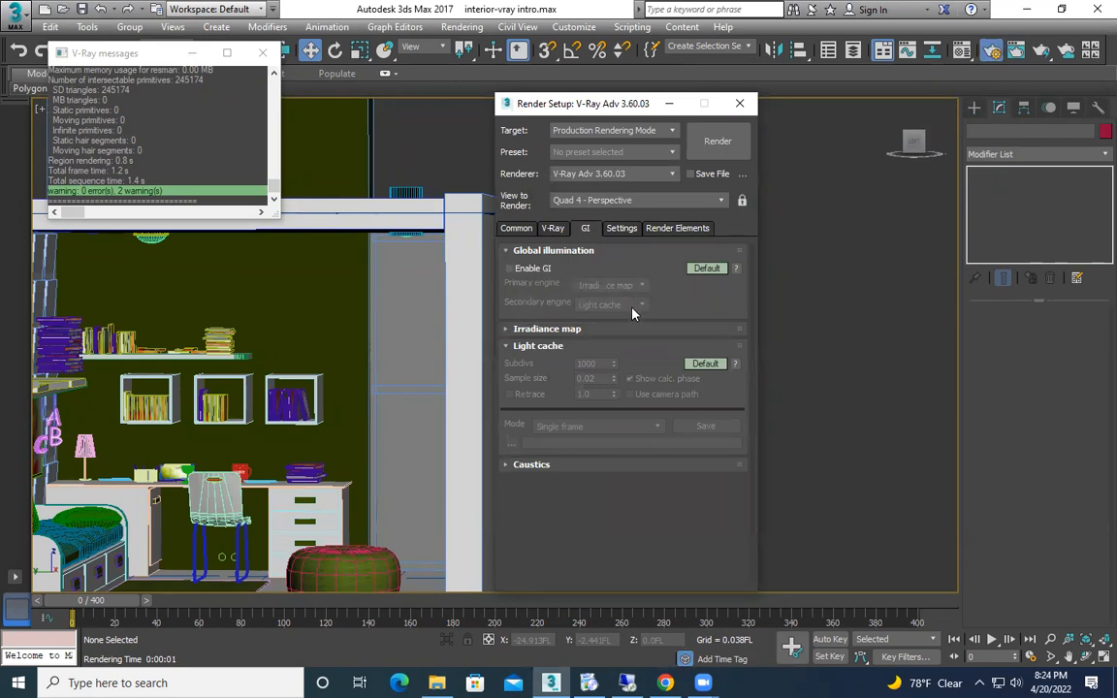
click(262, 53)
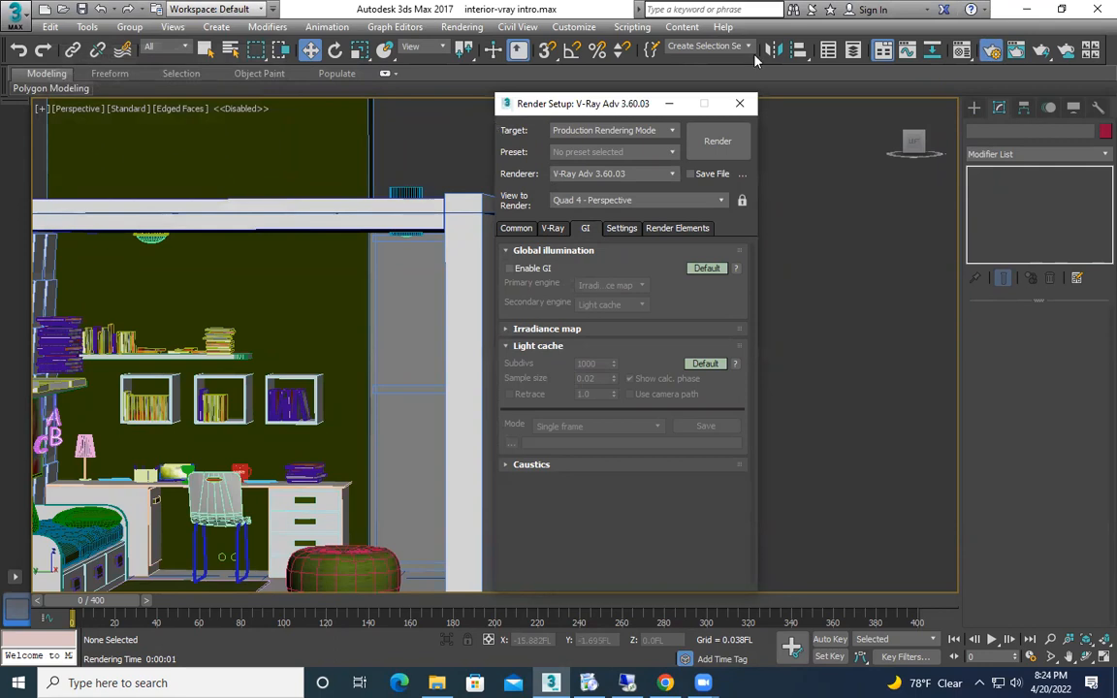
click(734, 110)
Step: Frame the books and mug on the desk, and turn off edged faces in the perspective view
middle_drag(441, 412, 680, 309)
scroll(680, 309, down, 8)
alt+middle_drag(751, 316, 632, 349)
scroll(631, 349, up, 8)
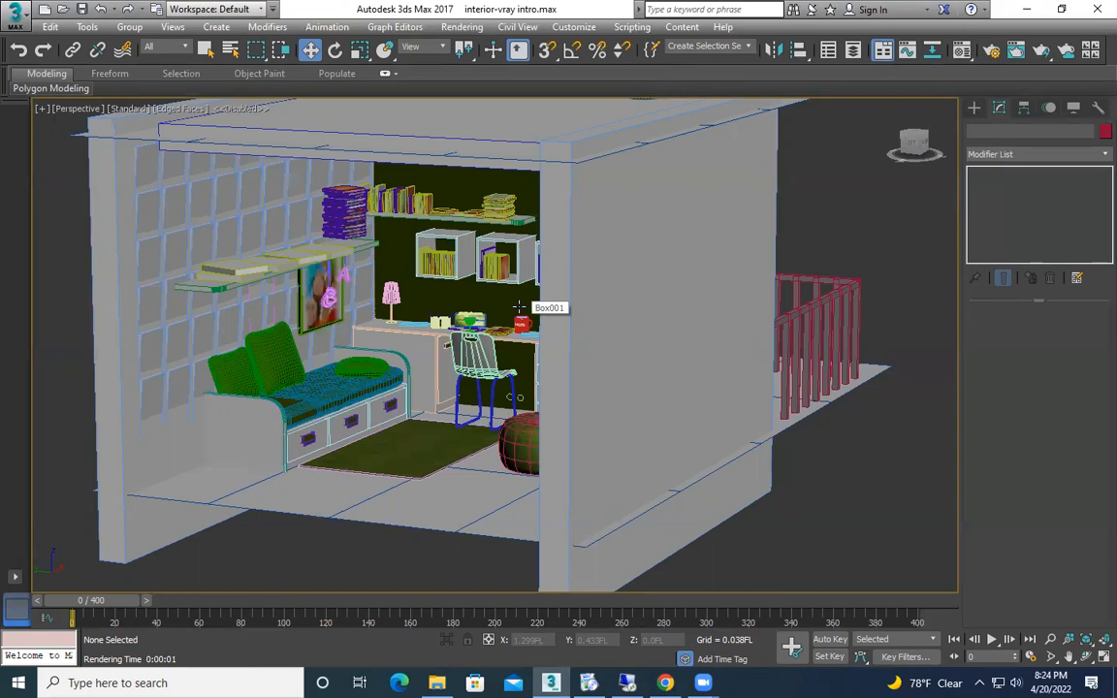
alt+middle_drag(520, 307, 603, 311)
scroll(606, 316, up, 6)
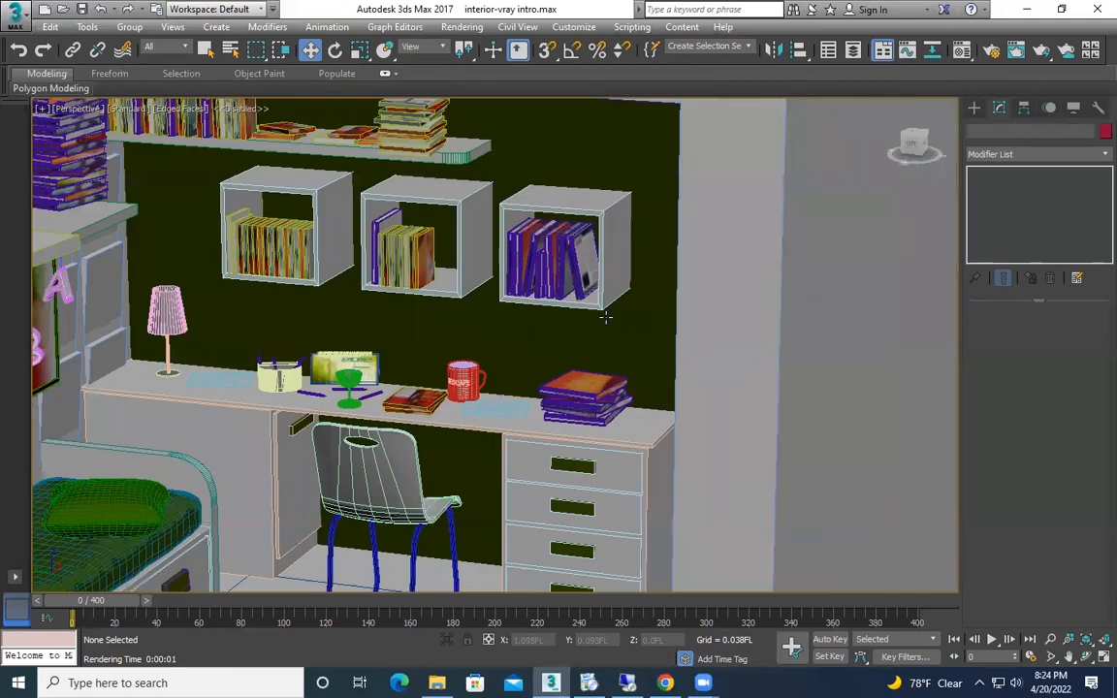
scroll(605, 318, up, 5)
middle_drag(753, 508, 763, 434)
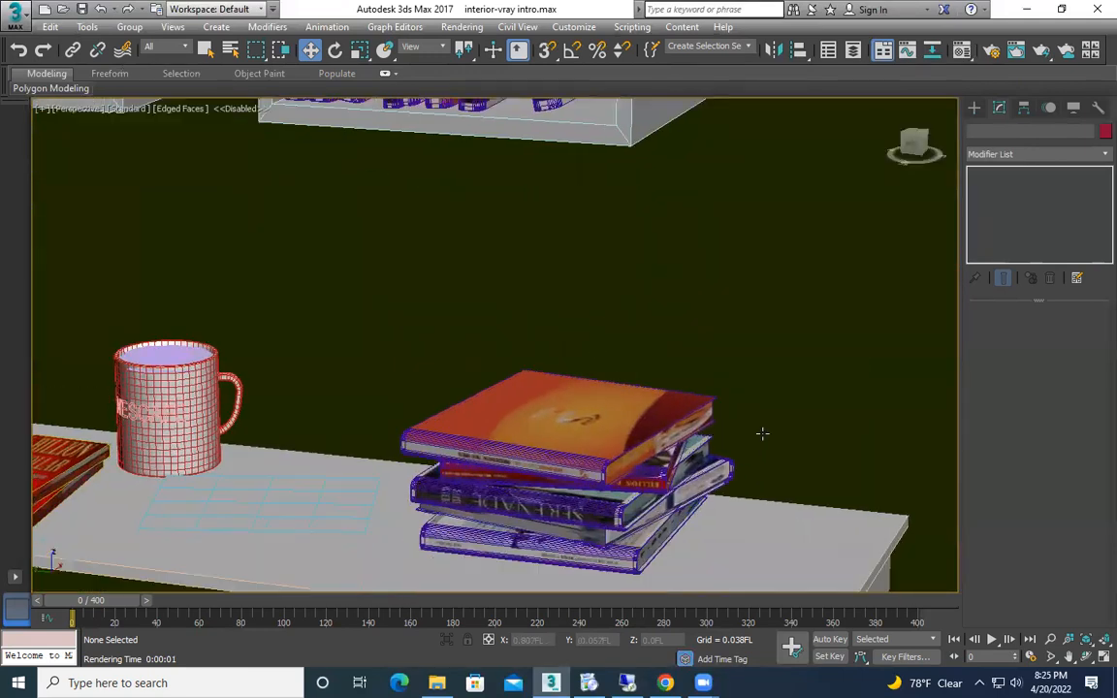
key(F4)
Step: Examine the materials of the books, calendar, goblet and mug on the desk and in the wall cubes
scroll(561, 500, up, 5)
scroll(755, 329, down, 5)
mouse_move(620, 416)
middle_down()
mouse_move(820, 389)
mouse_move(913, 456)
middle_up()
middle_drag(647, 399, 775, 395)
middle_drag(545, 392, 620, 415)
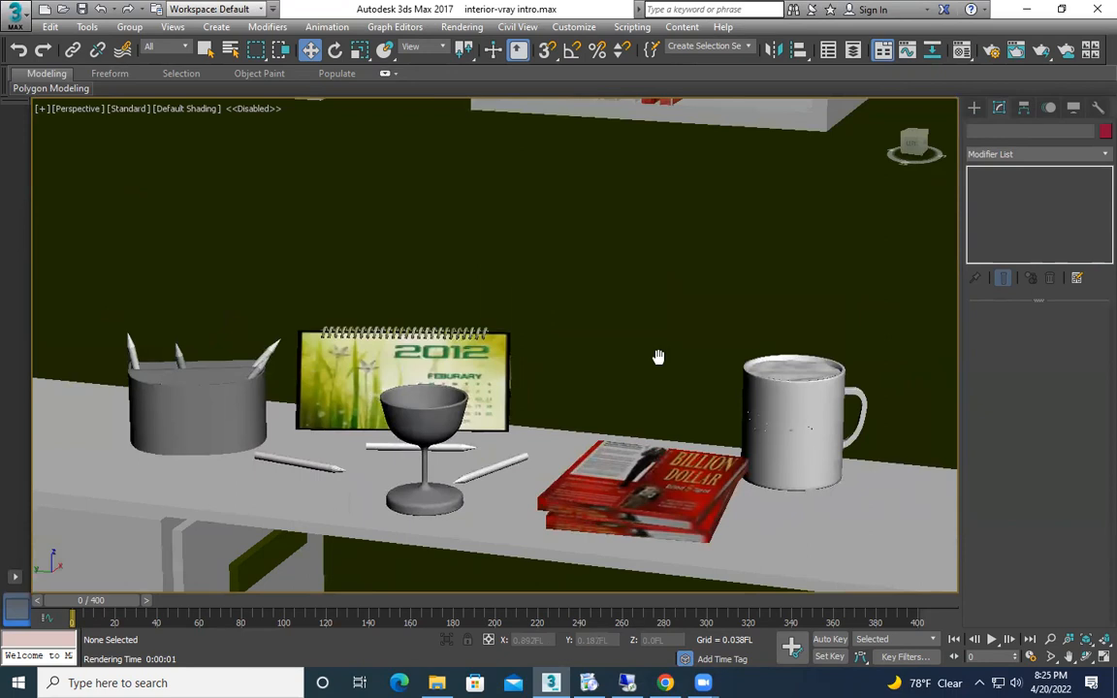
middle_drag(572, 175, 621, 426)
middle_drag(766, 374, 509, 261)
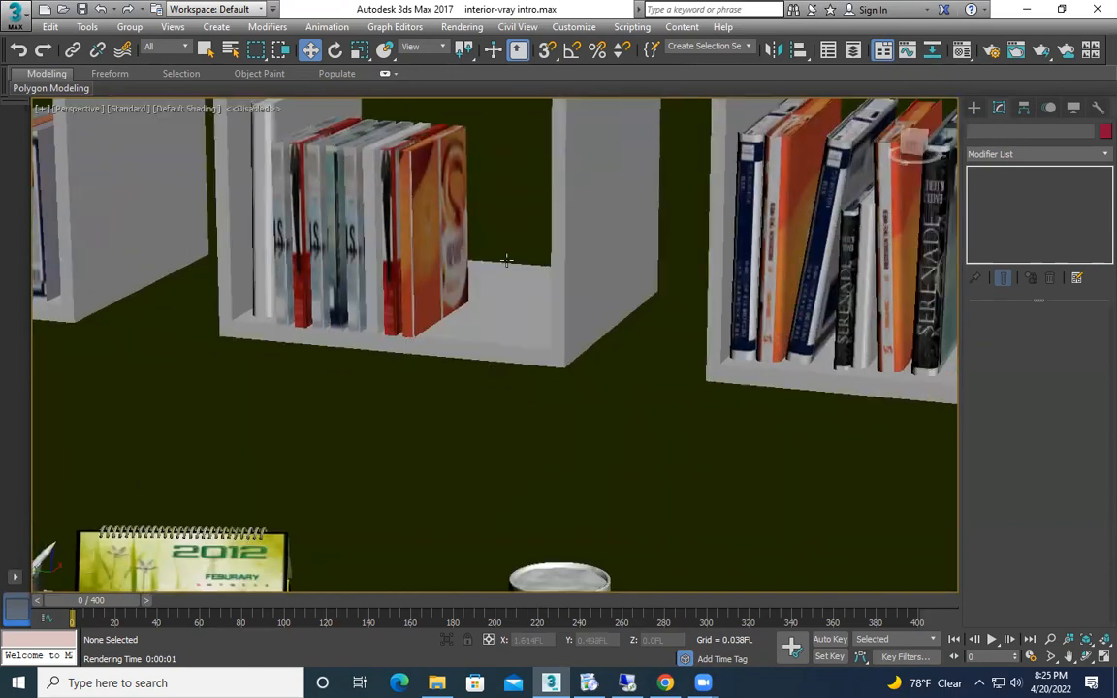
scroll(565, 281, down, 3)
middle_drag(600, 353, 593, 218)
middle_drag(681, 278, 612, 253)
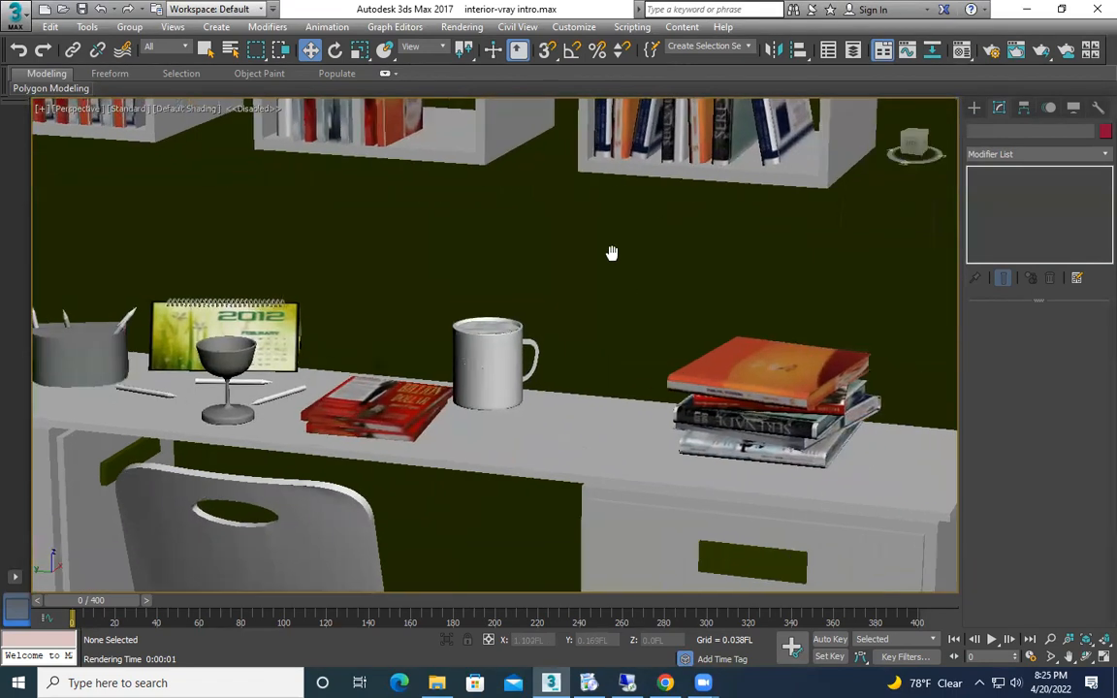
scroll(301, 250, up, 5)
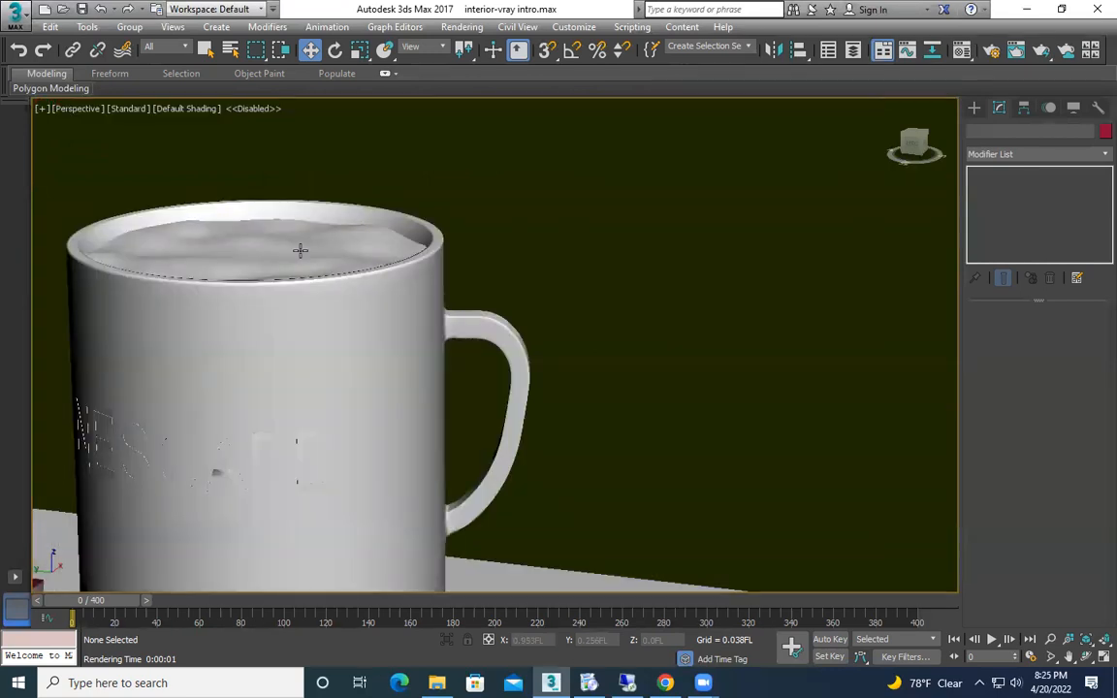
Step: Lift the liquid surface out of the mug along Z twice, undoing the move each time
click(300, 250)
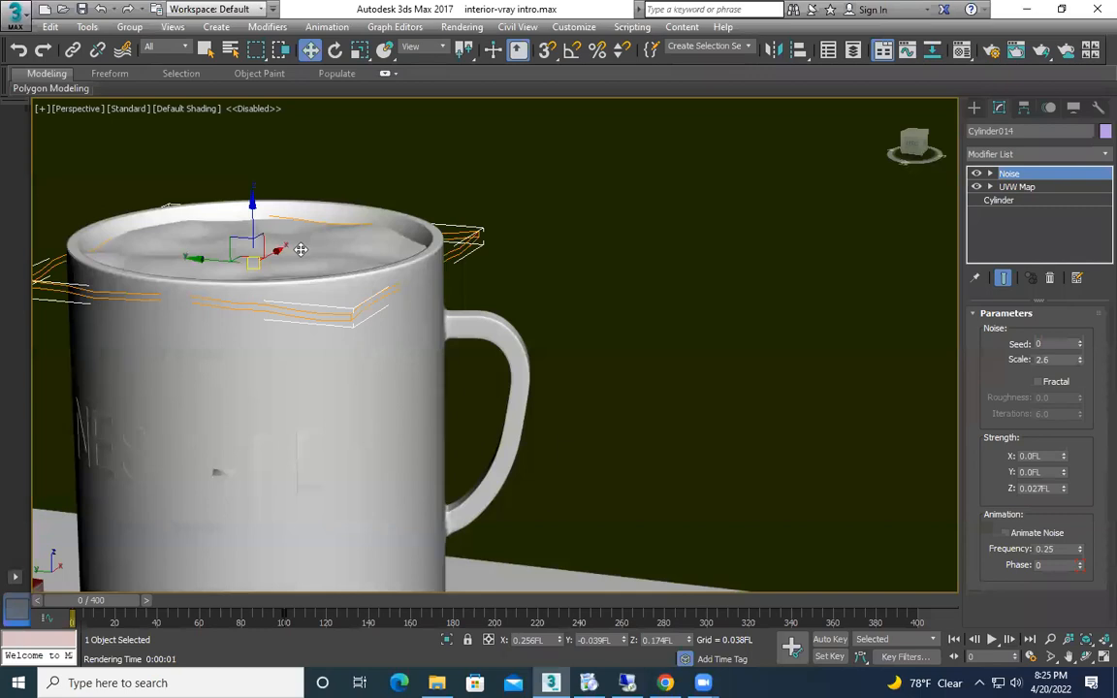
drag(252, 210, 281, 96)
key(ctrl+z)
scroll(407, 231, down, 4)
middle_drag(524, 284, 544, 263)
scroll(544, 263, down, 3)
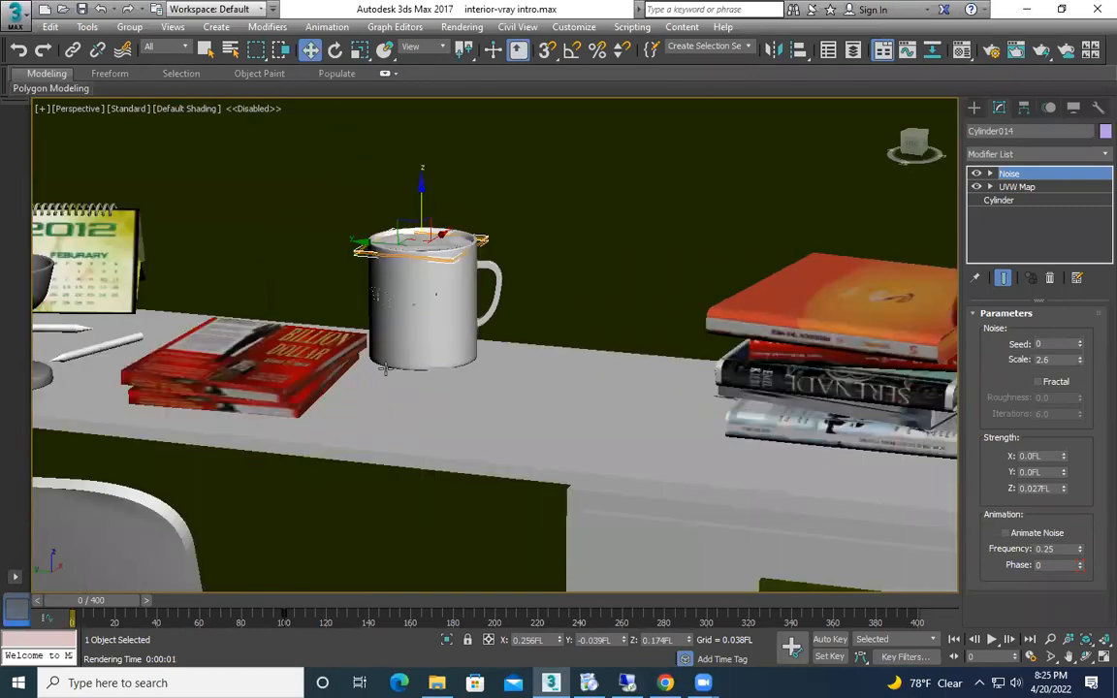
click(421, 424)
click(427, 234)
drag(427, 224, 441, 77)
scroll(449, 143, up, 5)
alt+middle_drag(439, 346, 557, 260)
key(ctrl+z)
Step: Examine the study corner with the bed, rug, desk and chair, and select the floor plane
scroll(424, 347, down, 4)
scroll(486, 247, down, 4)
alt+middle_drag(300, 229, 428, 222)
scroll(429, 223, down, 5)
alt+middle_drag(524, 233, 470, 238)
scroll(83, 273, up, 3)
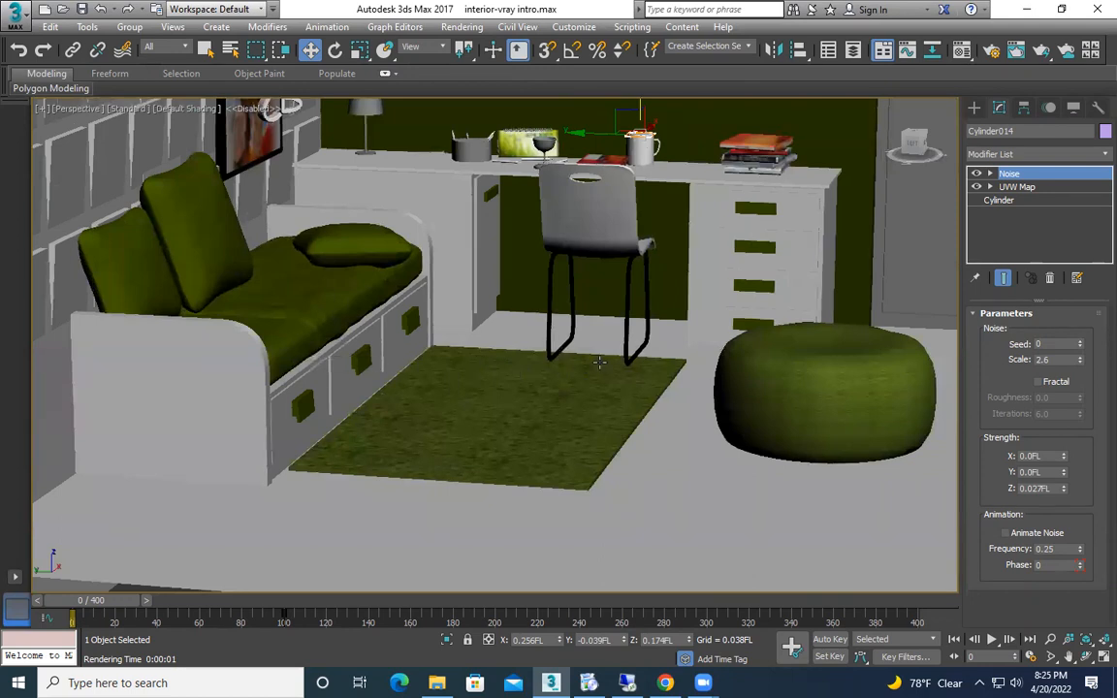
middle_drag(539, 330, 511, 381)
click(596, 330)
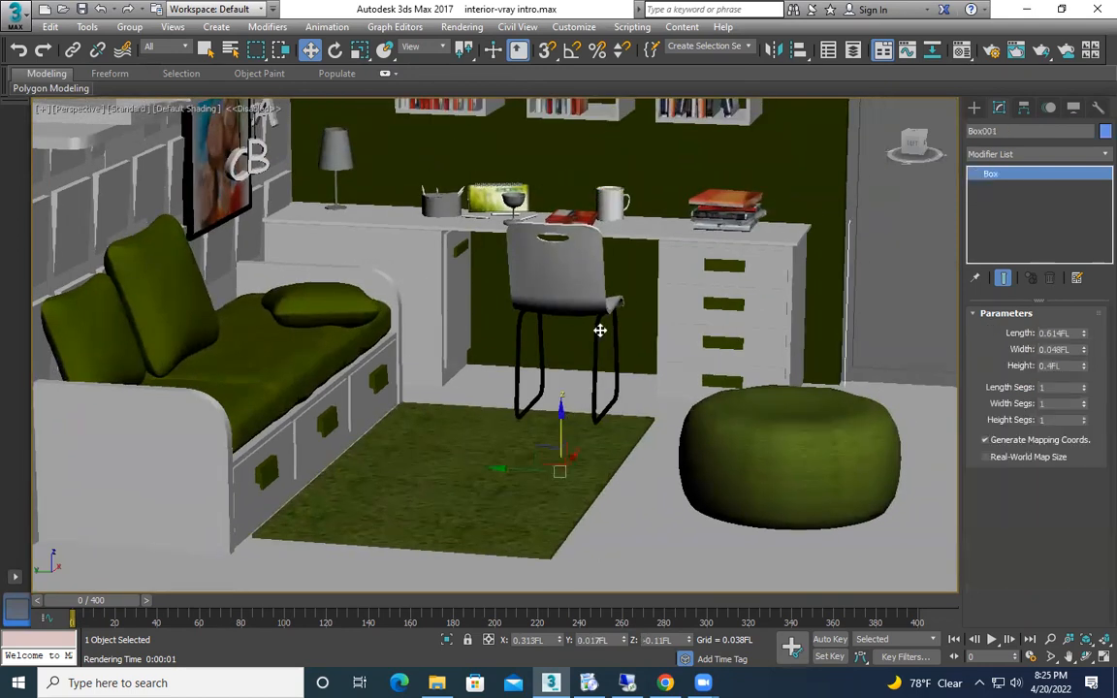
click(597, 329)
middle_drag(548, 383, 508, 472)
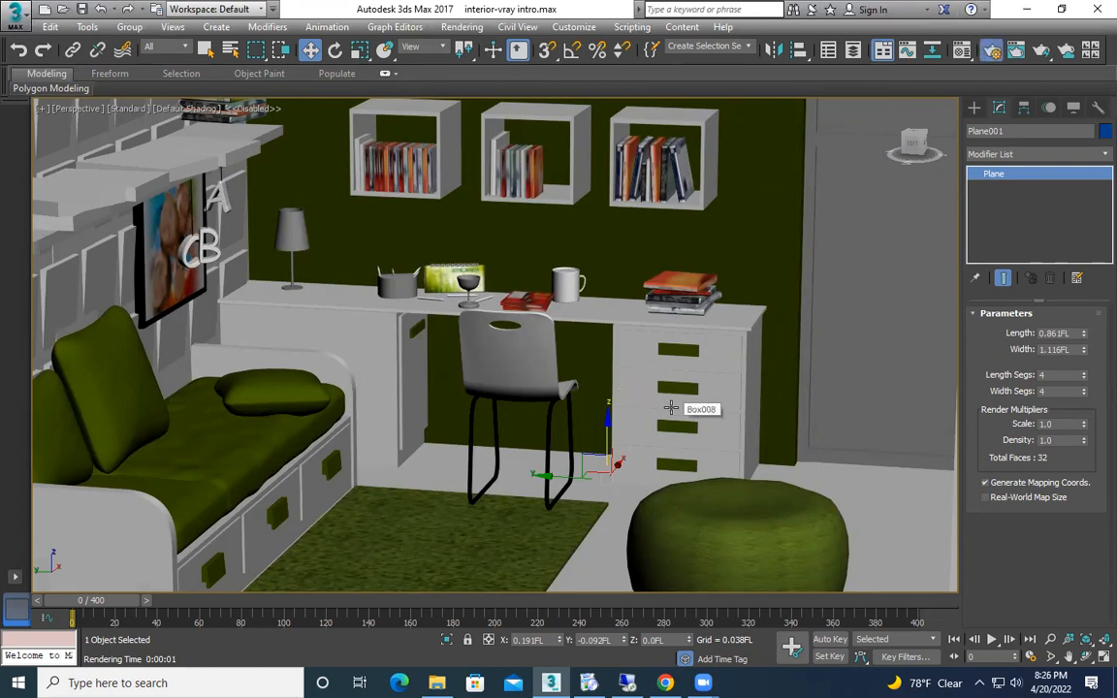
Step: Set the V-Ray image filter to Mitchell-Netravali in Render Setup
key(F10)
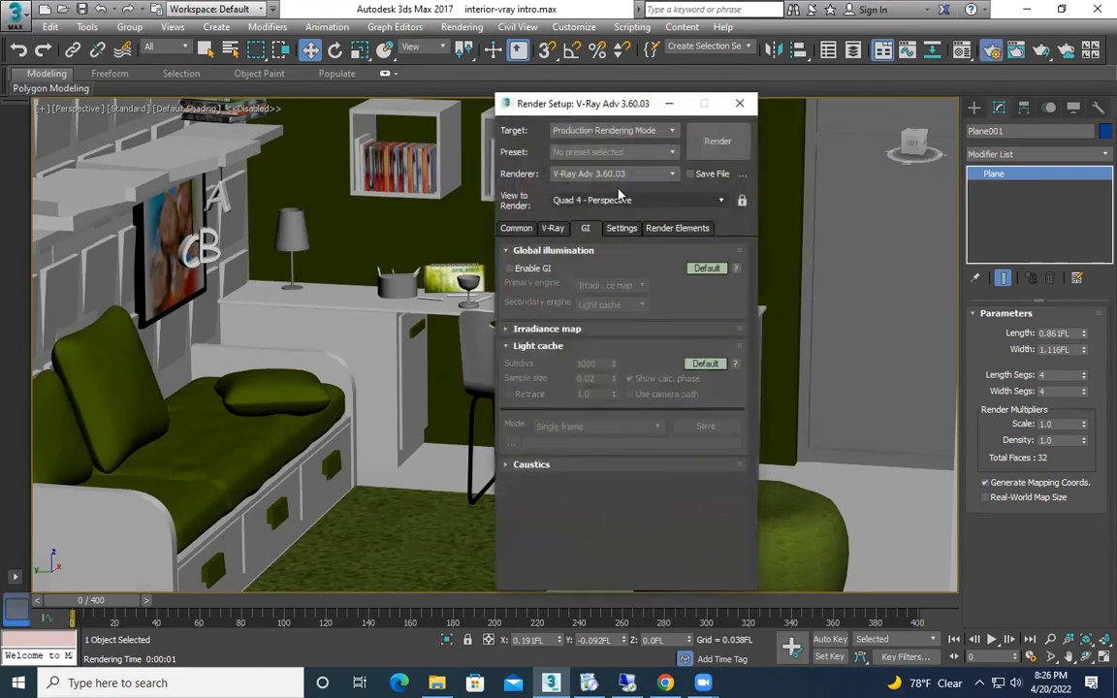
click(550, 227)
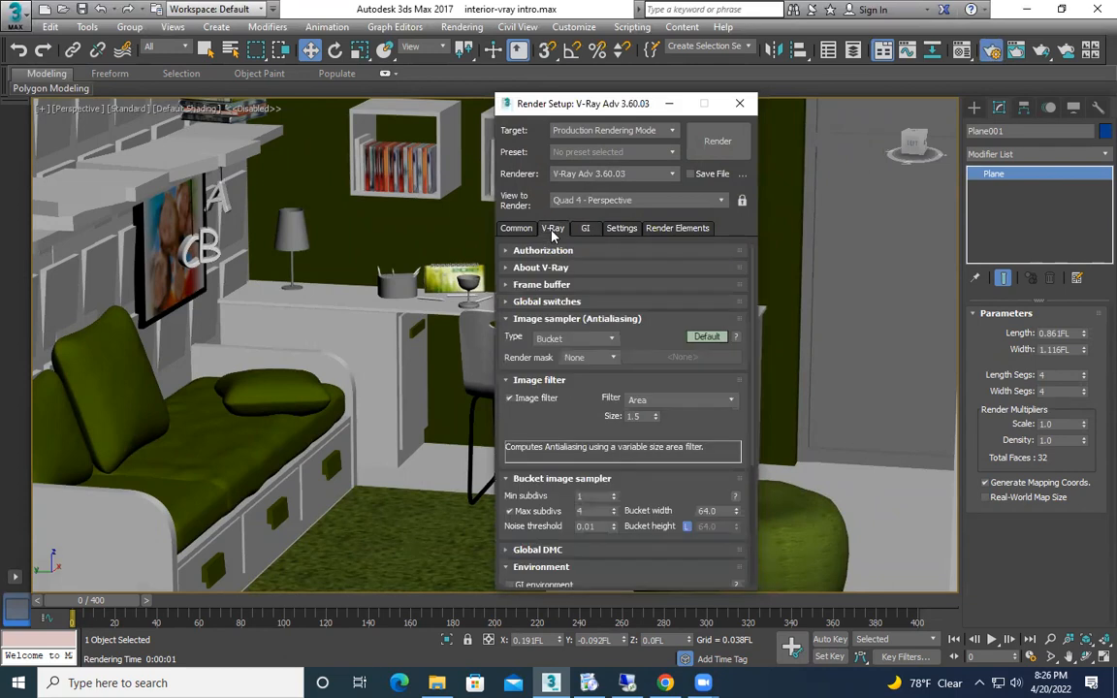
click(543, 284)
click(543, 285)
scroll(574, 396, down, 1)
drag(574, 396, 574, 275)
click(681, 268)
click(667, 388)
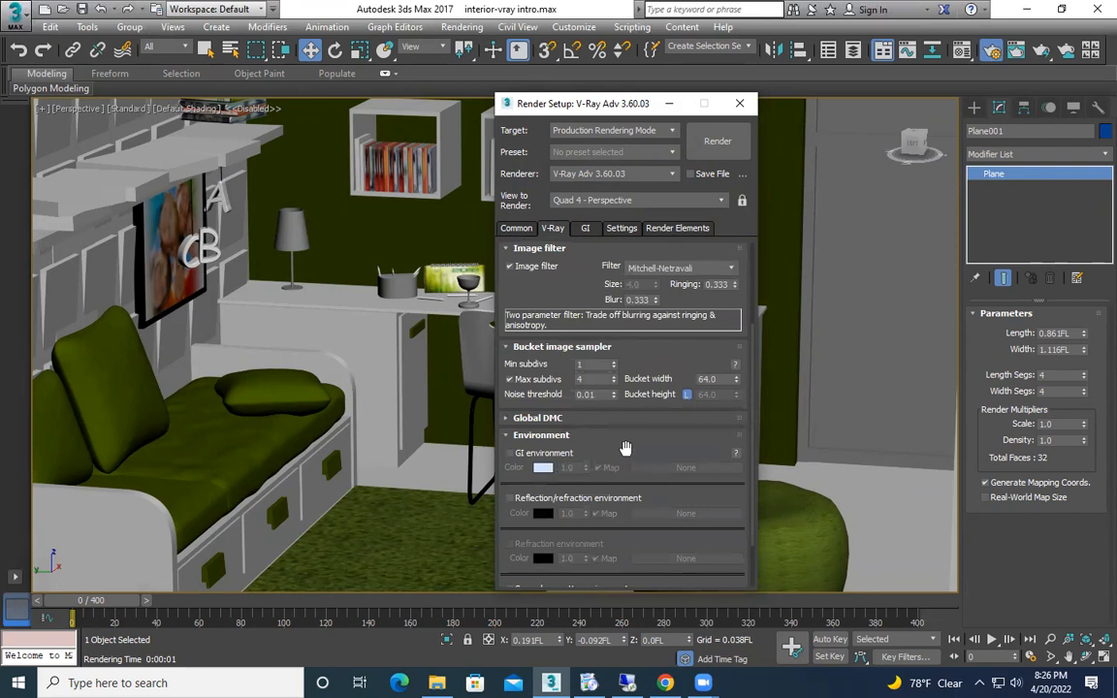
Step: Enable the GI environment and global illumination, keeping Light cache as the secondary engine
click(549, 463)
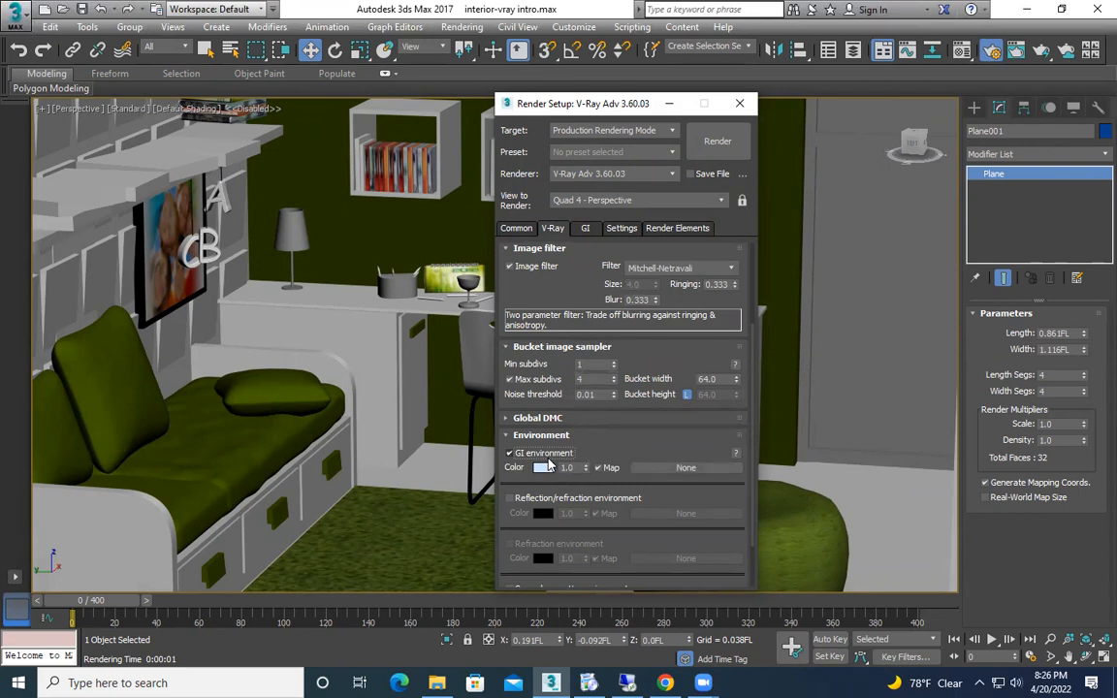
click(584, 228)
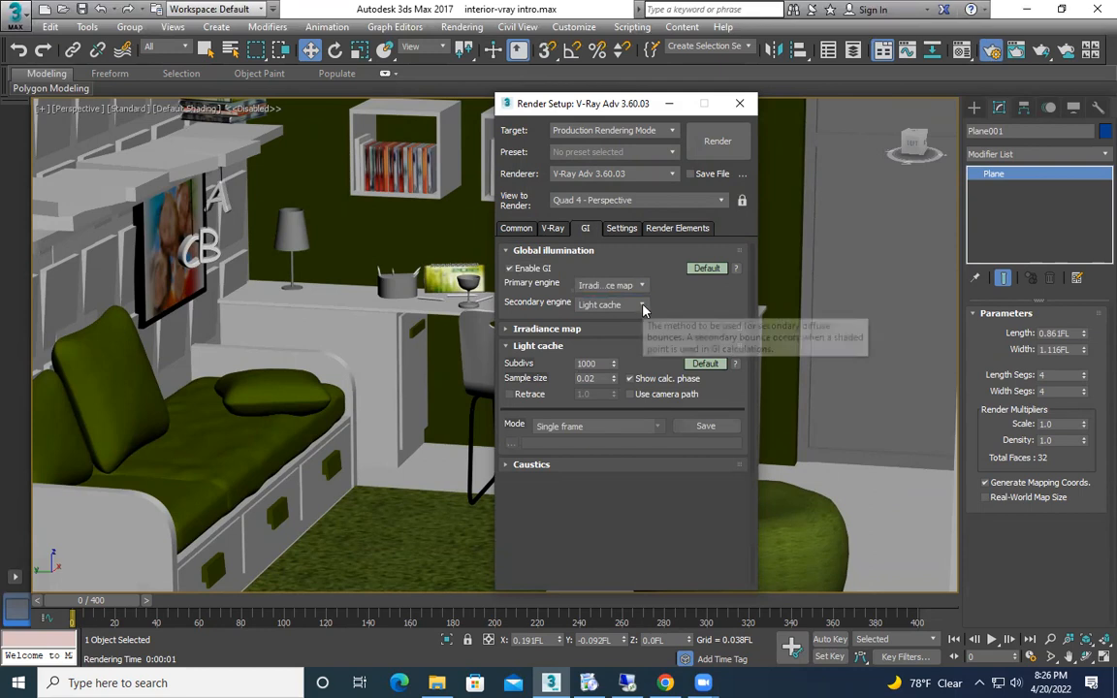
click(643, 306)
click(643, 307)
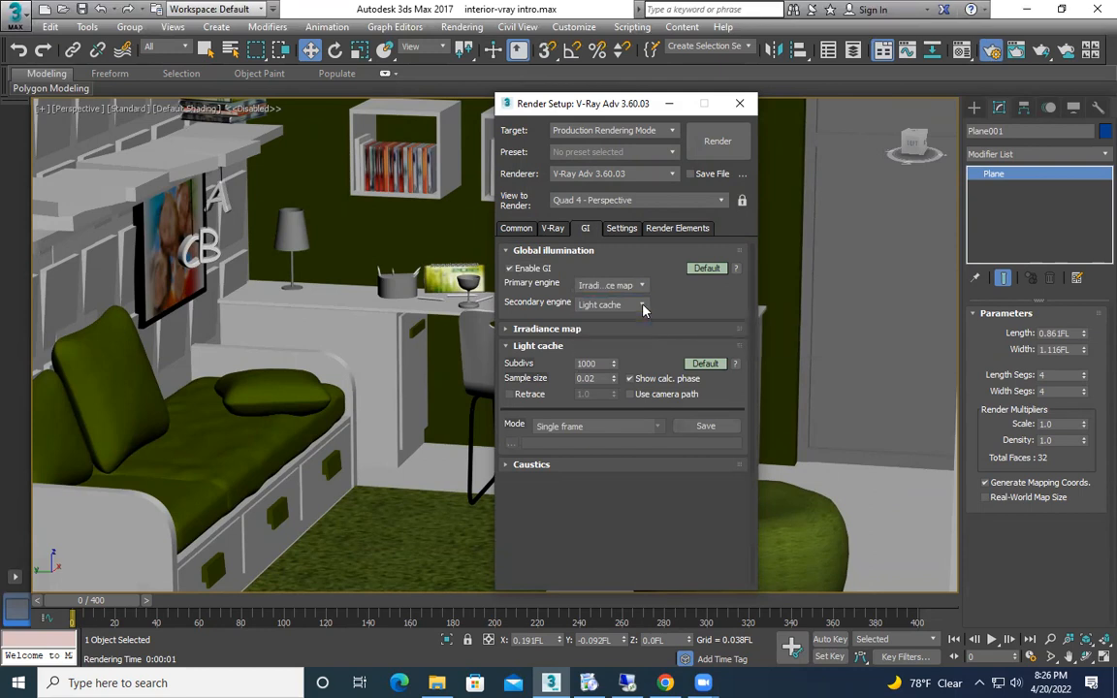
Step: Set the irradiance map preset to Very low and the light cache subdivs to 300, and minimize Render Setup
click(544, 330)
click(620, 348)
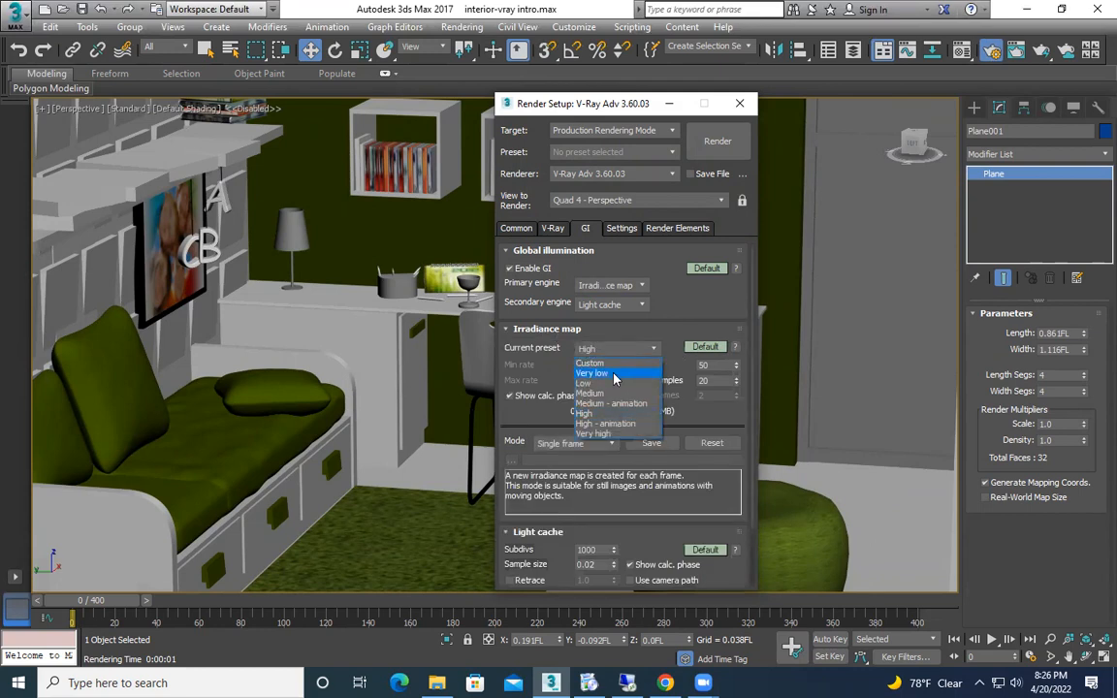
click(614, 374)
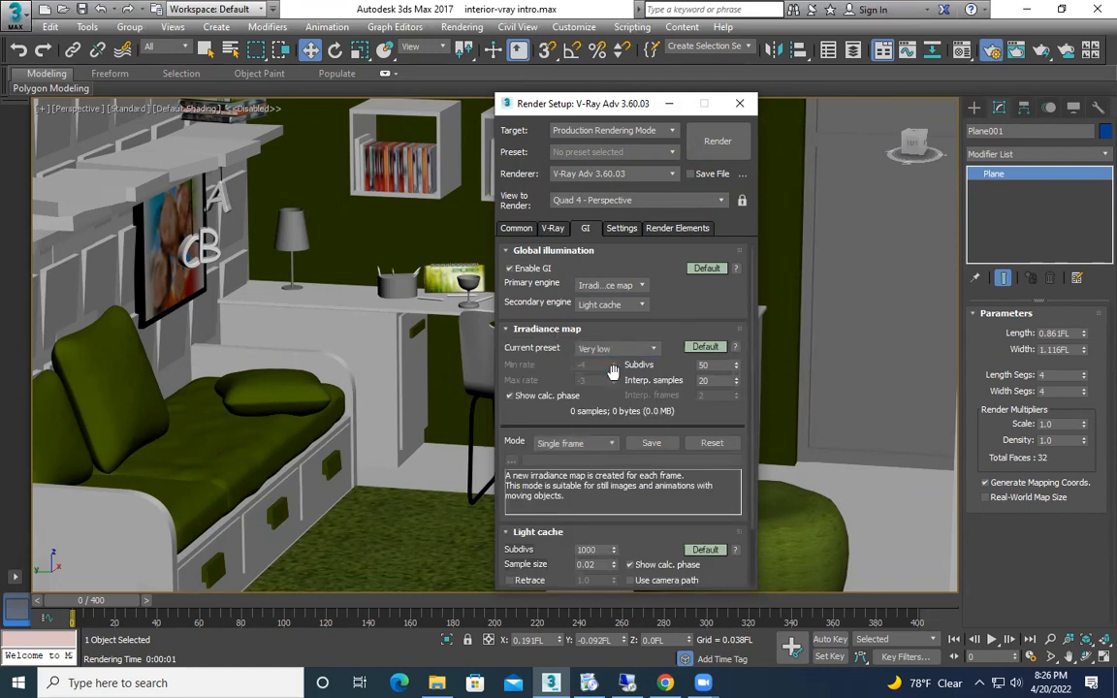
click(582, 531)
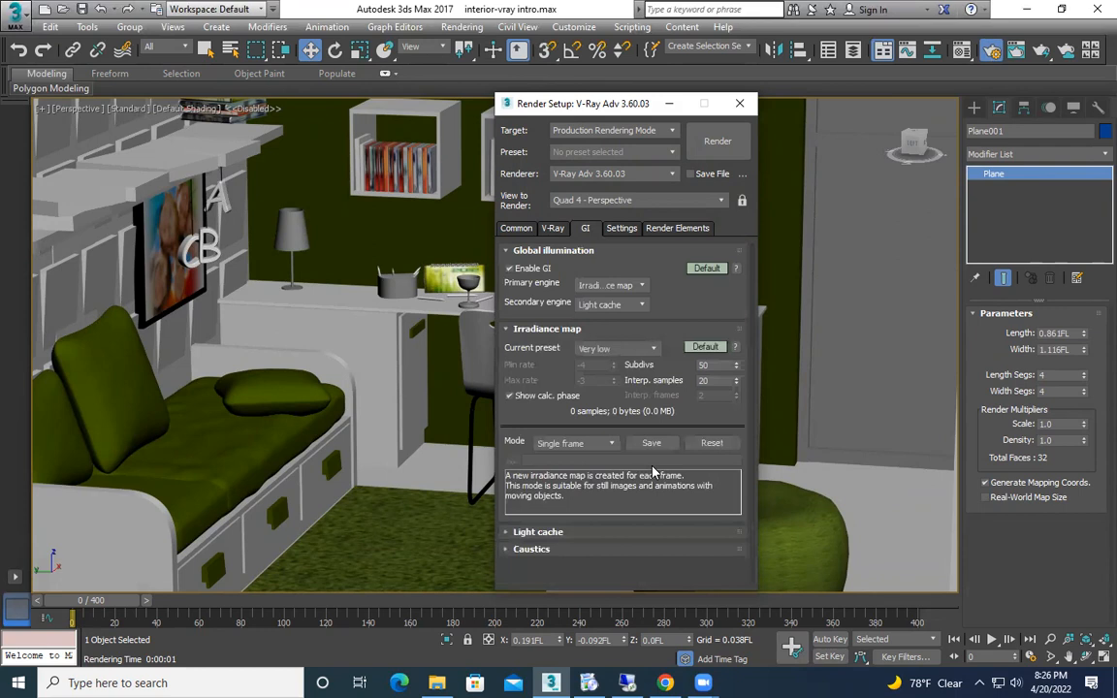
click(577, 532)
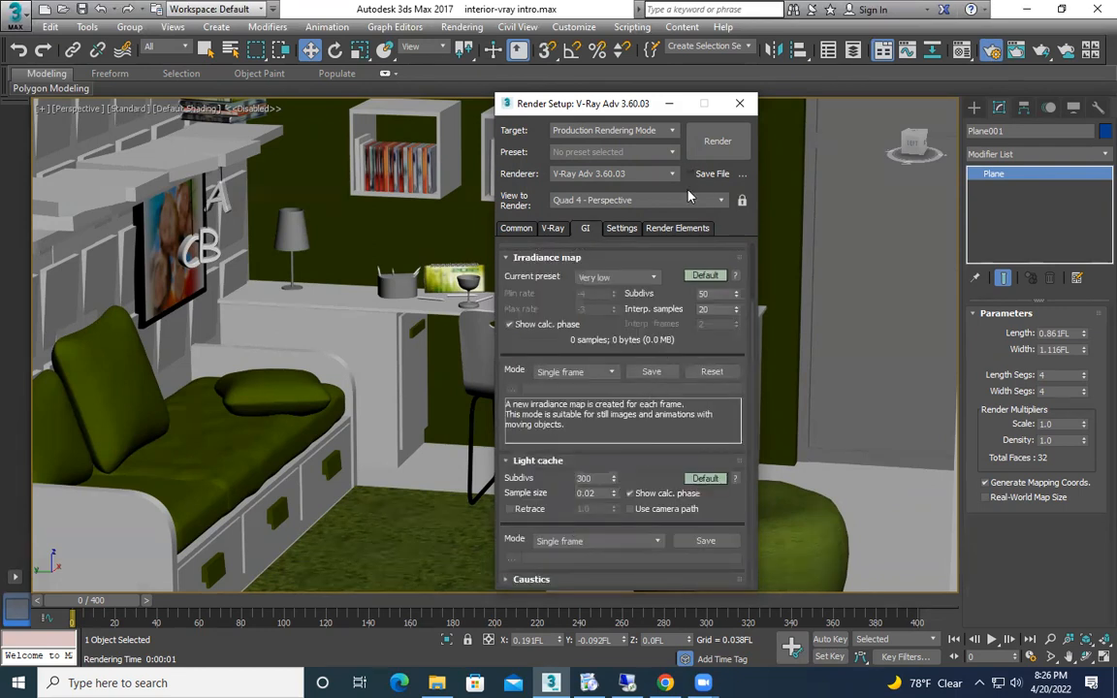
click(669, 103)
Step: Frame the whole room from the front, start a test render with global illumination, and cancel it
middle_drag(662, 350, 662, 372)
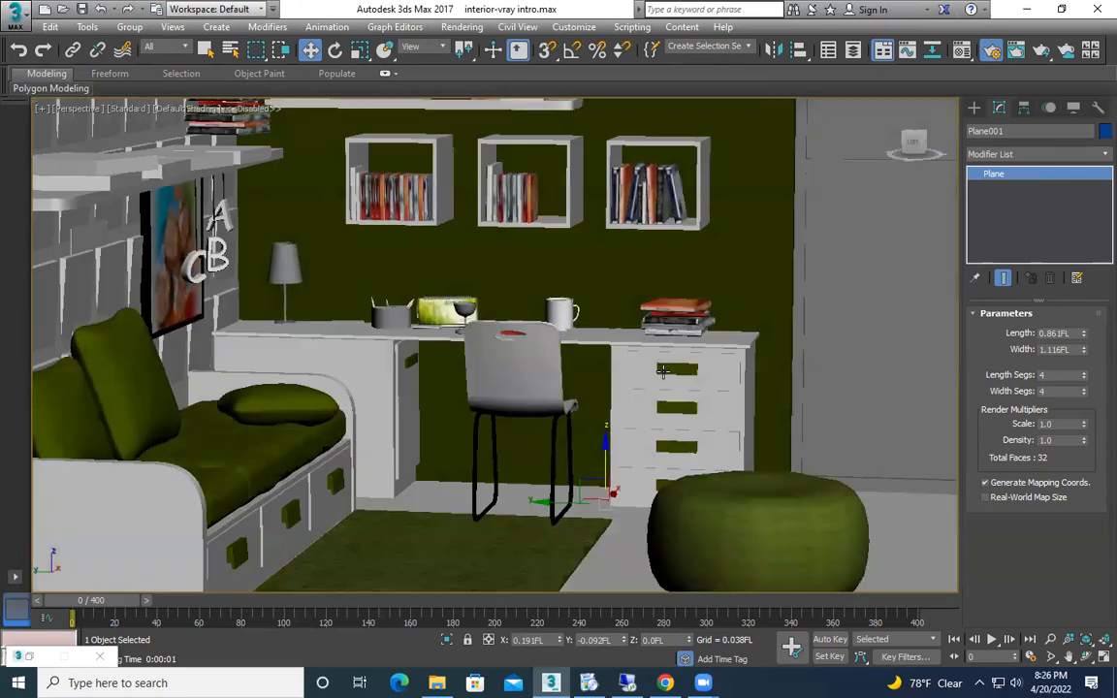
scroll(662, 372, down, 6)
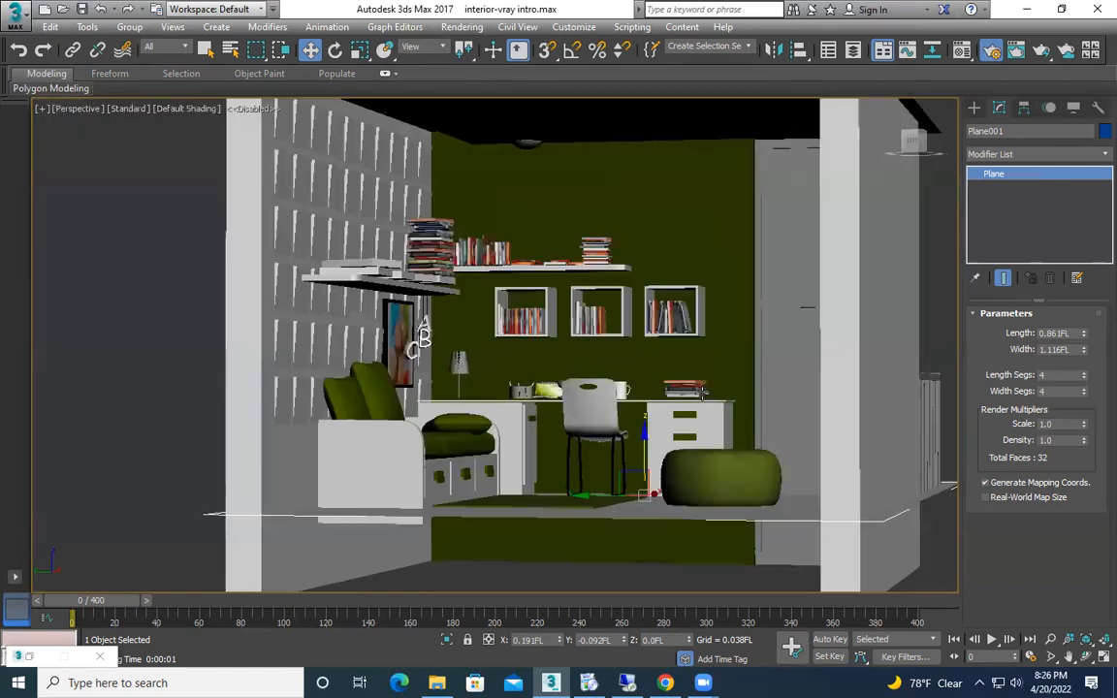
scroll(702, 392, up, 4)
scroll(702, 392, down, 4)
middle_drag(703, 392, 745, 413)
key(shift+q)
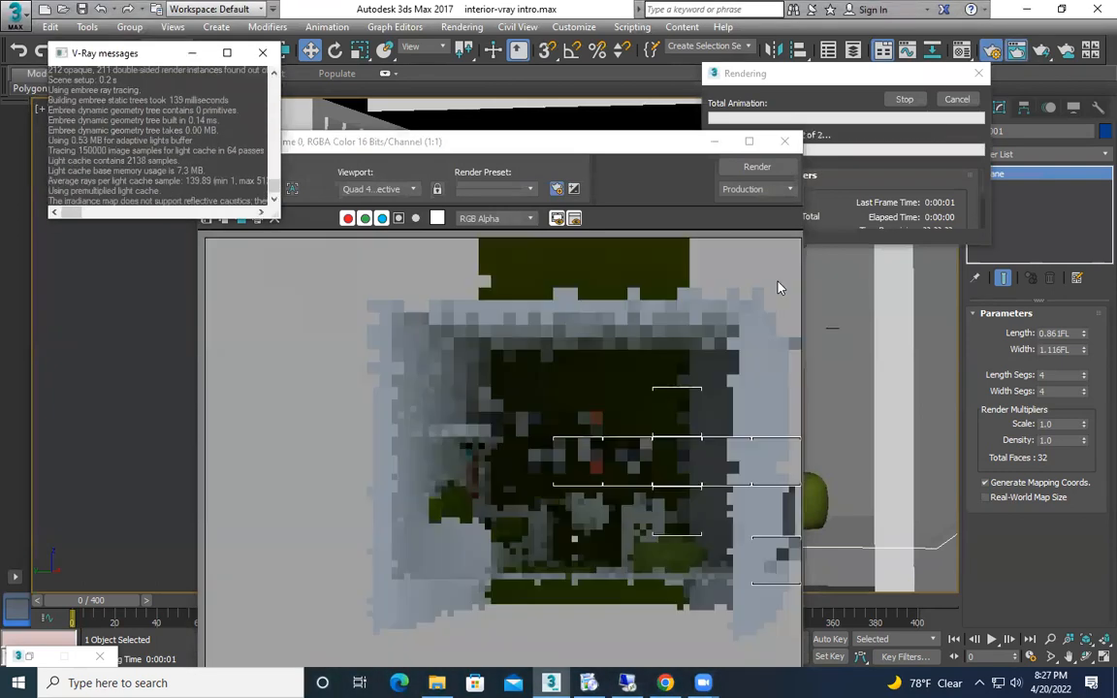
click(785, 142)
click(961, 100)
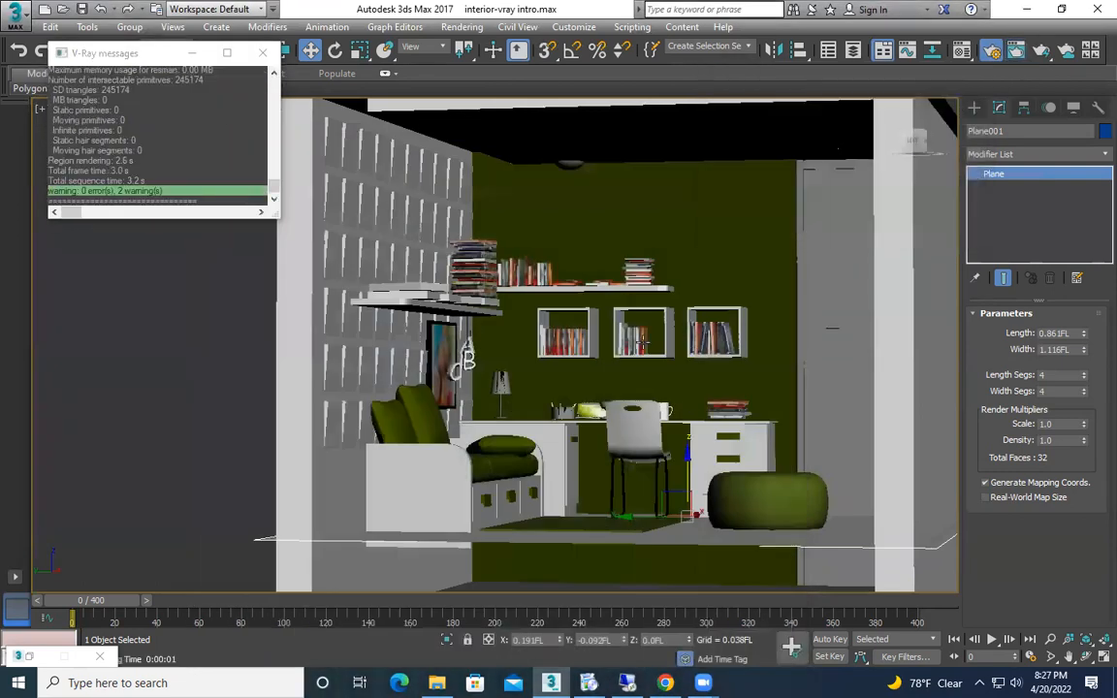
Step: Frame the room interior more closely, with the bed, desk and pouf in view, and render it
scroll(641, 339, up, 3)
middle_drag(661, 324, 679, 349)
middle_drag(679, 348, 572, 268)
key(shift+q)
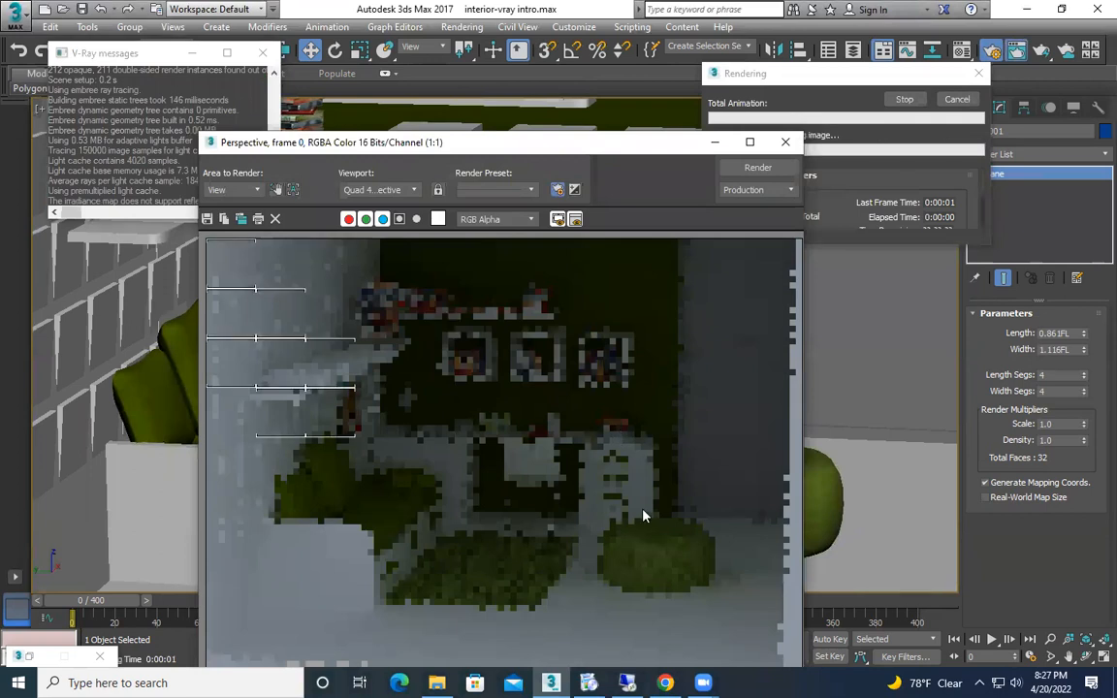
Step: Close the render and assign a grey default material to both black leg frames of the desk chair
click(785, 141)
right_click(536, 401)
click(570, 413)
click(570, 413)
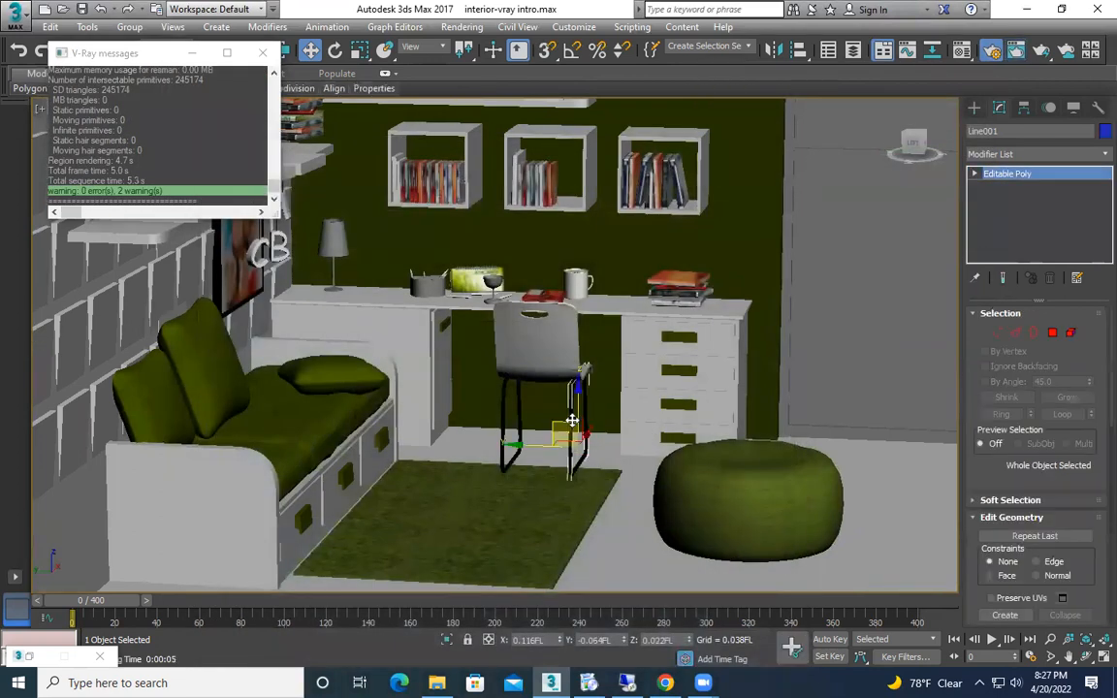
ctrl+click(502, 390)
key(m)
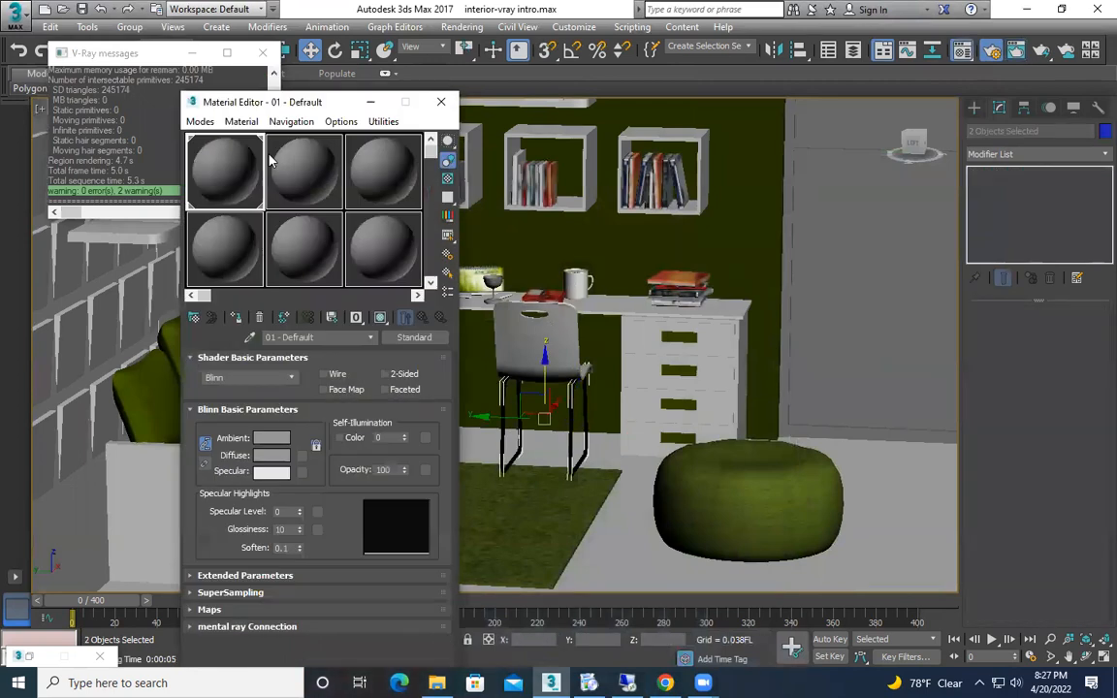
click(441, 102)
Step: Render the room again, and close the rendered frame and the V-Ray messages window
key(shift+q)
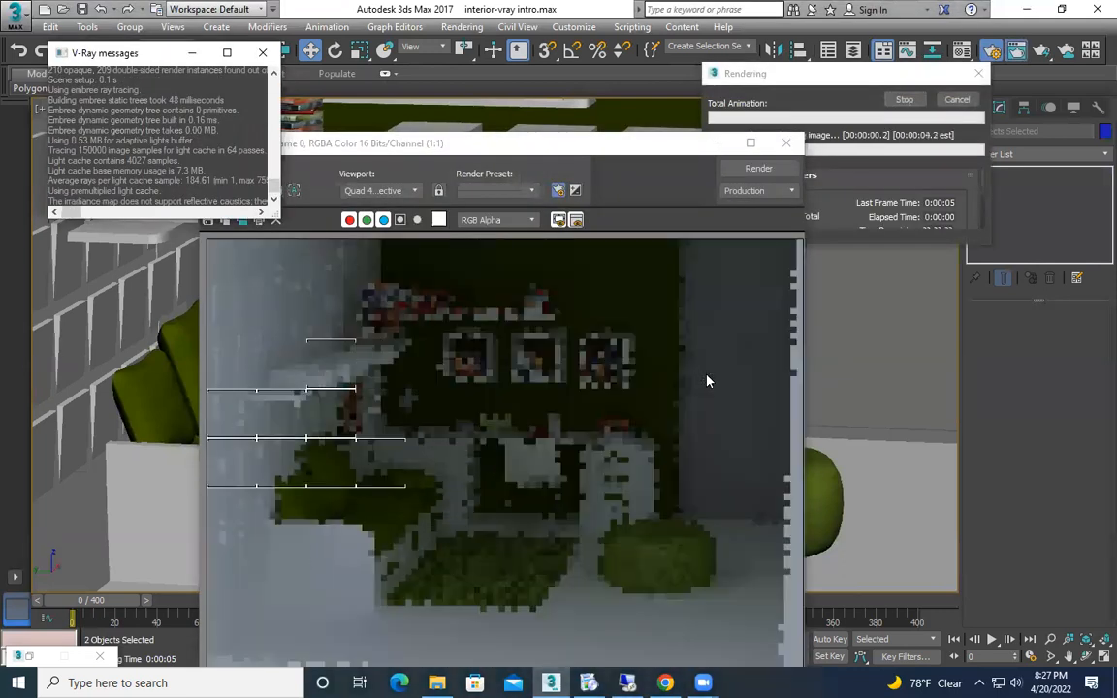
click(787, 143)
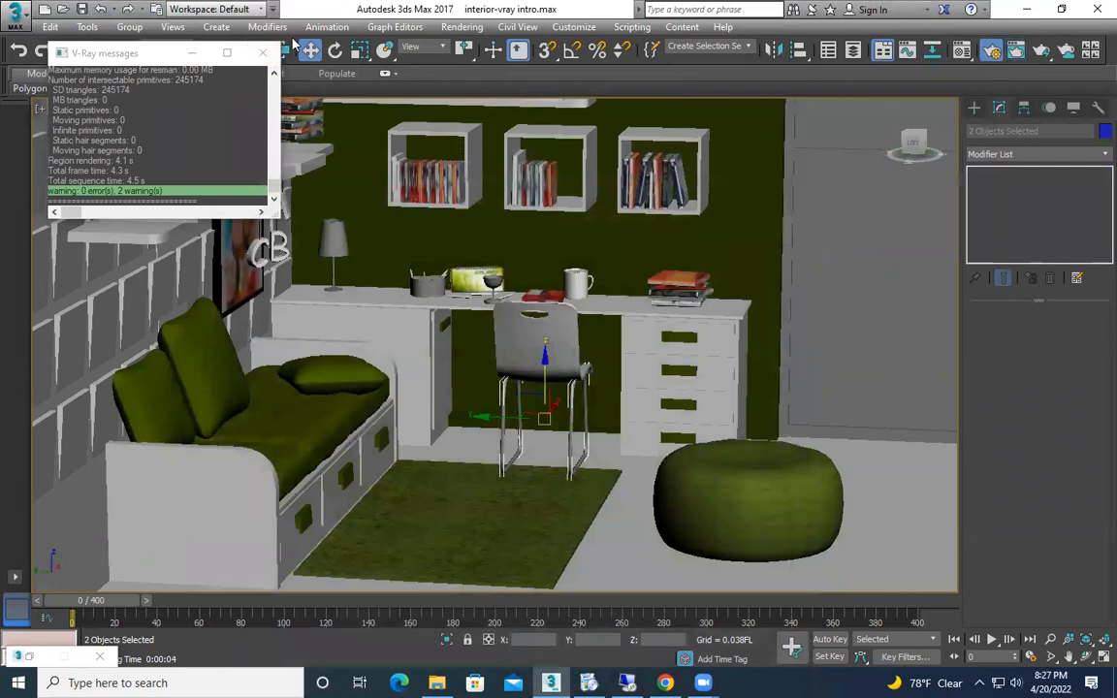
click(266, 51)
Step: Move the raised green front wall down closer to the roof and deselect it
click(692, 243)
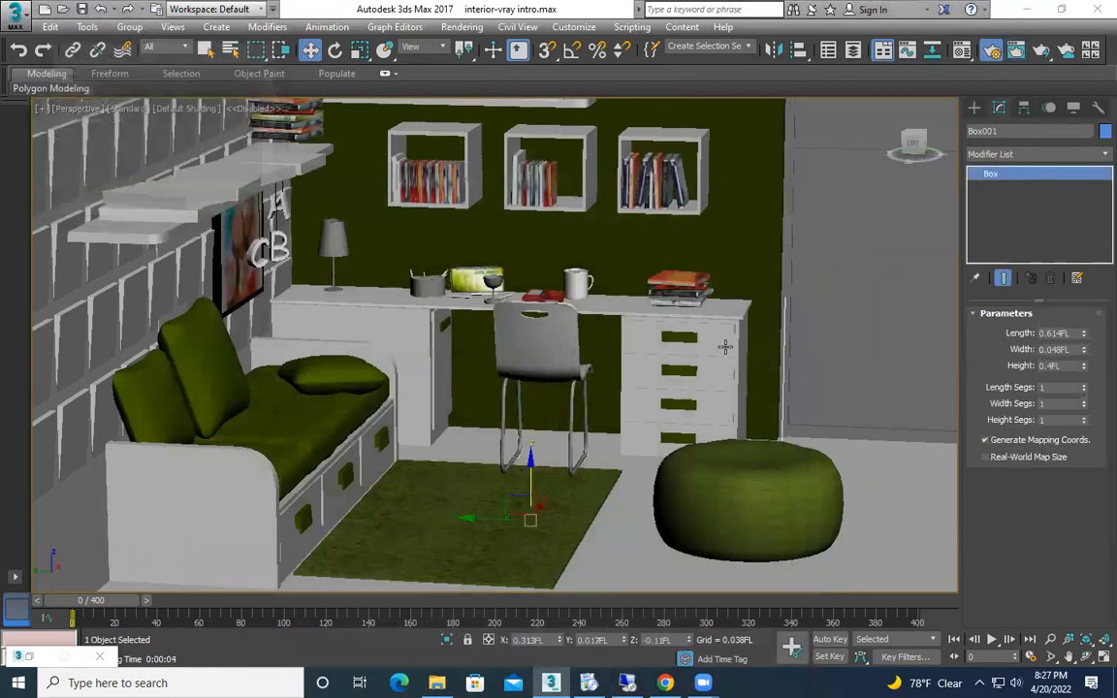
scroll(725, 347, down, 6)
alt+middle_drag(725, 346, 729, 111)
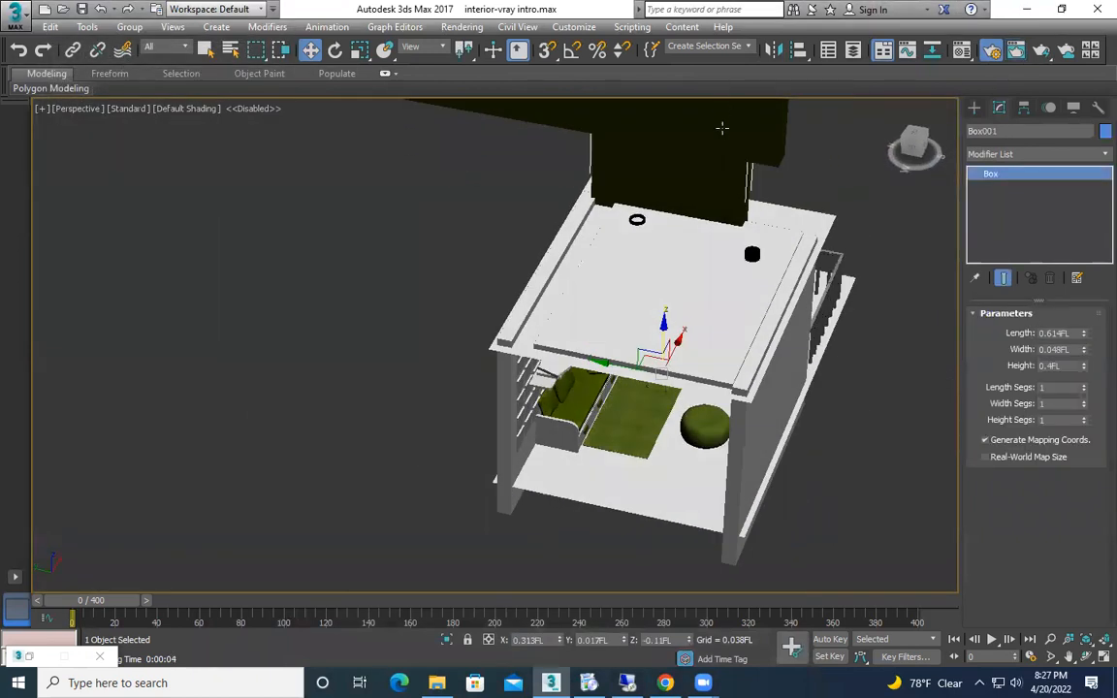
scroll(722, 128, down, 4)
click(687, 134)
drag(666, 114, 686, 189)
click(831, 361)
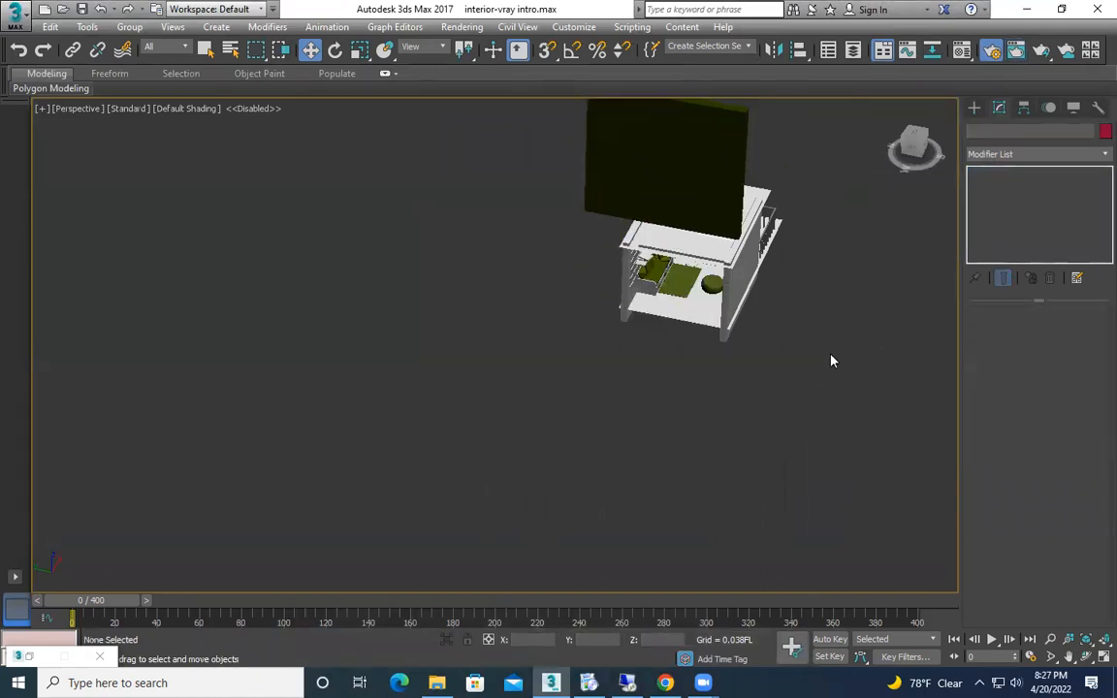
scroll(773, 316, up, 4)
alt+middle_drag(650, 282, 666, 242)
scroll(666, 242, up, 3)
middle_drag(673, 392, 773, 293)
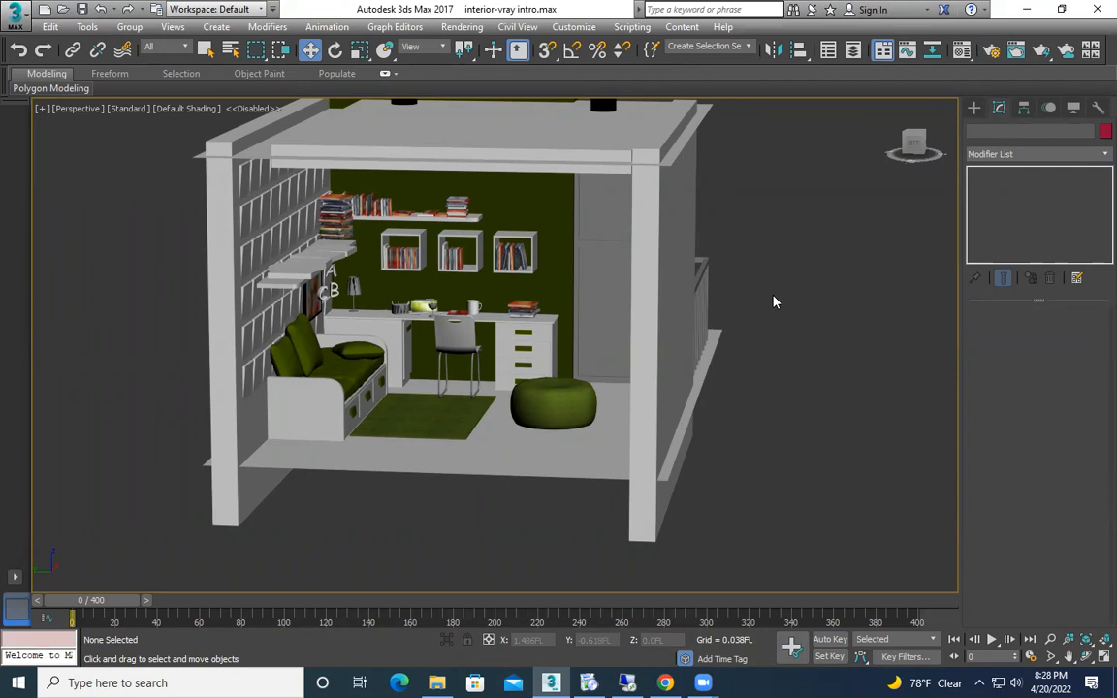
Step: Check the irradiance map and light cache subdivs settings in Render Setup, and minimize it
key(F10)
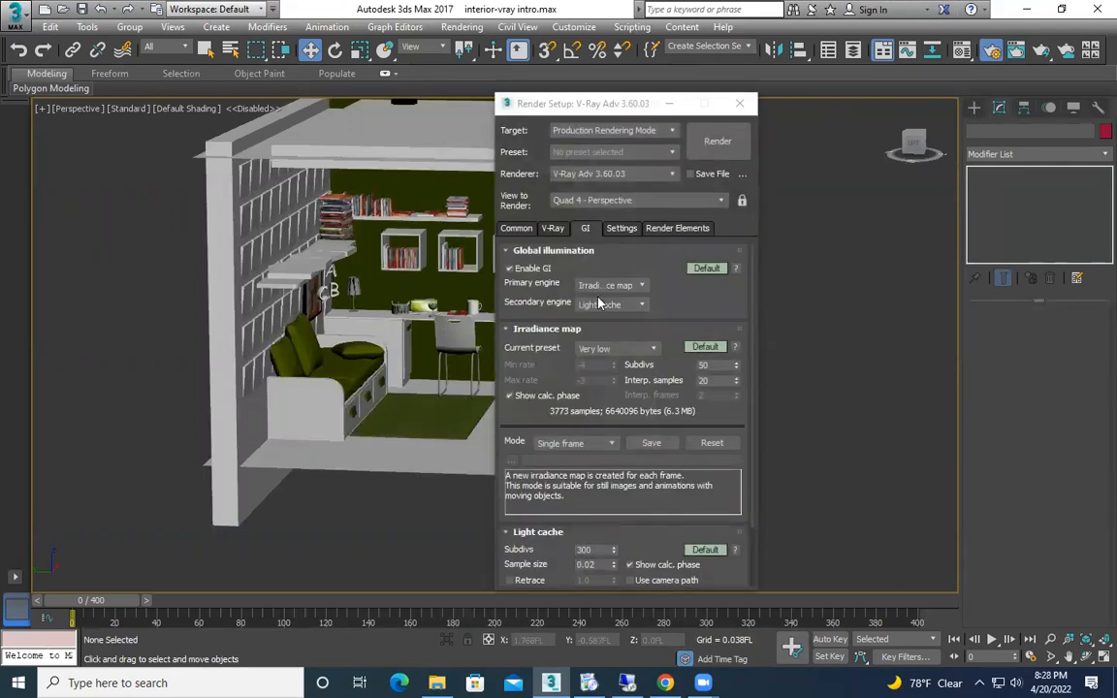
drag(596, 550, 532, 549)
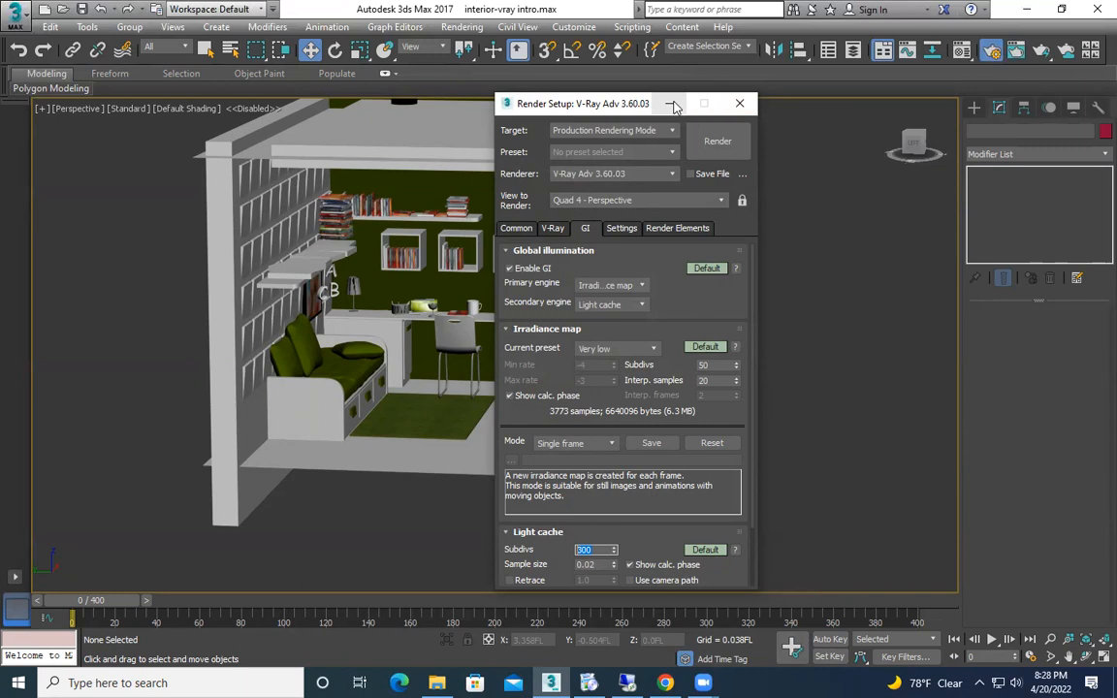
click(672, 105)
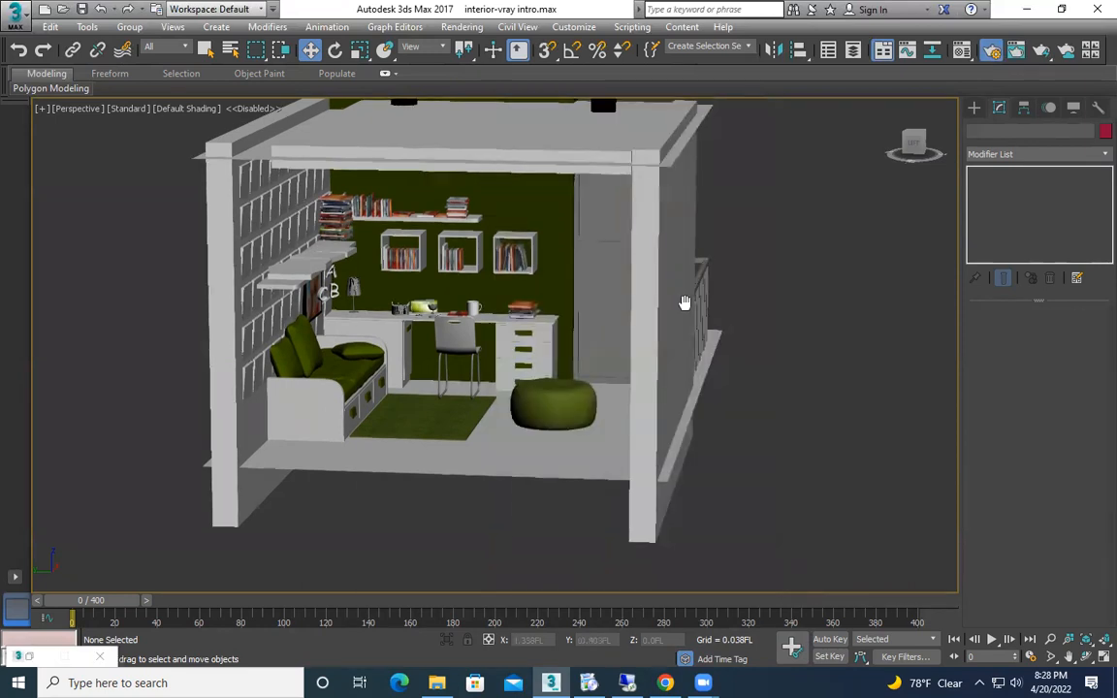
Step: Raise the green front wall above the roof to about Z 0.909FL
scroll(684, 302, down, 5)
click(646, 187)
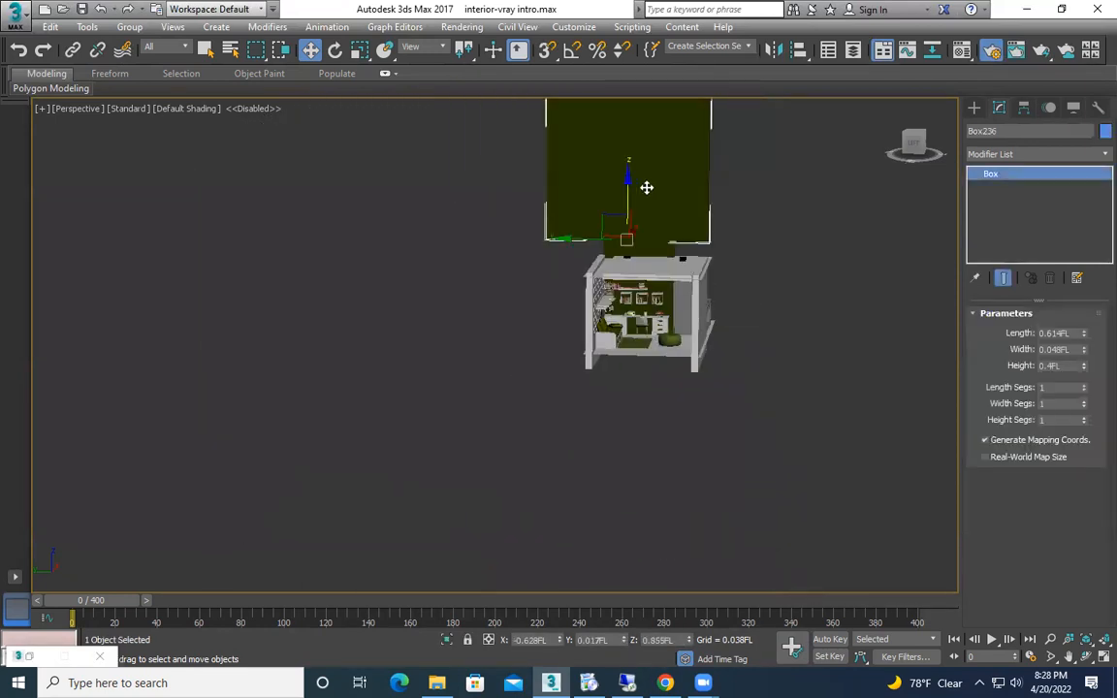
drag(636, 232, 681, 173)
scroll(628, 388, up, 6)
alt+middle_drag(629, 388, 762, 315)
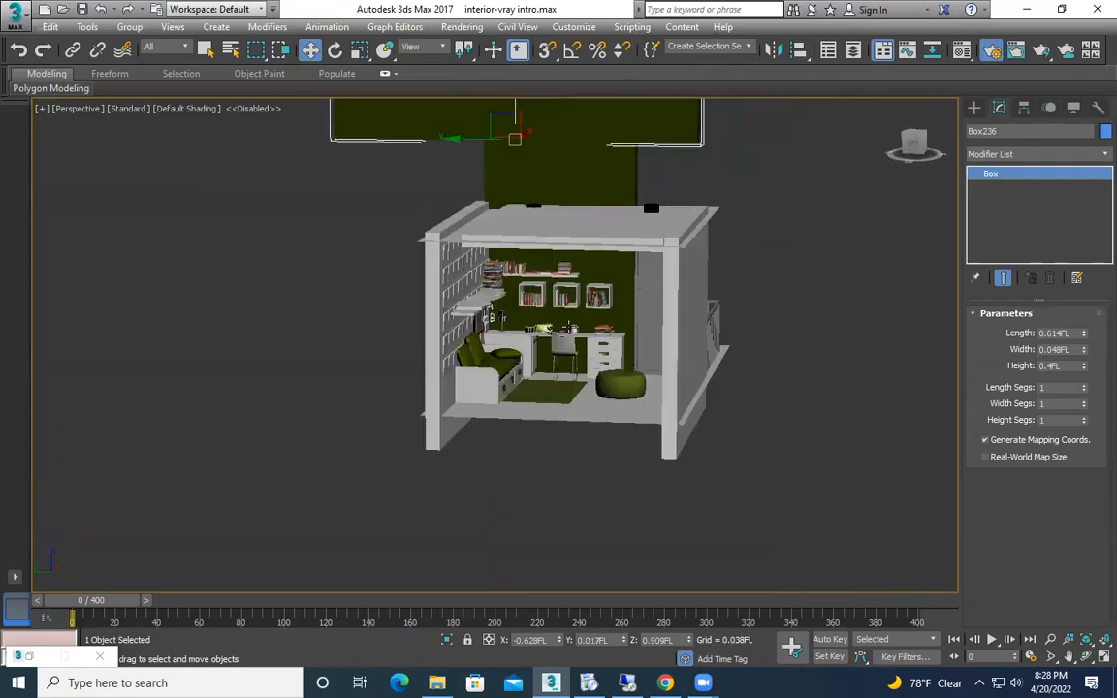
scroll(564, 328, up, 5)
middle_drag(566, 330, 609, 277)
scroll(748, 187, up, 3)
scroll(760, 318, up, 4)
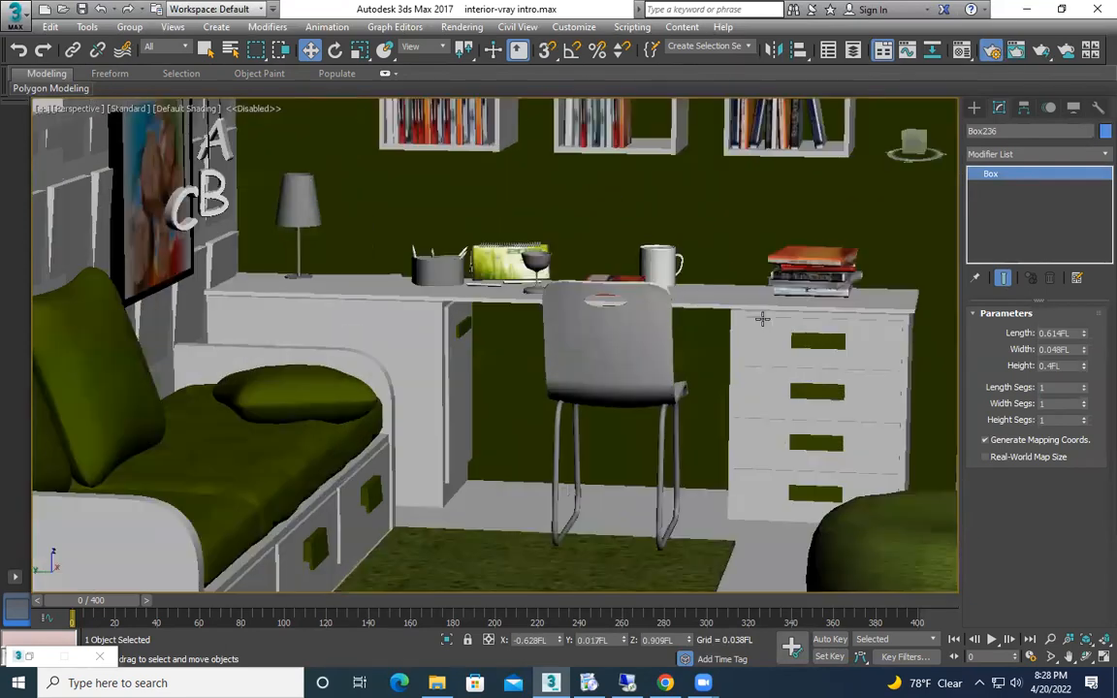
Step: Try to raise the side wall next to the pouf, and undo the move
scroll(797, 328, down, 7)
middle_drag(797, 328, 625, 434)
click(733, 291)
drag(755, 514, 778, 355)
key(ctrl+z)
Step: Examine the room from the balcony side and from its open front, around the desk and pouf
alt+middle_drag(760, 318, 574, 380)
alt+middle_drag(716, 354, 830, 414)
alt+middle_drag(486, 359, 569, 379)
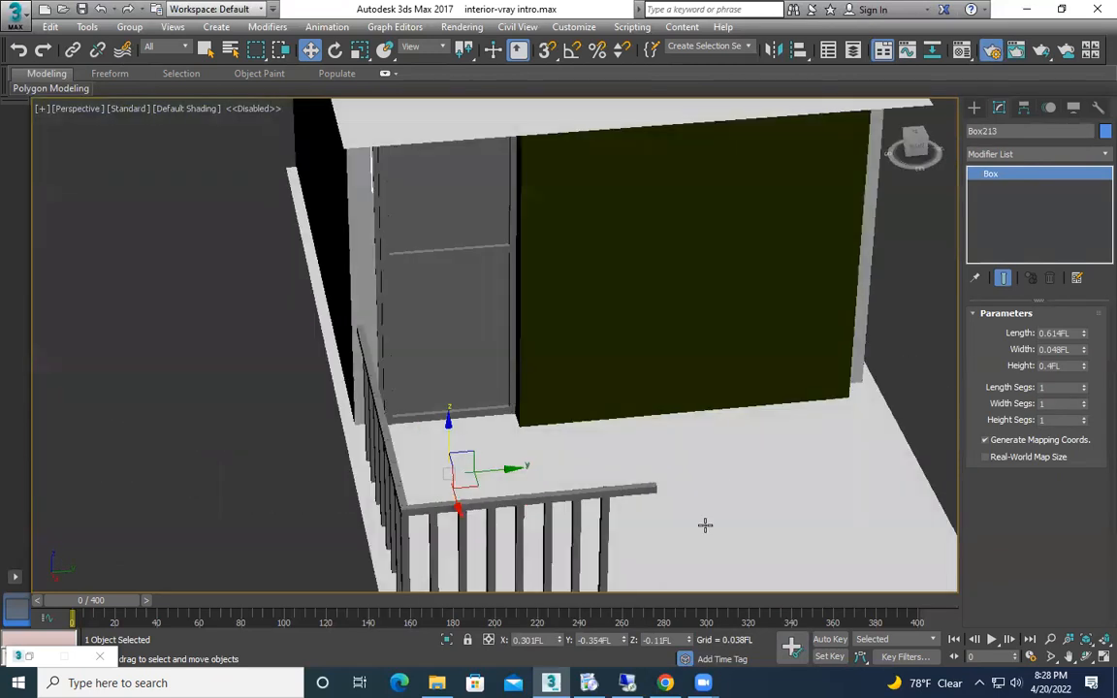
alt+middle_drag(399, 447, 602, 384)
scroll(603, 384, up, 5)
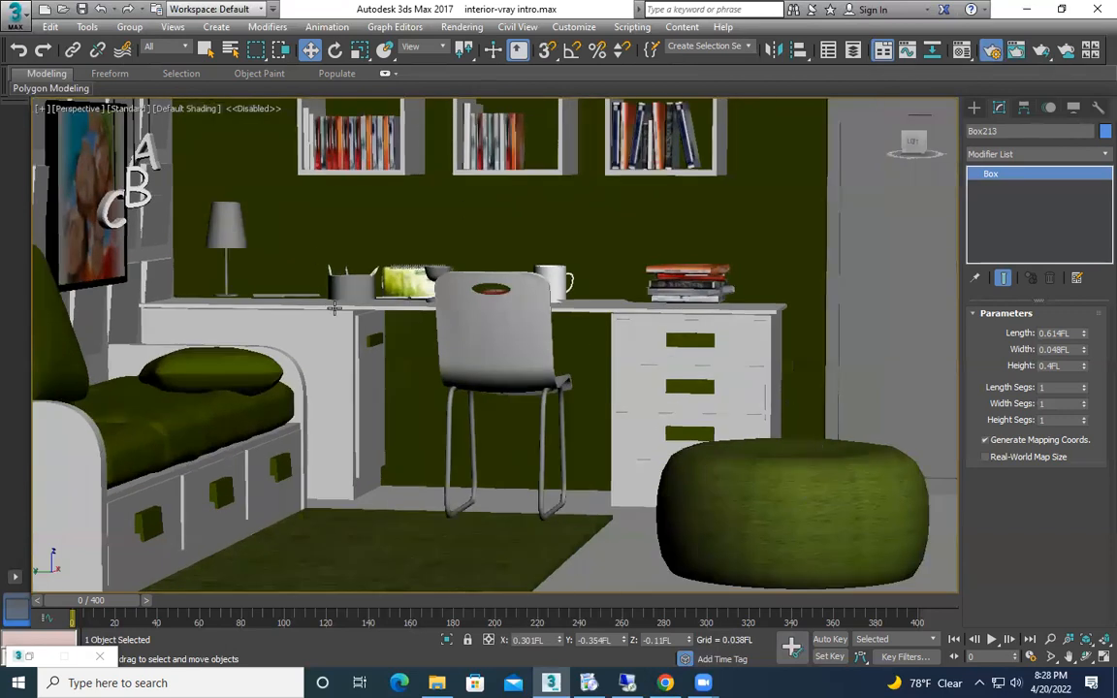
scroll(337, 310, down, 5)
middle_drag(521, 358, 557, 399)
scroll(616, 349, down, 3)
scroll(630, 291, down, 8)
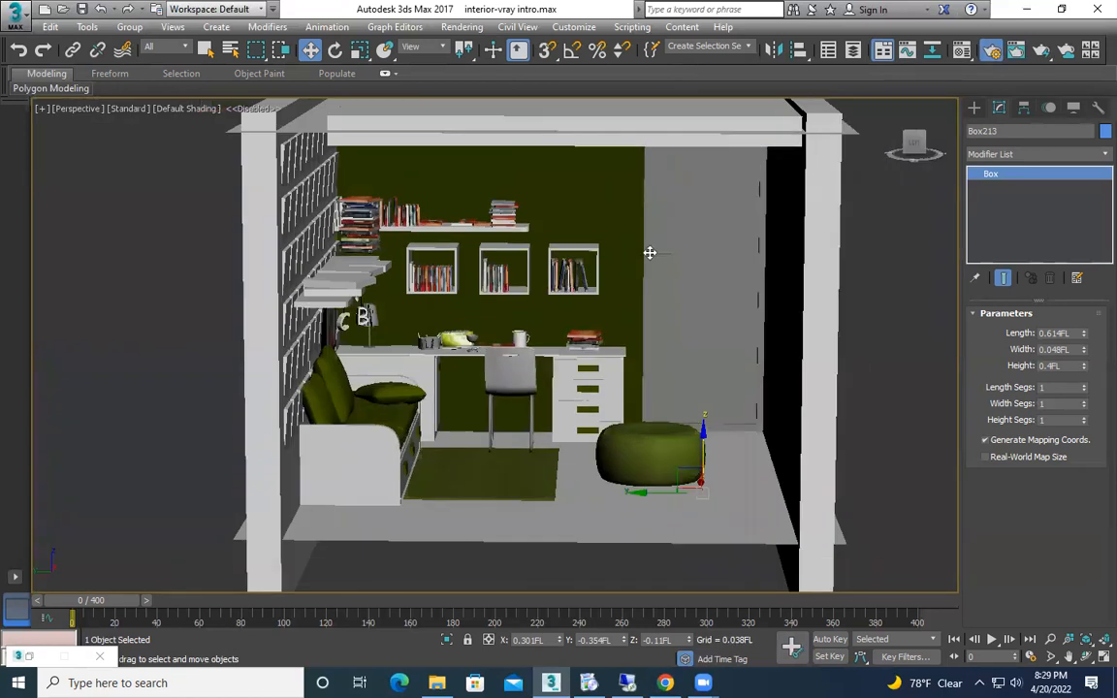
Step: Try to lower the green front wall over the room's open side, and undo the move
click(641, 132)
drag(601, 117, 624, 267)
alt+middle_drag(616, 322, 579, 308)
alt+drag(579, 308, 659, 324)
scroll(673, 329, down, 8)
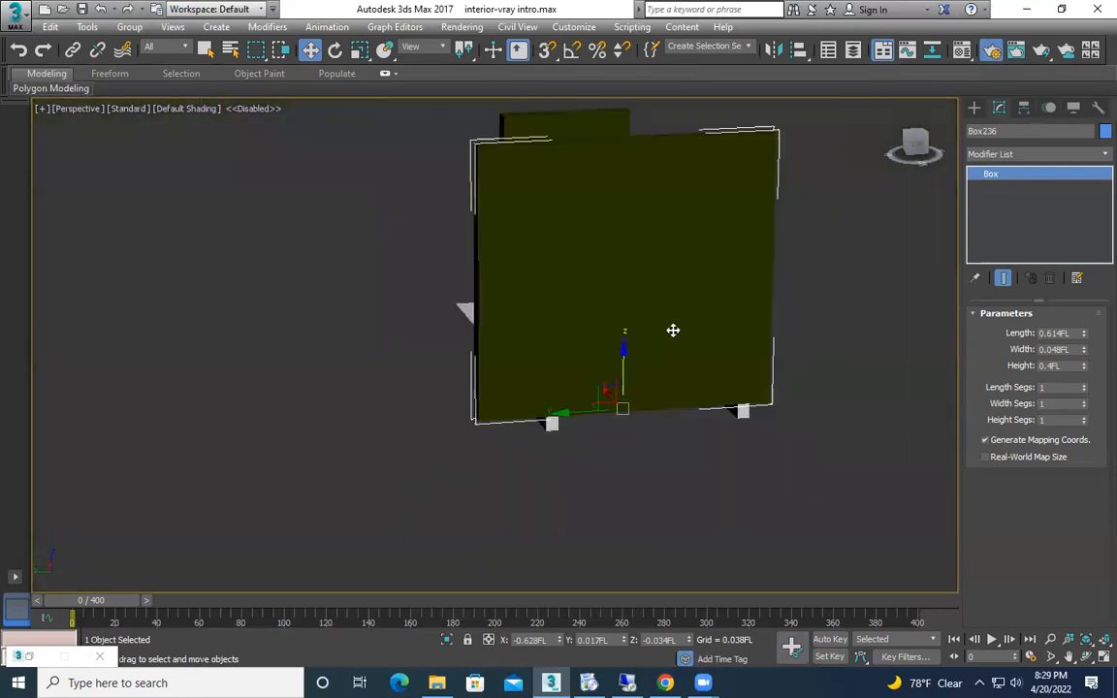
key(ctrl+z)
key(ctrl+z)
scroll(757, 356, up, 8)
click(664, 326)
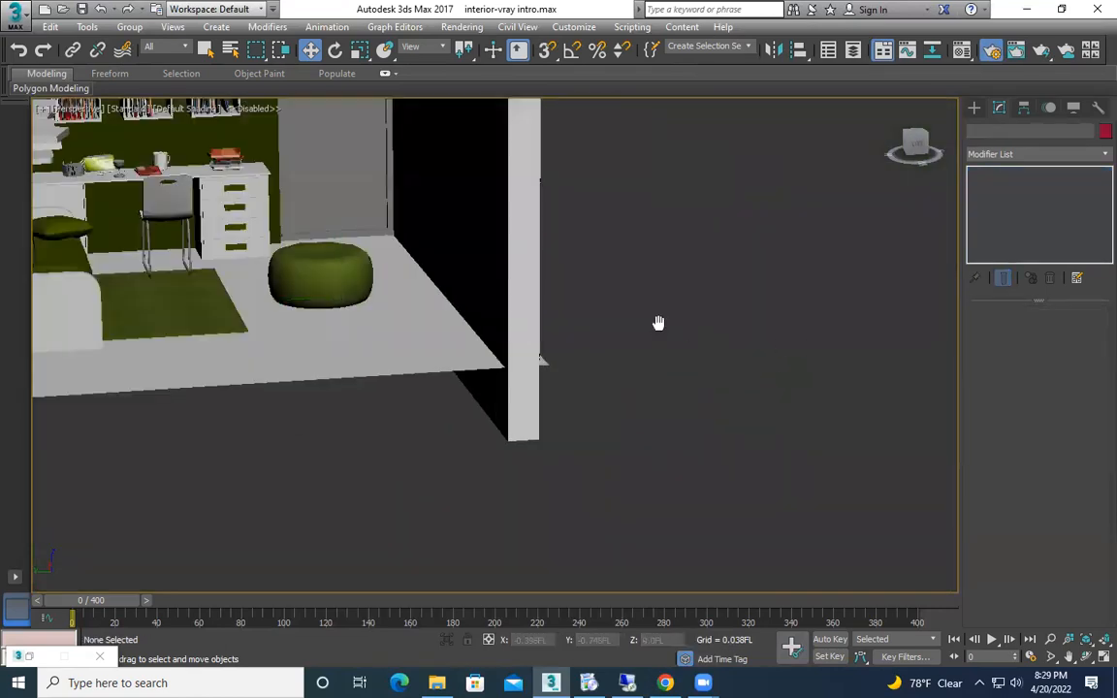
Step: Try out a camera created from the framed interior view, and delete it
middle_drag(659, 324, 854, 485)
alt+middle_drag(539, 389, 521, 488)
scroll(519, 488, up, 6)
middle_drag(661, 429, 824, 427)
key(ctrl+c)
scroll(685, 445, down, 10)
click(861, 406)
drag(816, 408, 778, 419)
key(ctrl+z)
alt+middle_drag(659, 519, 557, 504)
key(Delete)
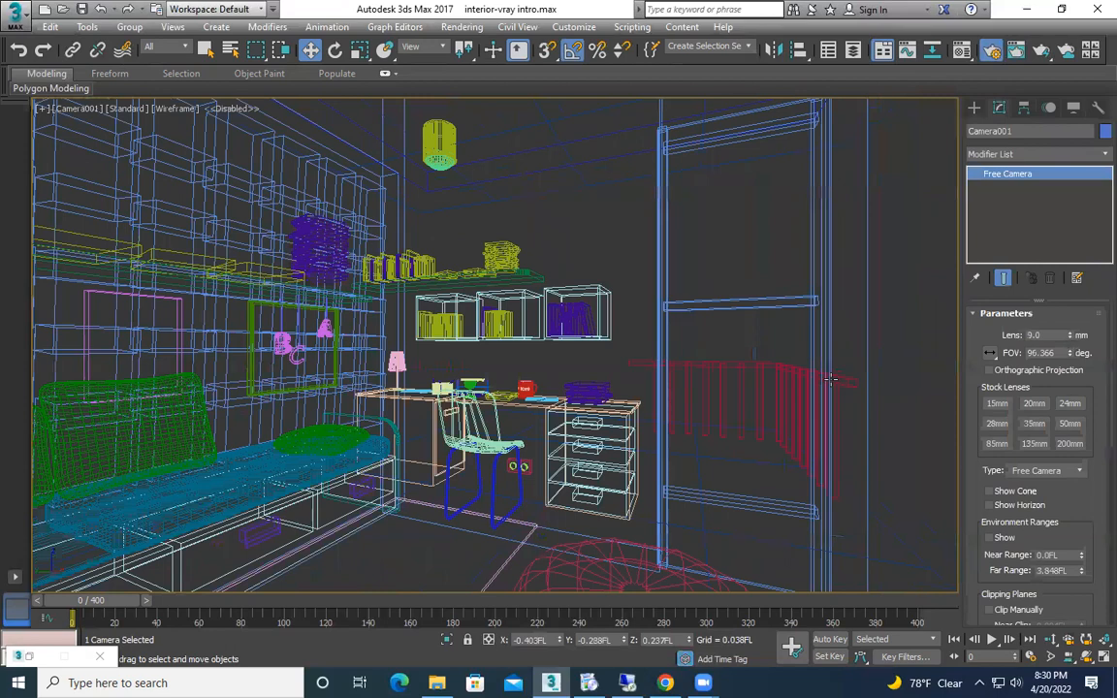
Step: Show the camera view shaded, set the free camera's lens to 8 mm and test render it
key(F3)
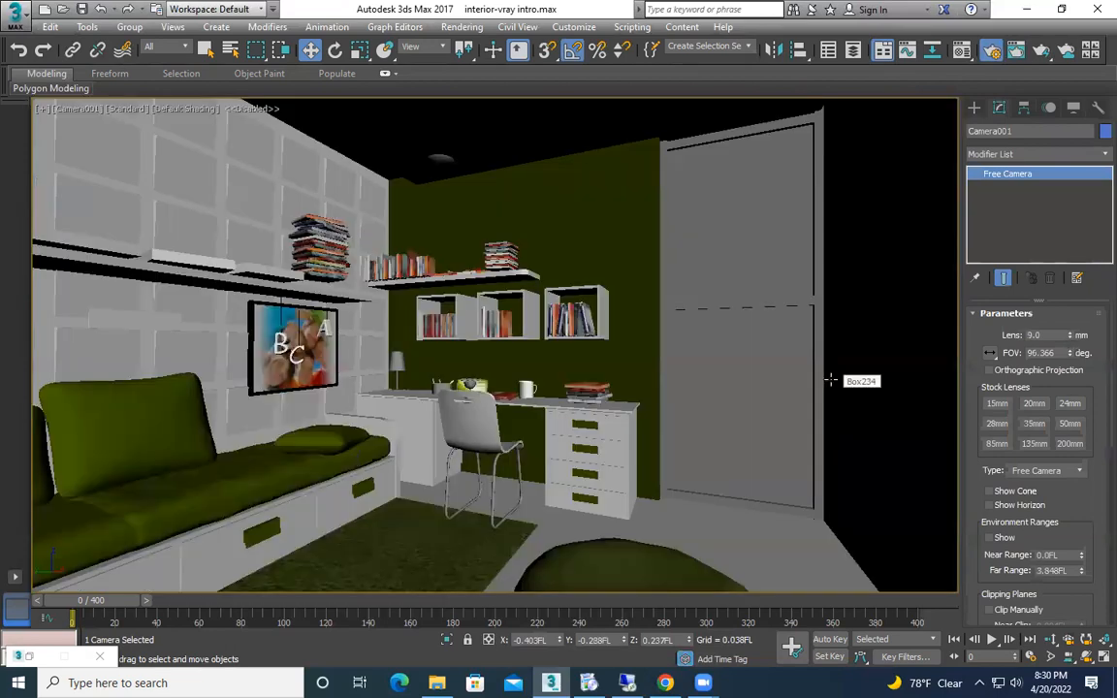
click(1072, 332)
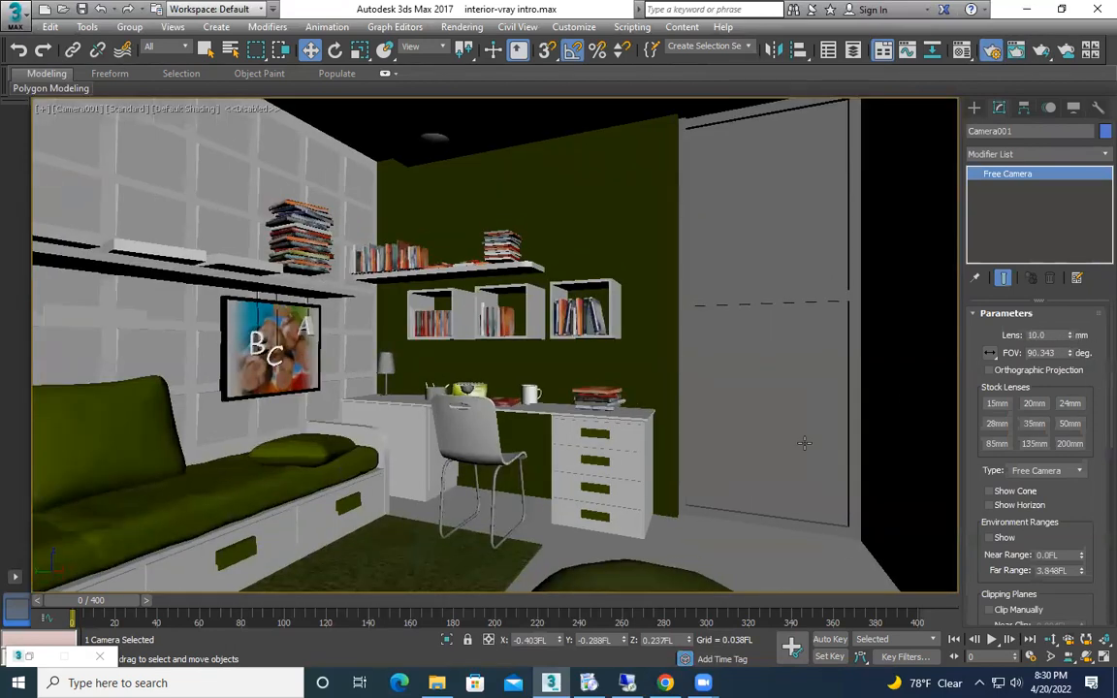
key(shift+q)
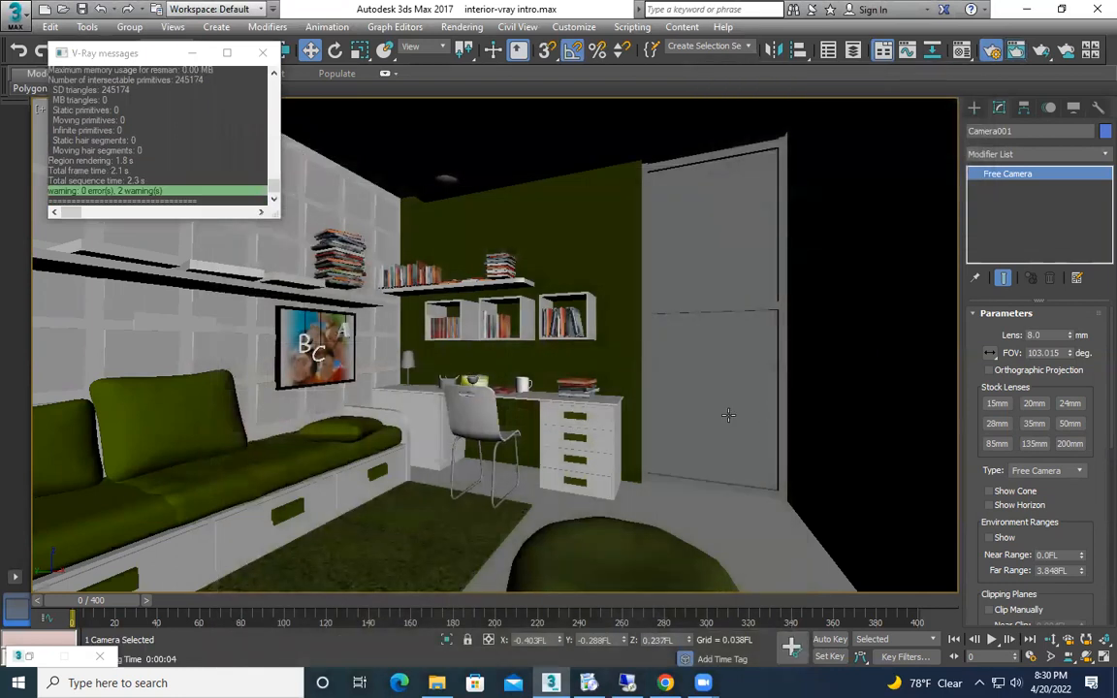
middle_drag(758, 412, 767, 462)
key(shift+q)
key(Escape)
click(789, 146)
Step: Adjust the perspective view's field of view around the bed, rug and pouf
click(769, 442)
scroll(739, 427, down, 5)
scroll(731, 455, up, 4)
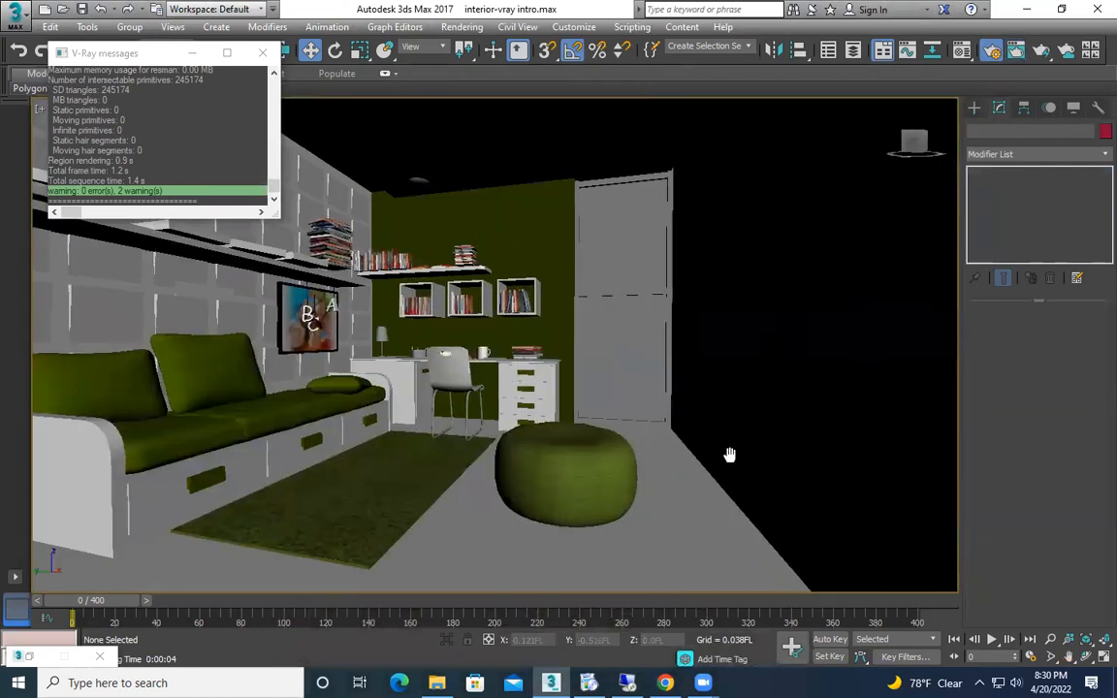
click(1051, 659)
drag(619, 452, 622, 358)
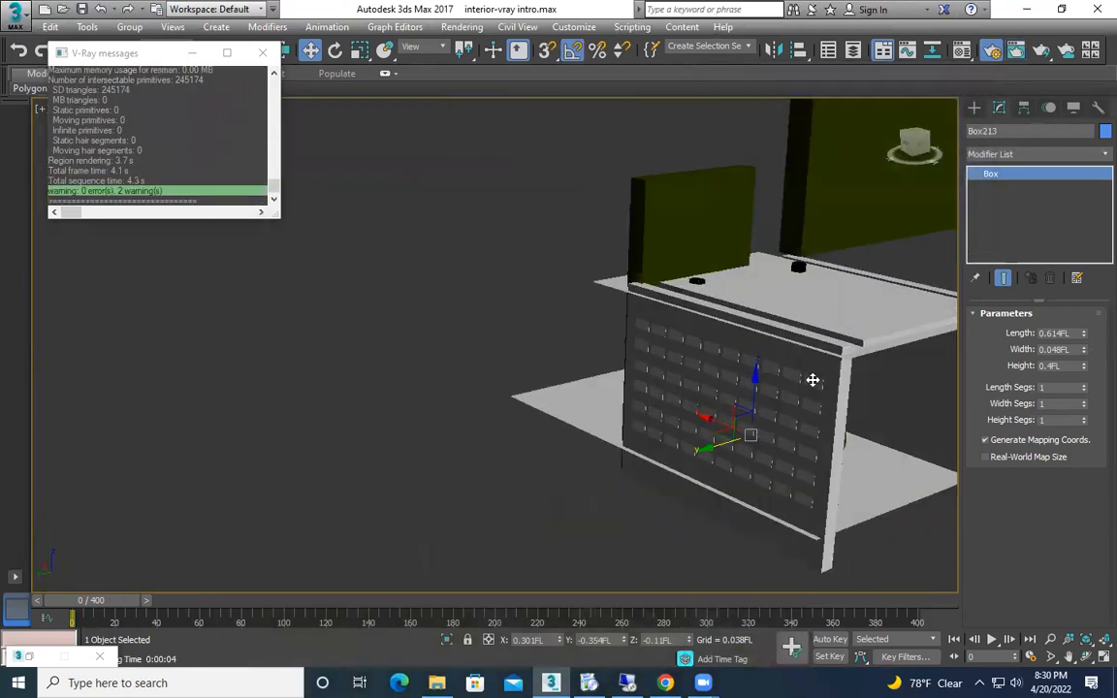
Step: Place a Free camera outside the room's open front and rotate it
middle_drag(813, 379, 678, 351)
click(975, 108)
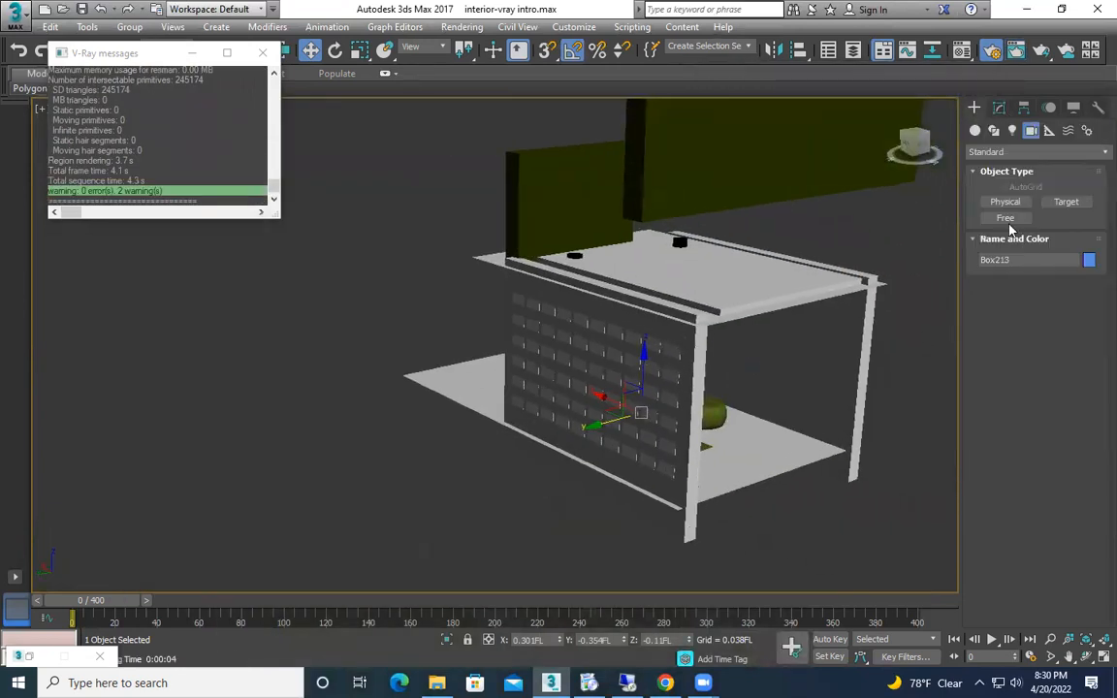
click(1006, 218)
click(822, 470)
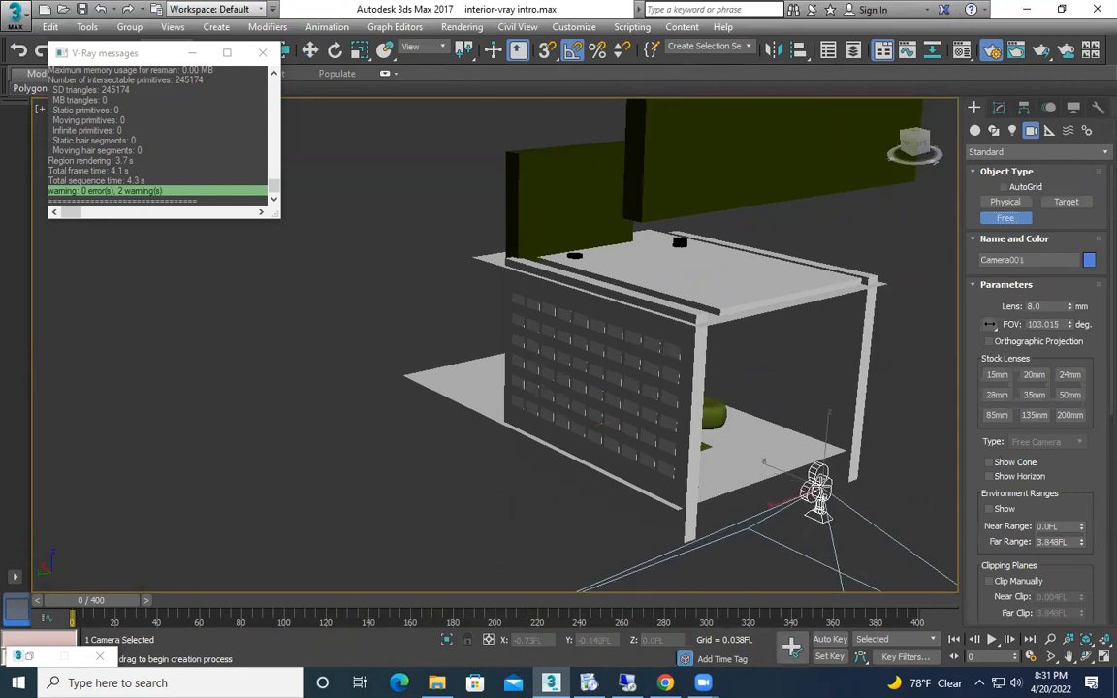
key(e)
drag(842, 485, 780, 486)
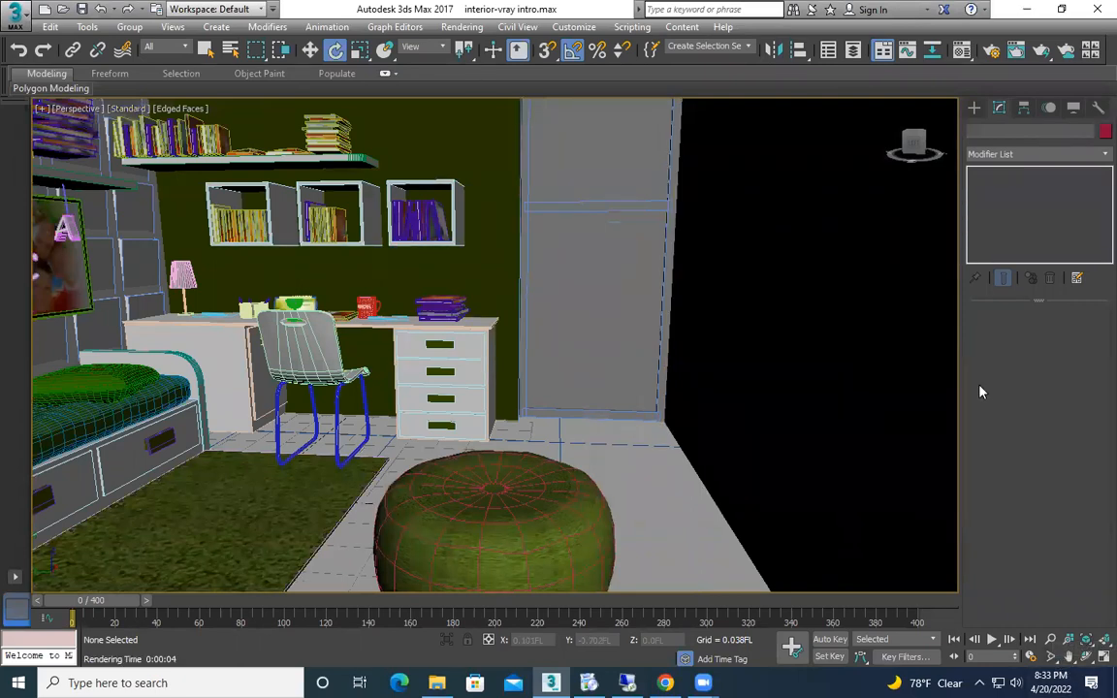
Step: Create a VRayDomeCamera just outside the room's open front
scroll(756, 398, down, 8)
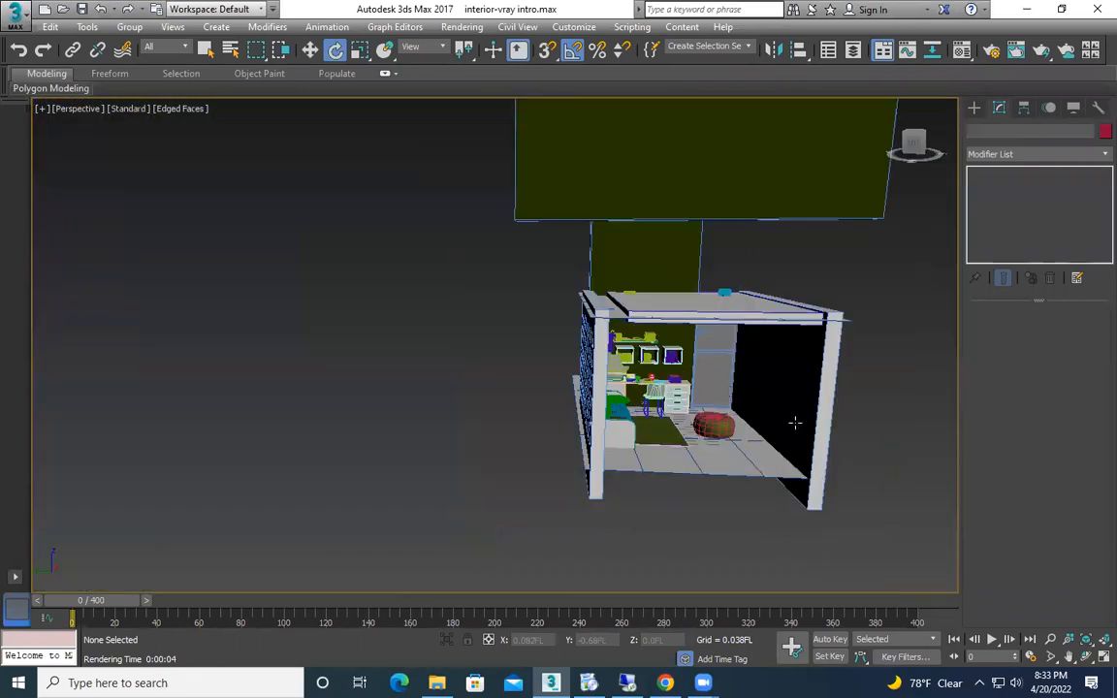
key(w)
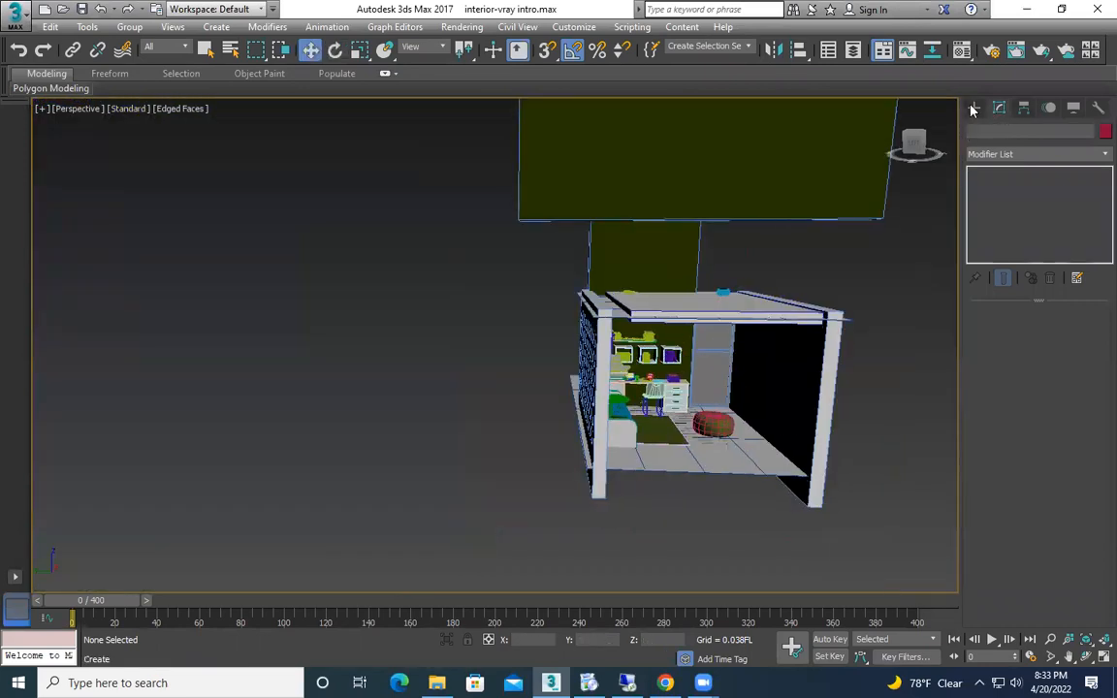
click(974, 108)
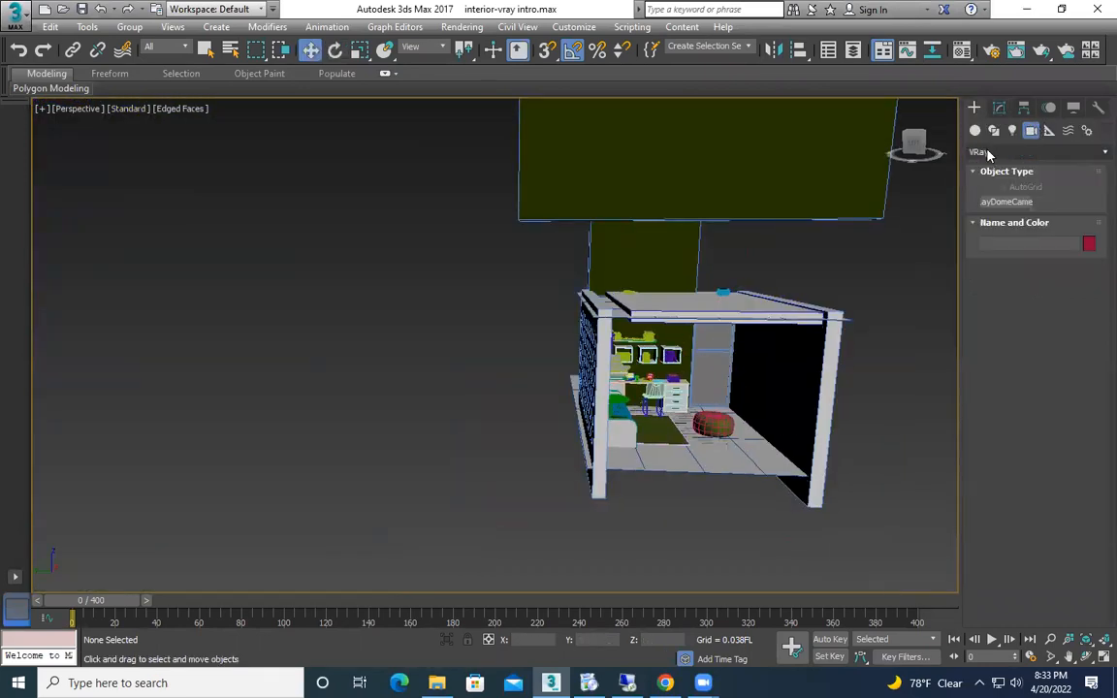
click(1005, 203)
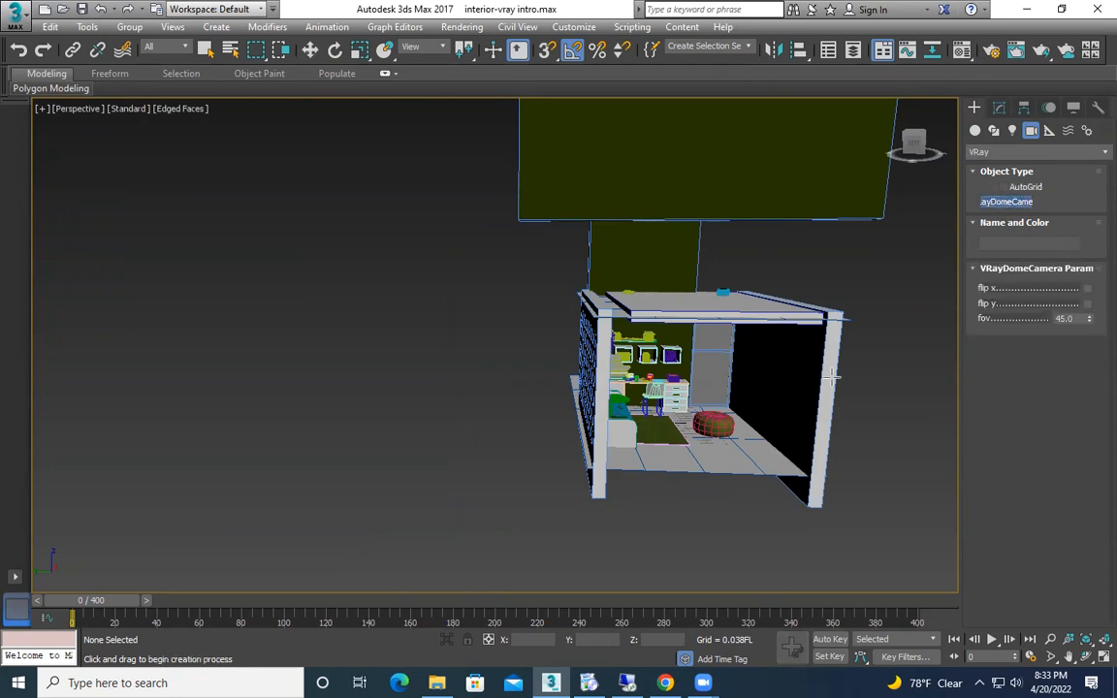
click(720, 505)
Step: Rotate the dome camera toward the interior and raise it to about Z 0.329FL
key(e)
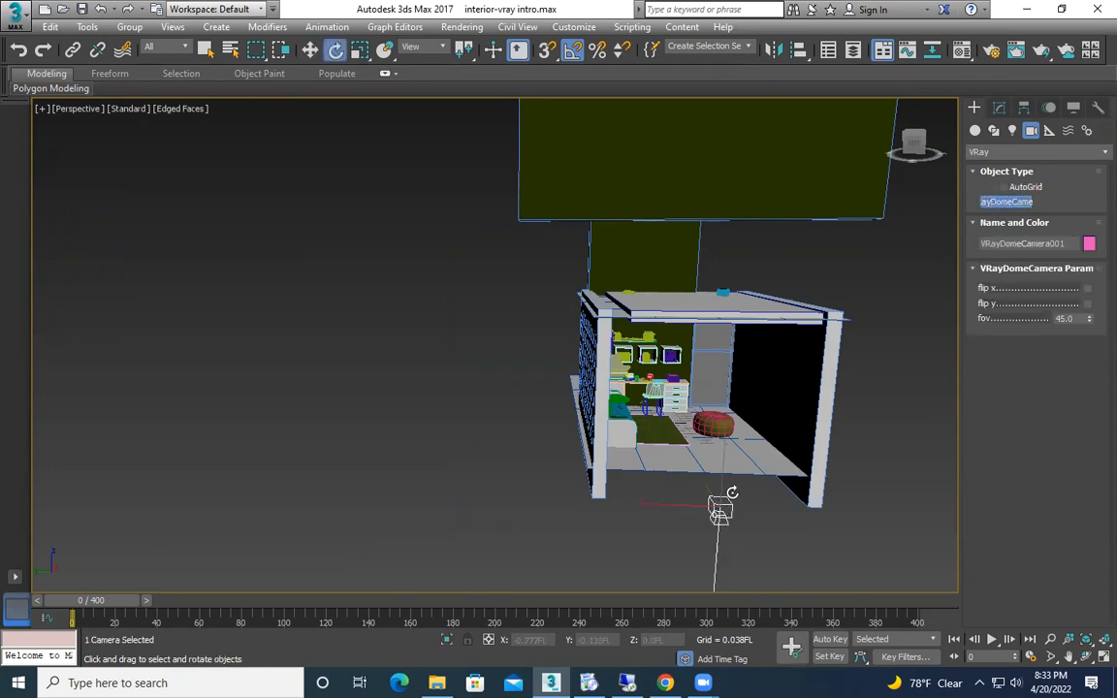
drag(741, 485, 759, 543)
key(w)
drag(723, 456, 744, 350)
Step: Switch to the four-viewport layout and show the dome camera's view in the shaded camera viewport
key(alt+w)
right_click(356, 479)
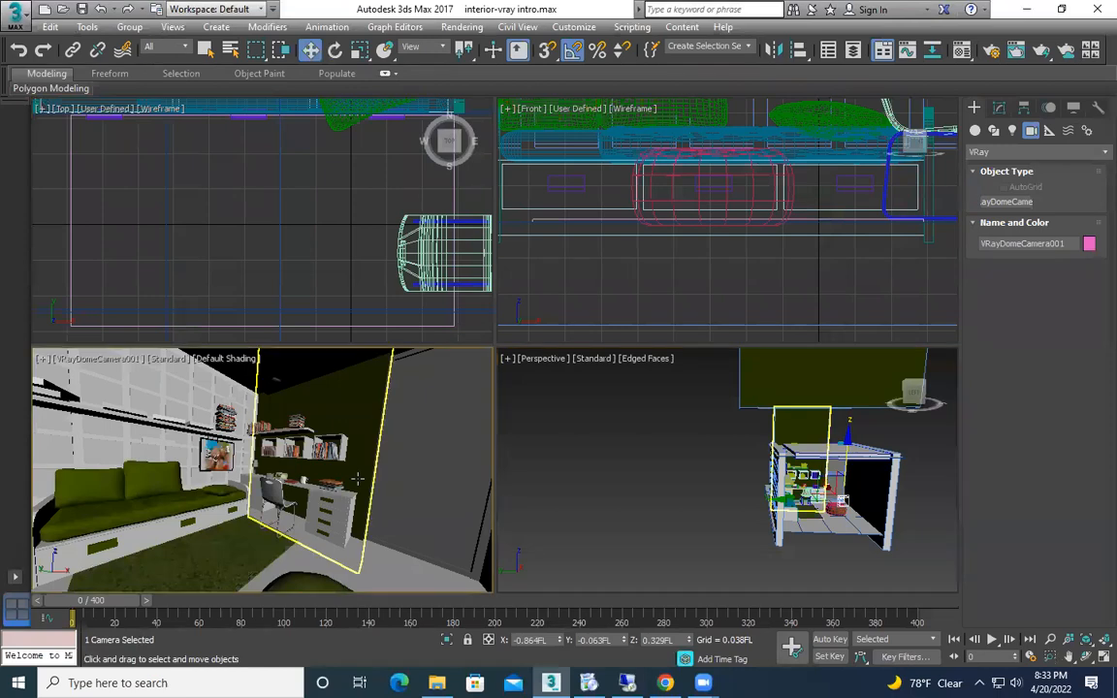
key(c)
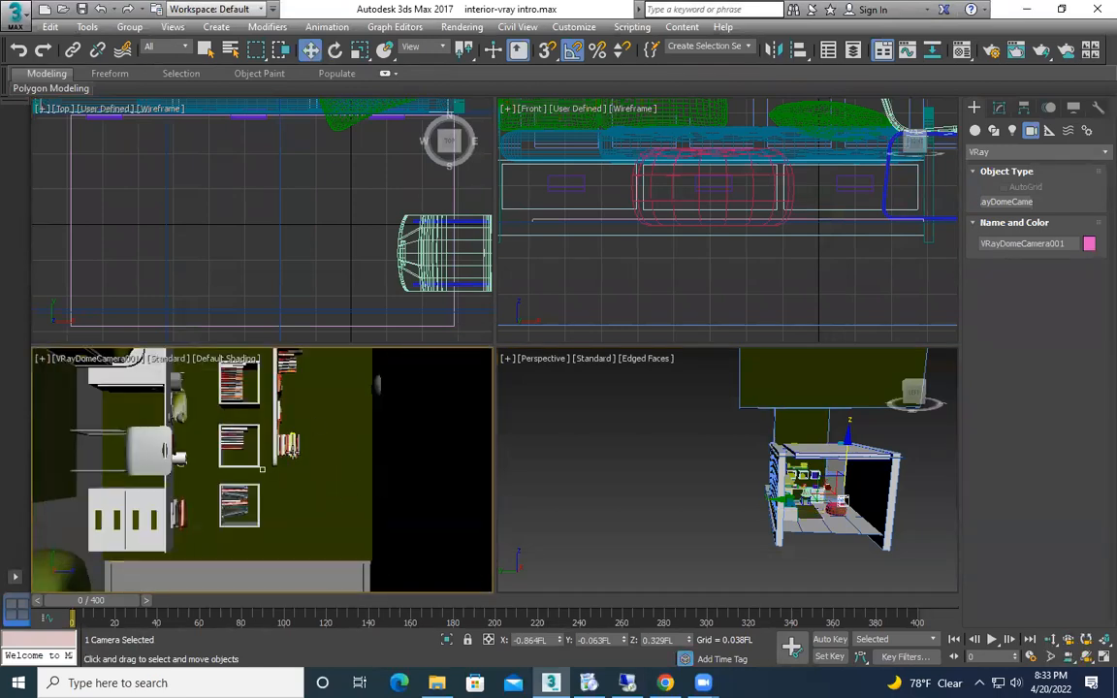
Step: Rotate the dome camera upright and turn it toward the sofa bed and desk
right_click(802, 466)
key(e)
drag(802, 466, 866, 431)
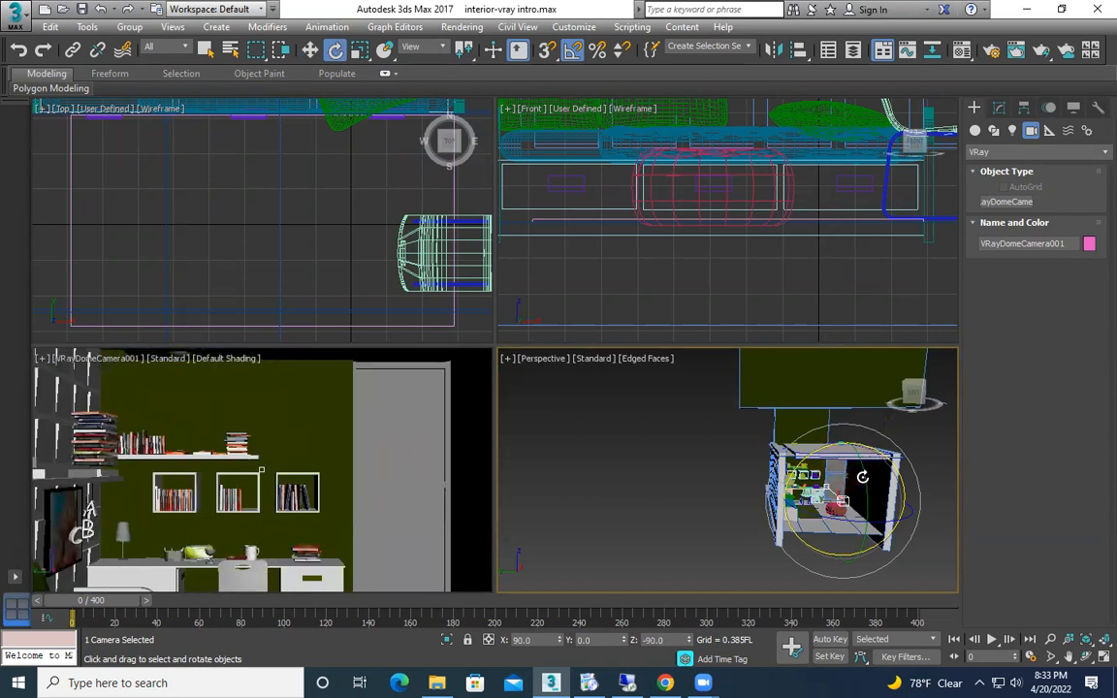
key(w)
key(e)
drag(829, 512, 793, 499)
Step: Move the dome camera until it frames the sofa bed, desk and chair, and show its view in a single maximized viewport
key(w)
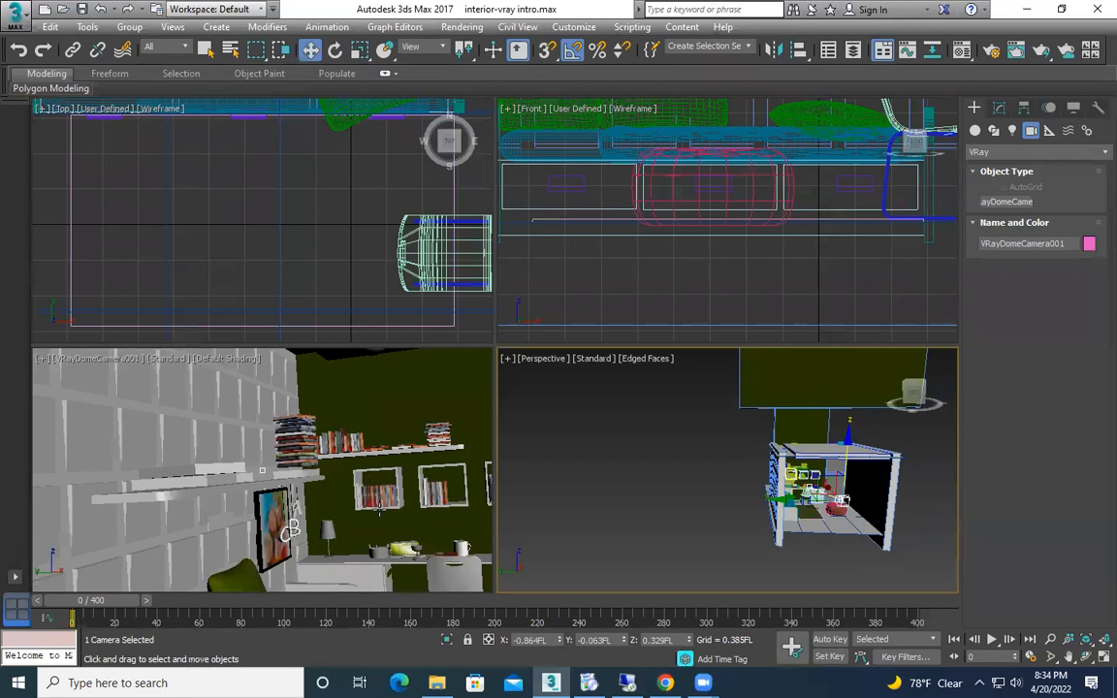
drag(793, 494, 900, 481)
key(e)
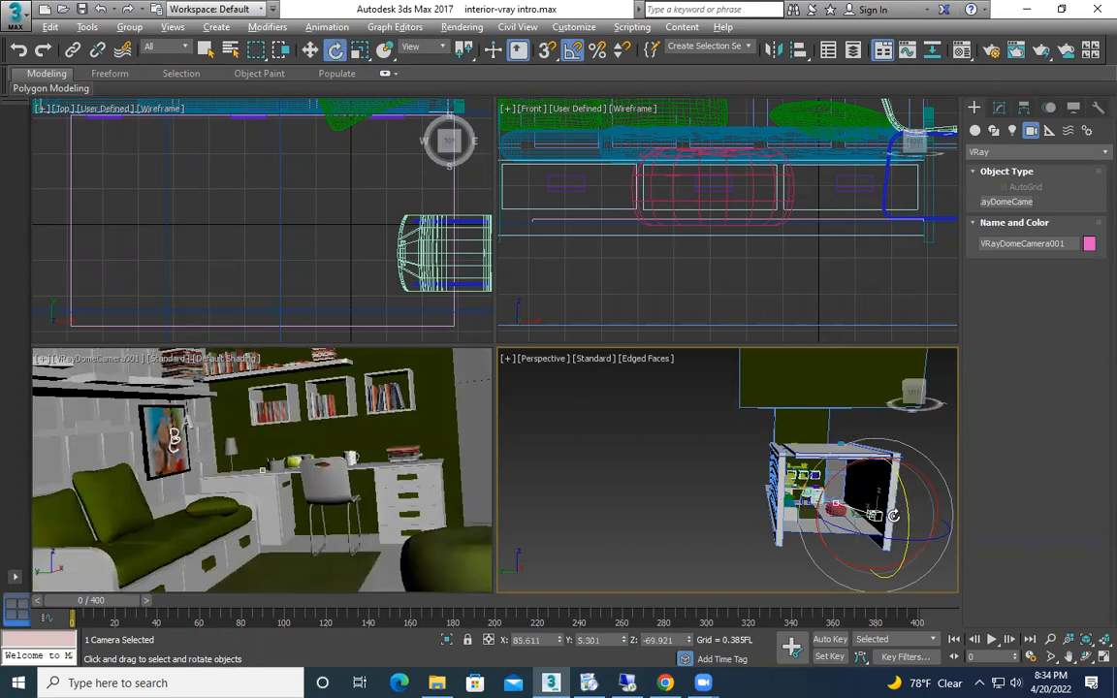
key(alt+w)
key(c)
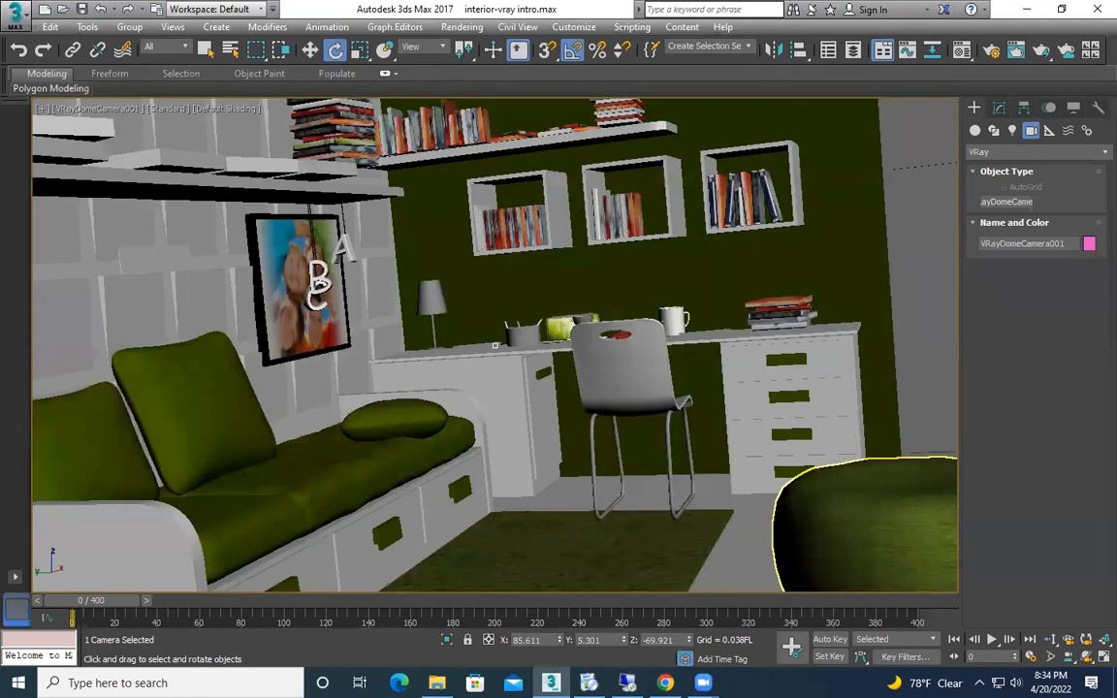
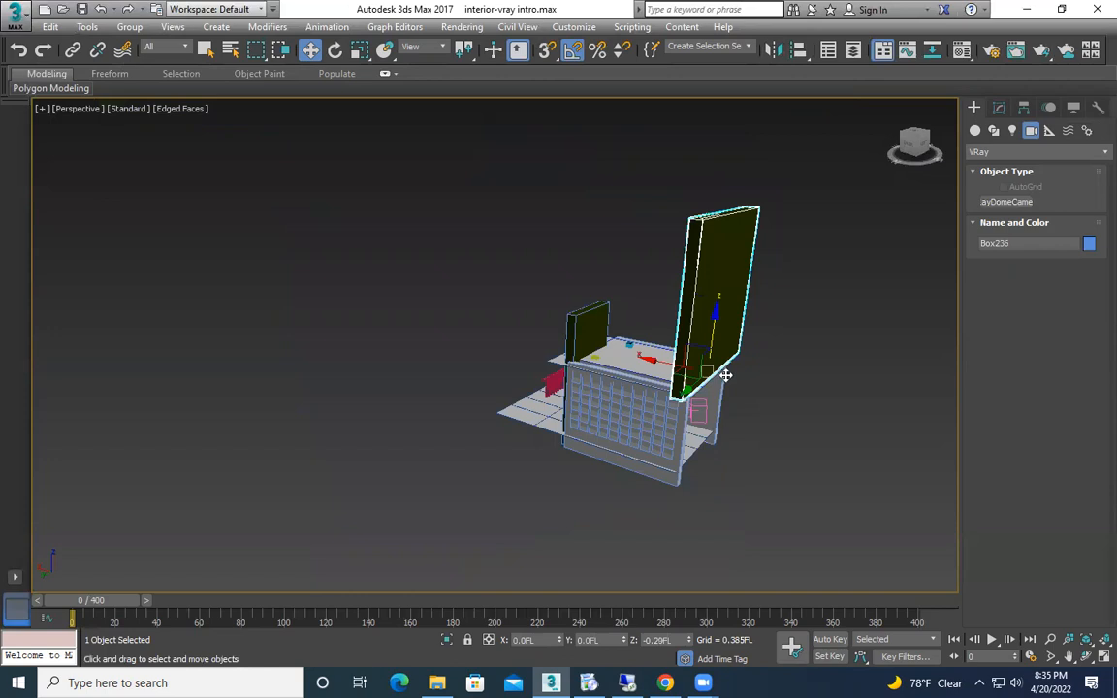
Step: Test-render the dome camera's view with the large olive box at about Z 0.229FL and again at about Z -0.762FL
key(c)
key(shift+q)
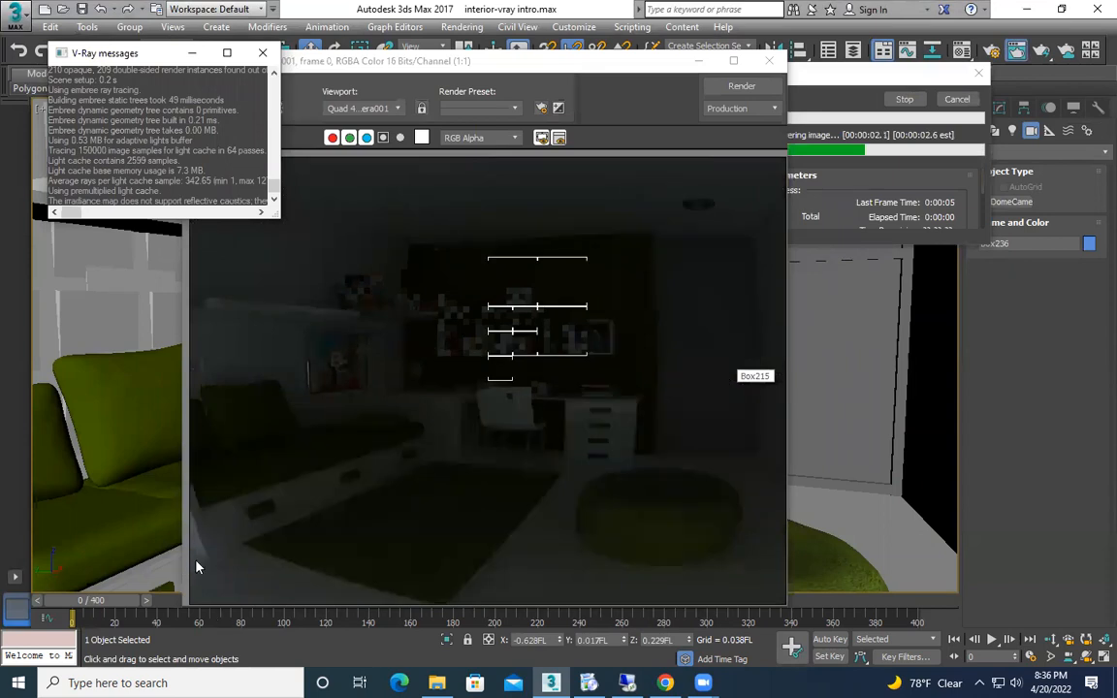
click(700, 60)
key(shift+q)
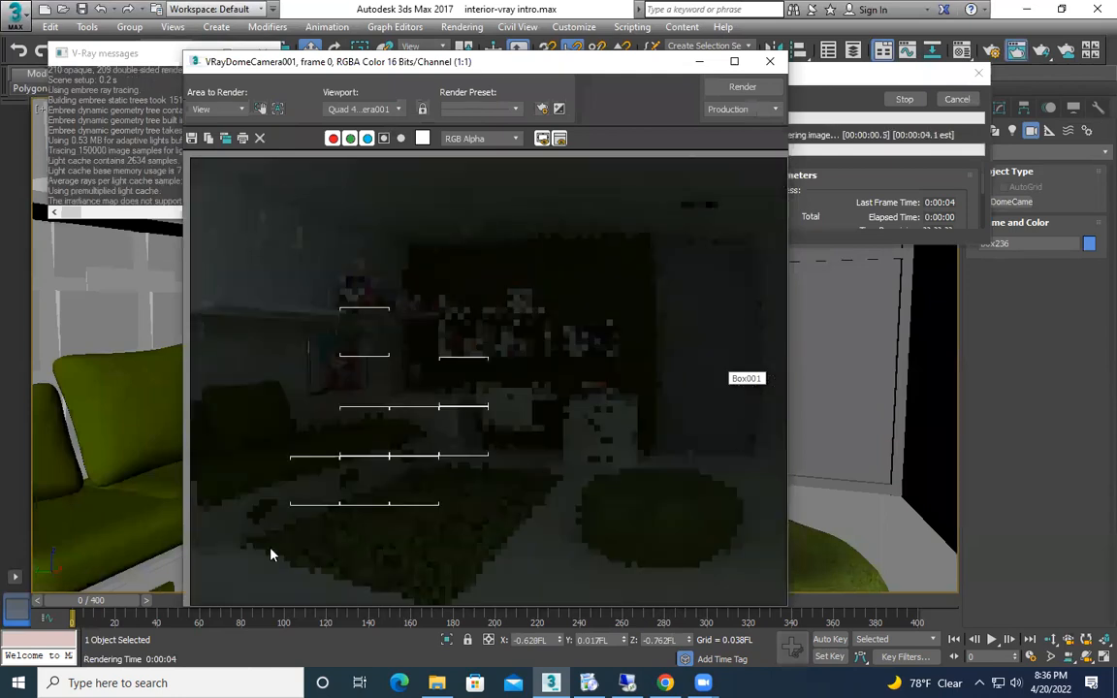
key(Escape)
key(shift+q)
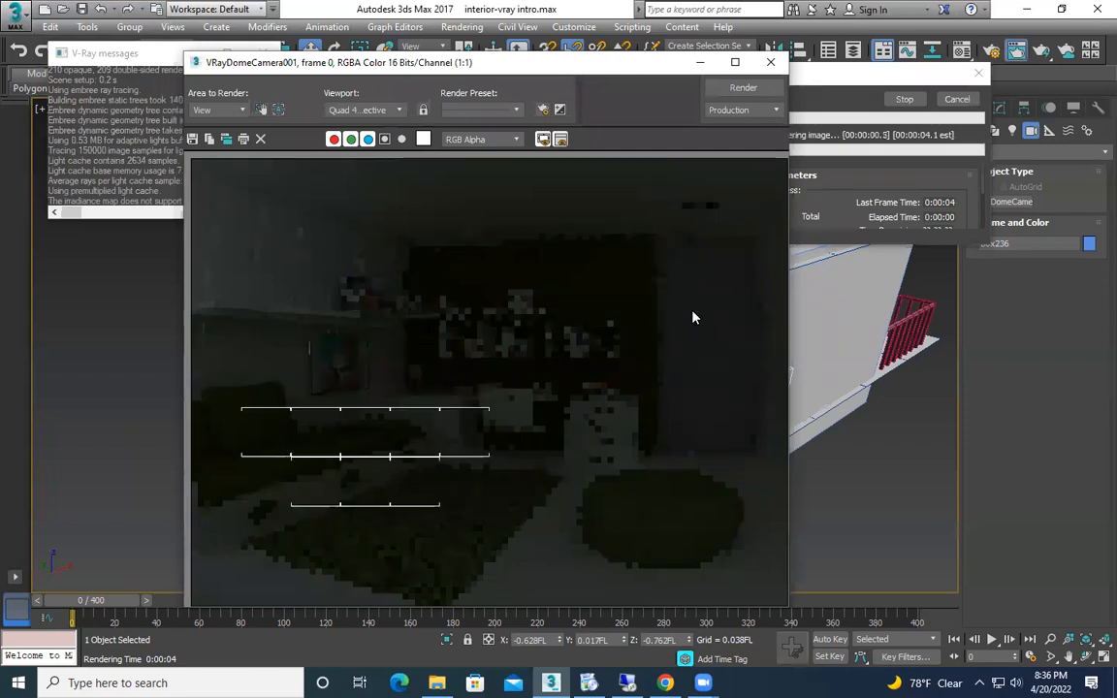
click(771, 63)
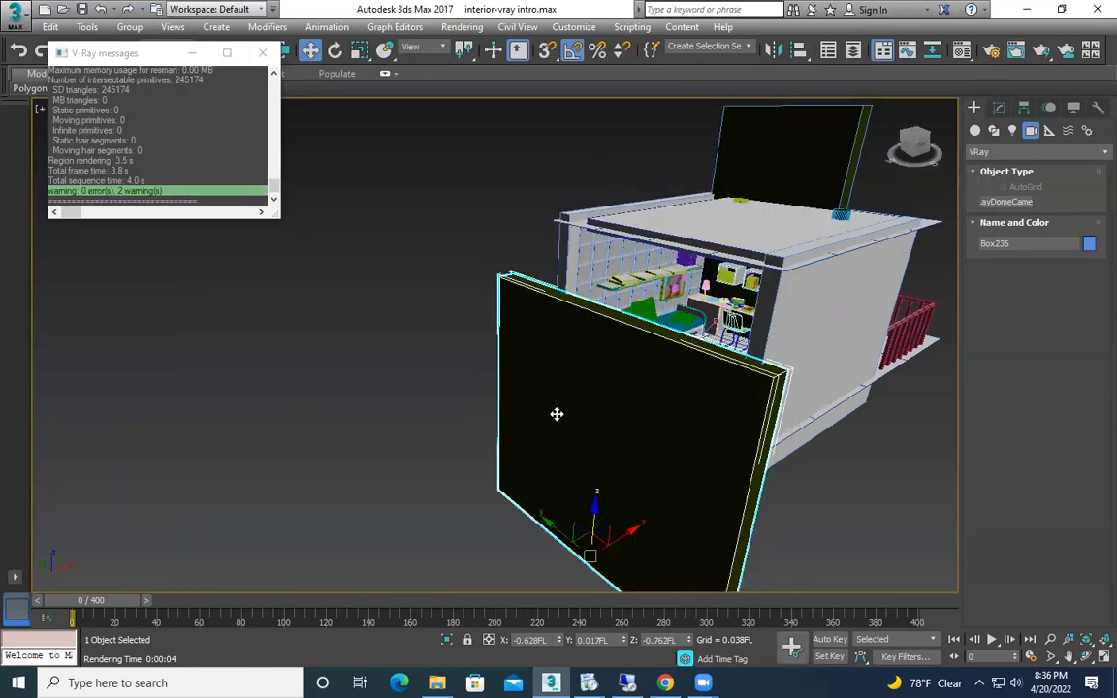
Step: Lower the large olive box in front of the room to about Z -0.936FL and render the dome camera's view
click(582, 490)
drag(596, 510, 604, 555)
key(c)
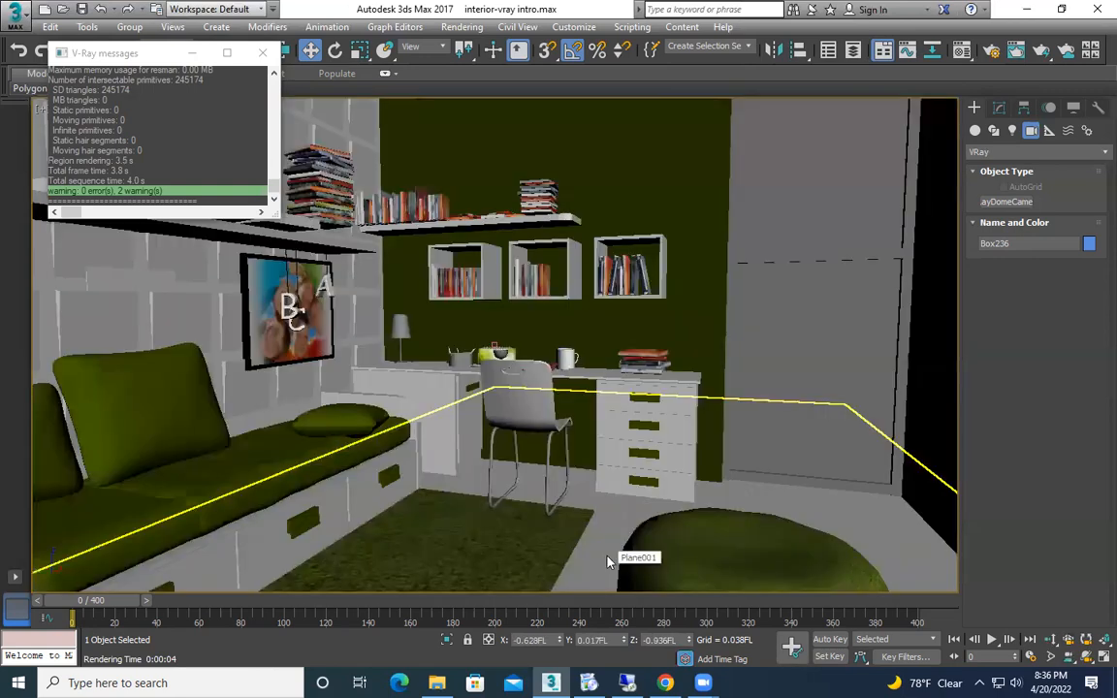
key(shift+q)
click(772, 63)
Step: Raise the large olive box well above the room to about Z 1.338FL and render the dome camera's view again
key(p)
key(ctrl+z)
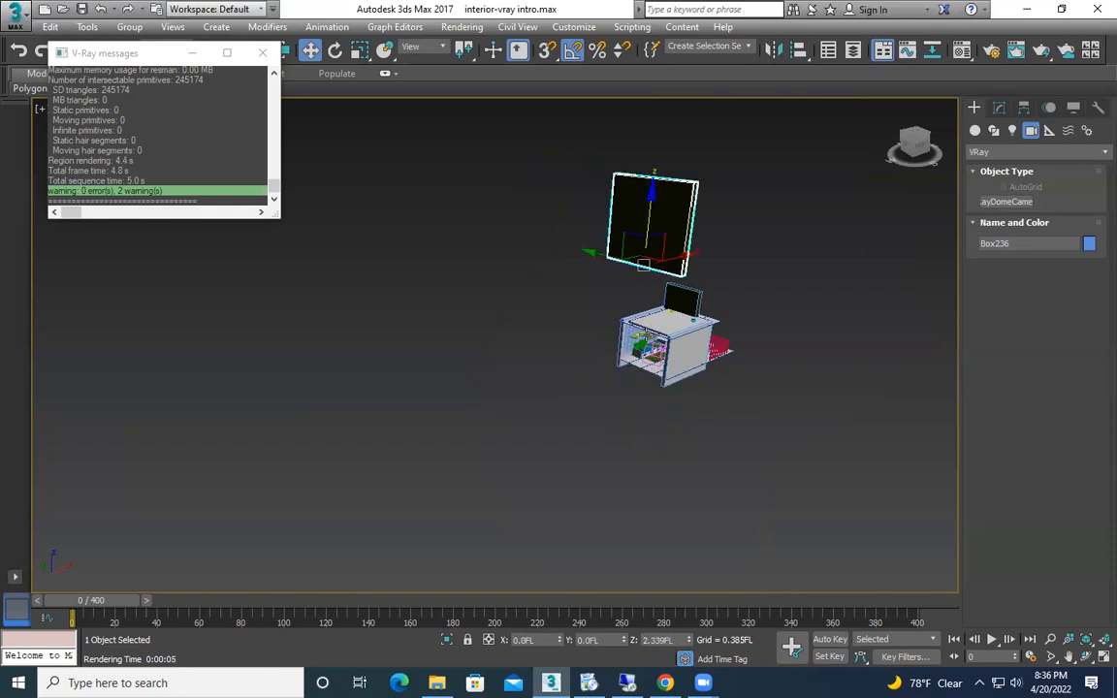
key(shift+z)
key(c)
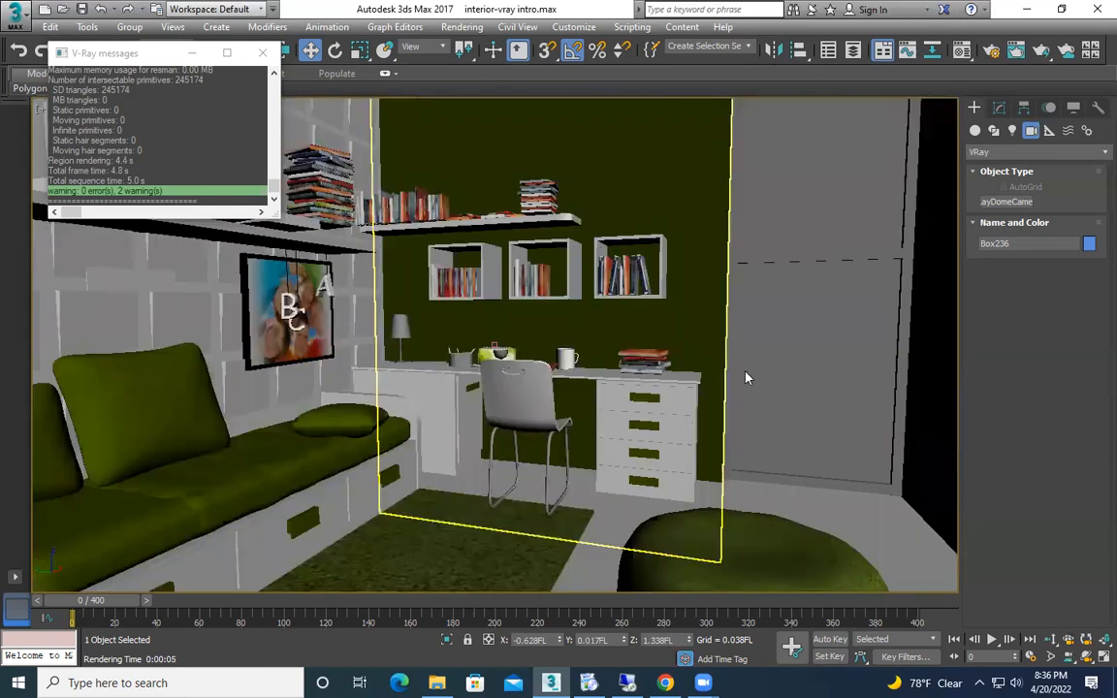
key(shift+q)
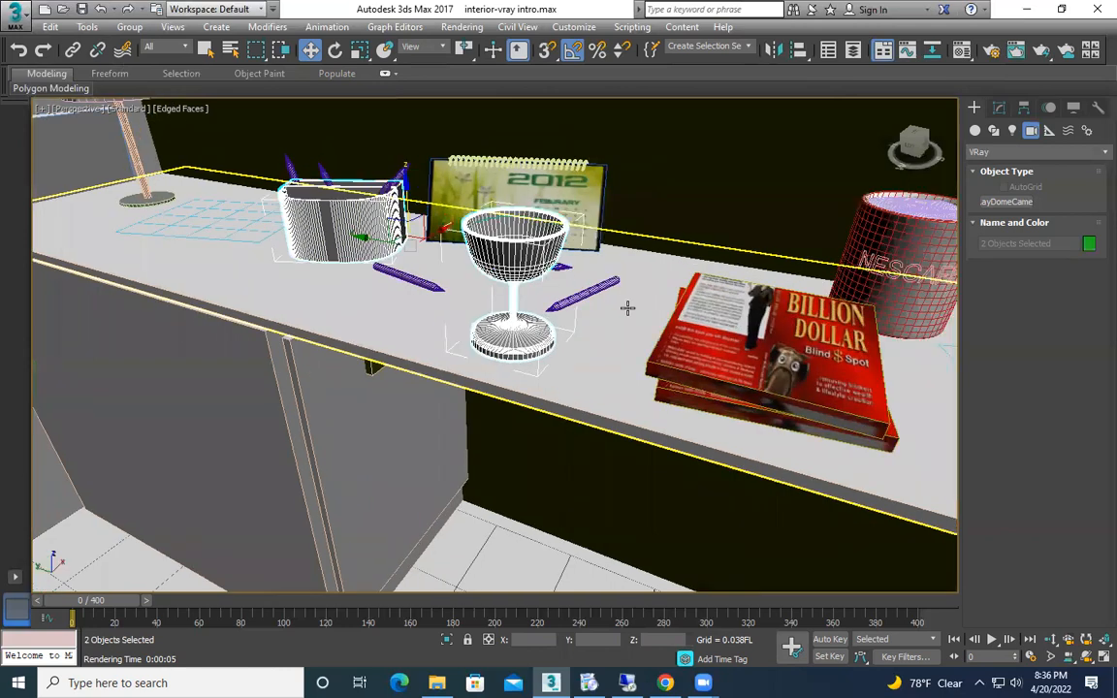
Step: Assign the 02 - Default material to the selected goblet and pen holder on the desk and change its type to VRayMtl
key(m)
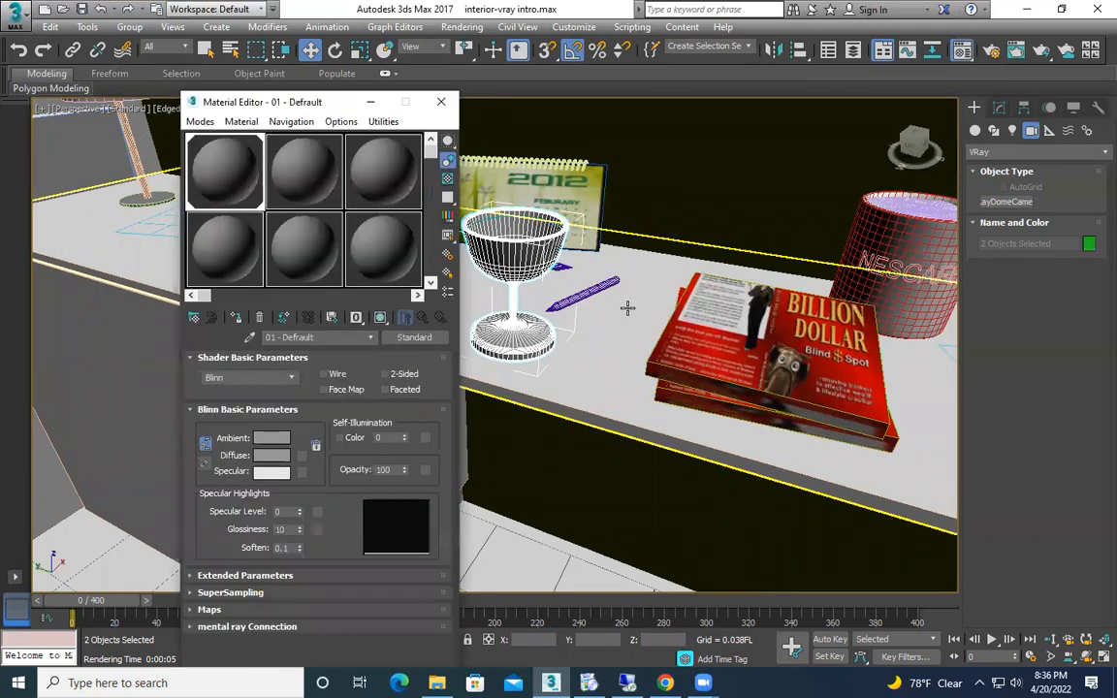
click(311, 184)
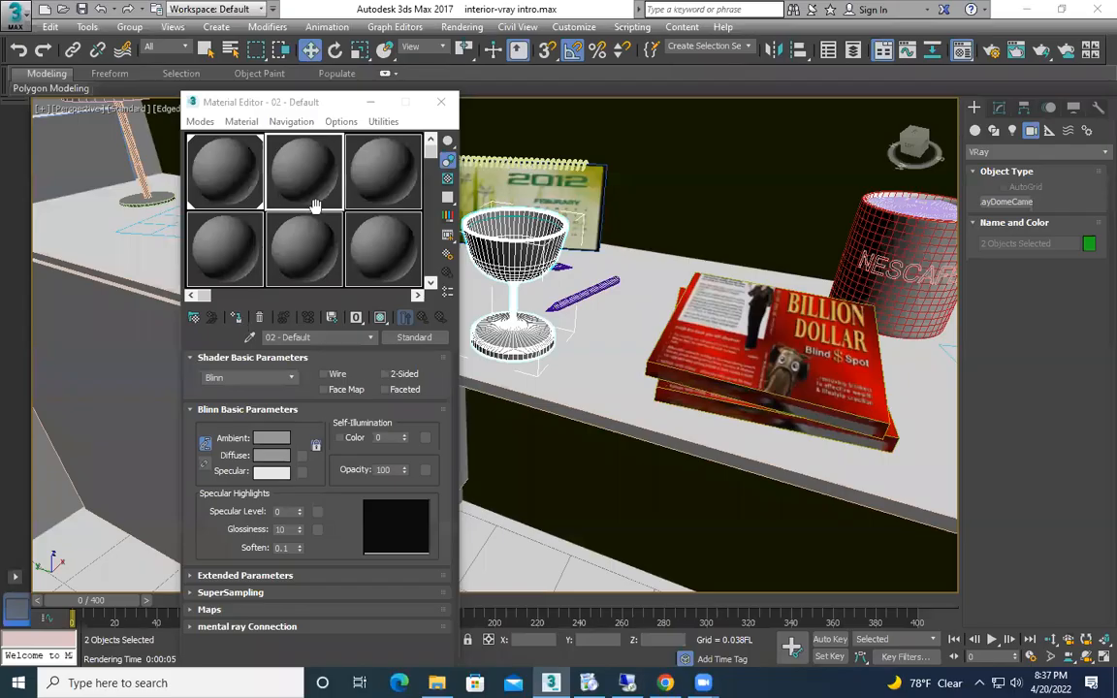
click(315, 206)
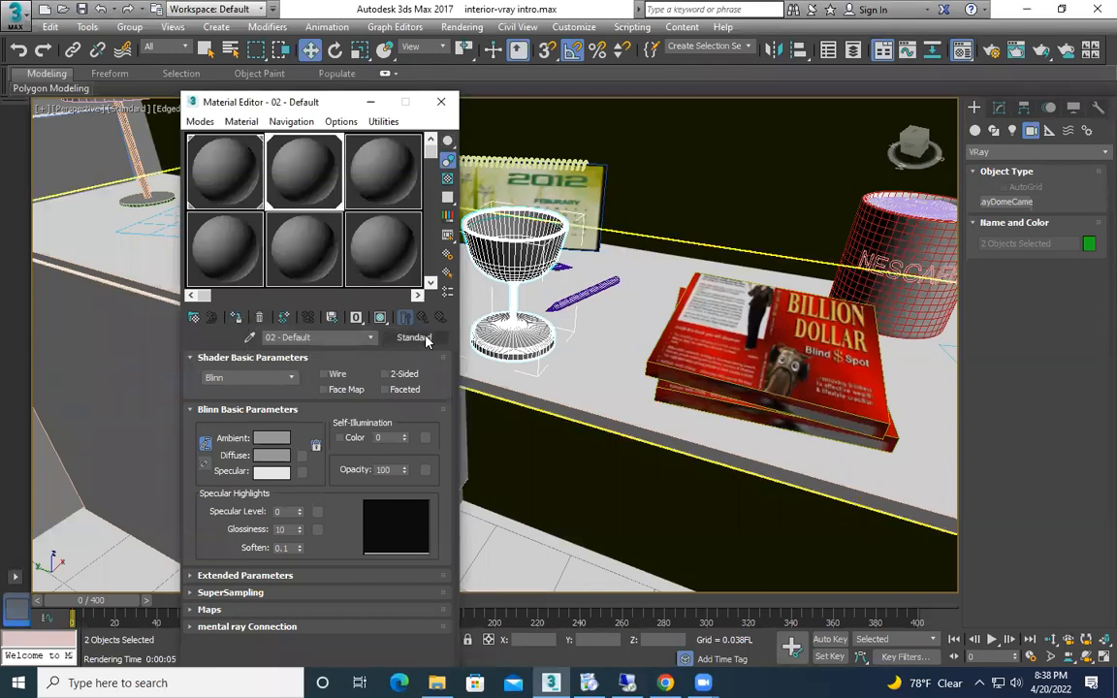
click(419, 338)
click(412, 359)
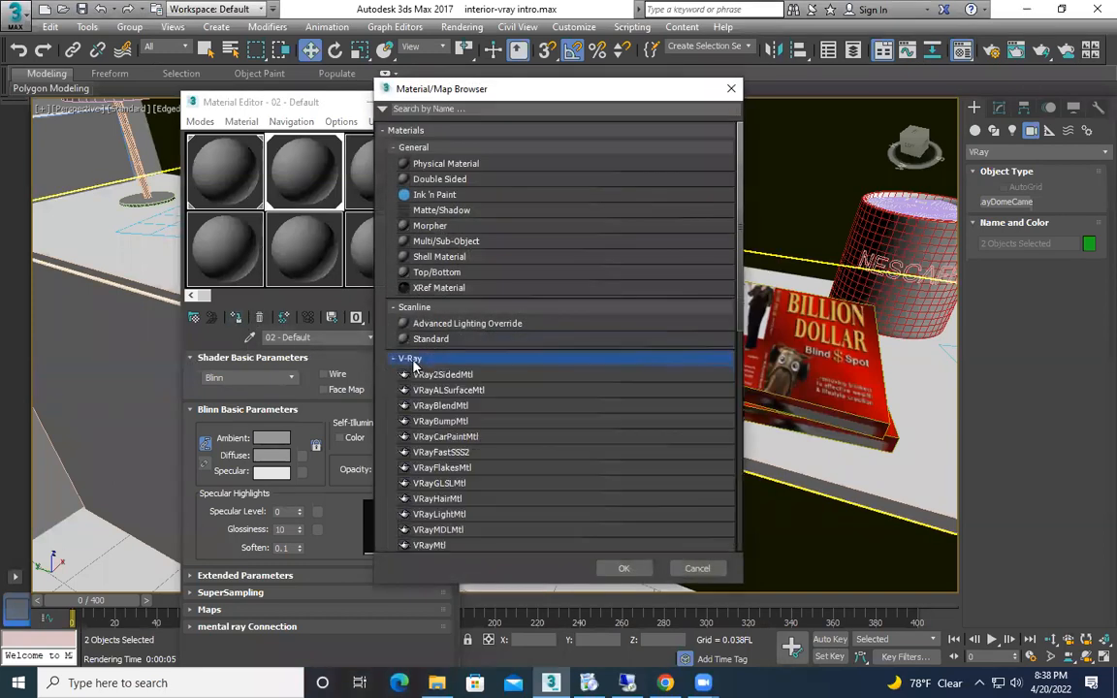
scroll(407, 396, down, 2)
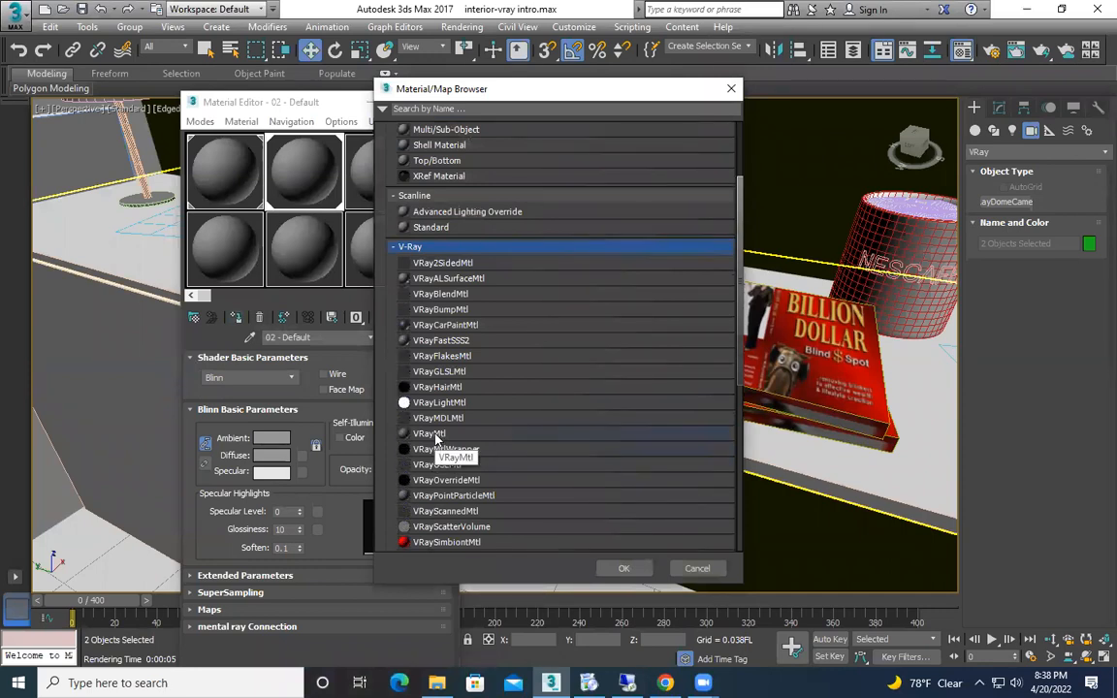
click(435, 437)
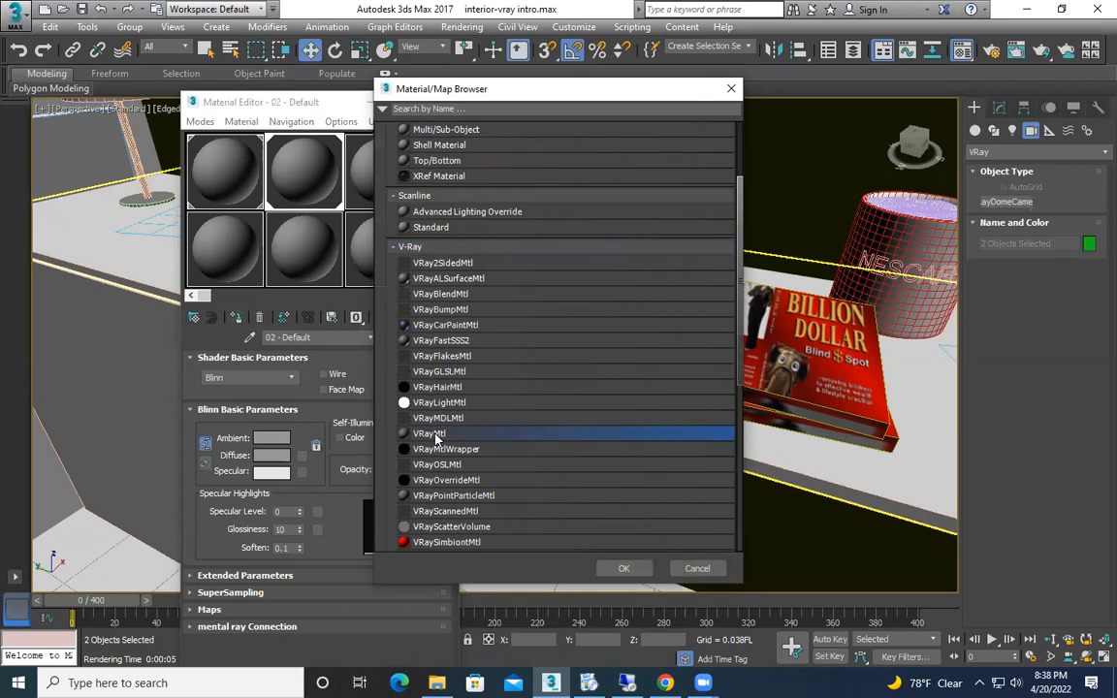
double_click(431, 433)
Step: Set the VRayMtl's diffuse color to dark grey 57 and its reflection color to white
click(277, 375)
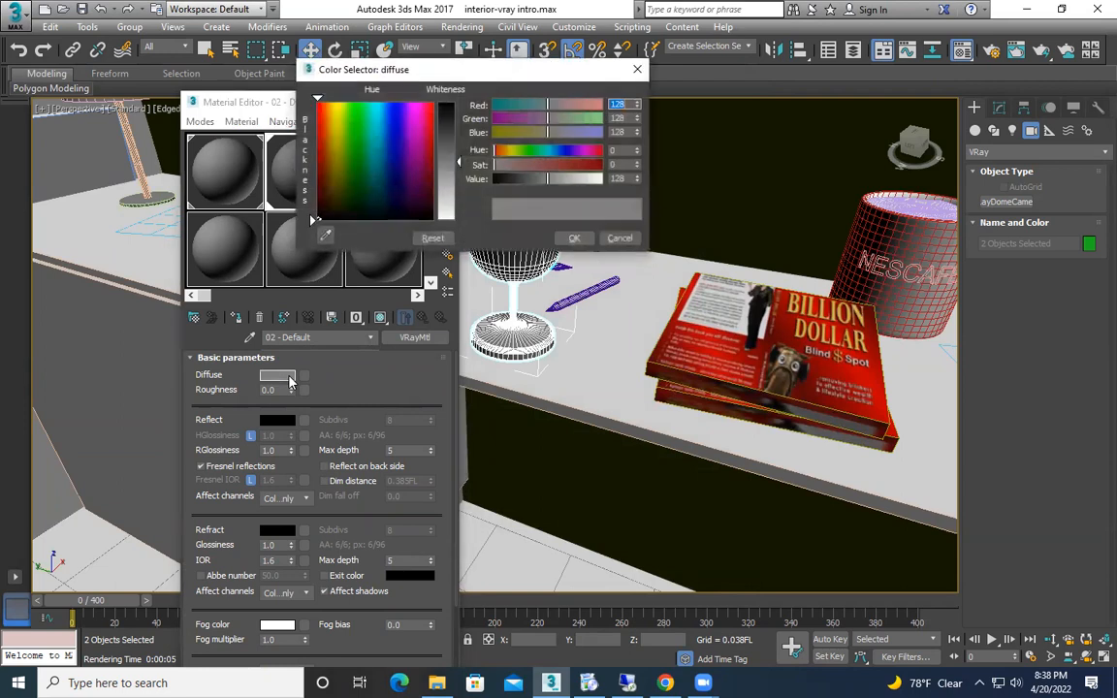
click(456, 133)
drag(455, 130, 457, 128)
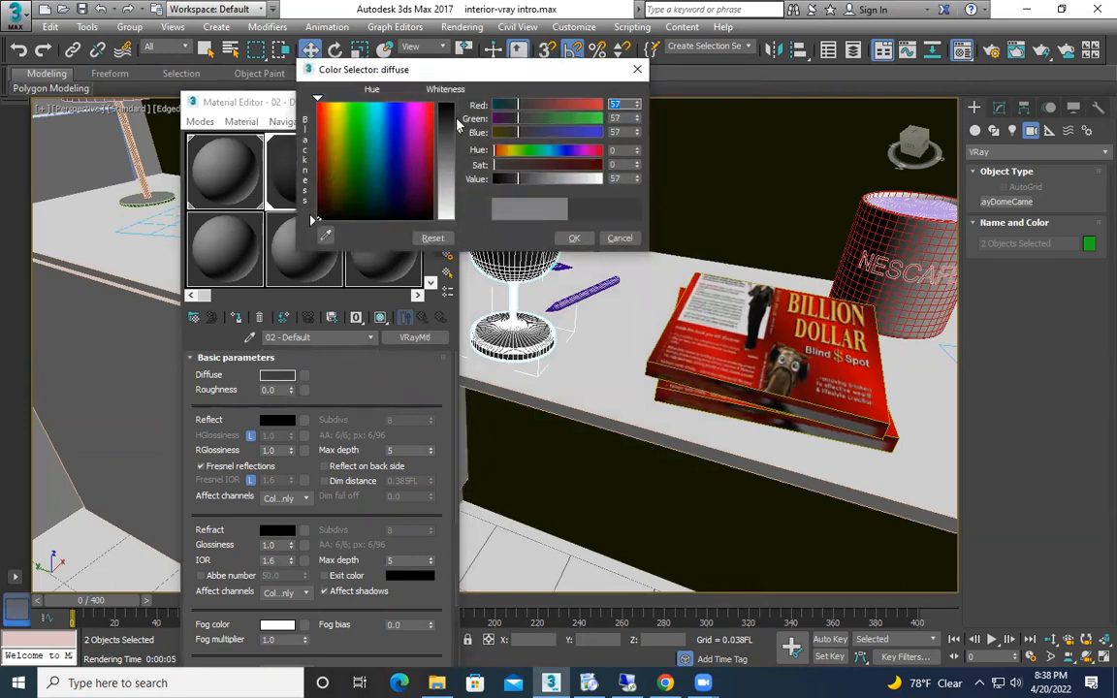
click(574, 237)
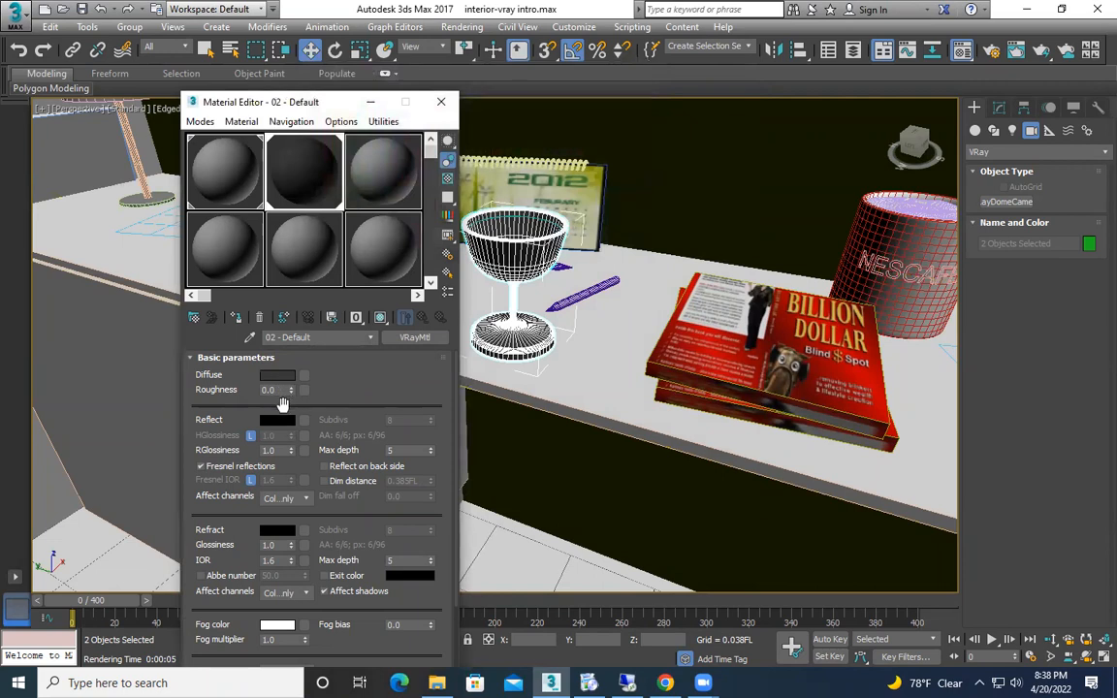
click(276, 421)
drag(459, 107, 460, 222)
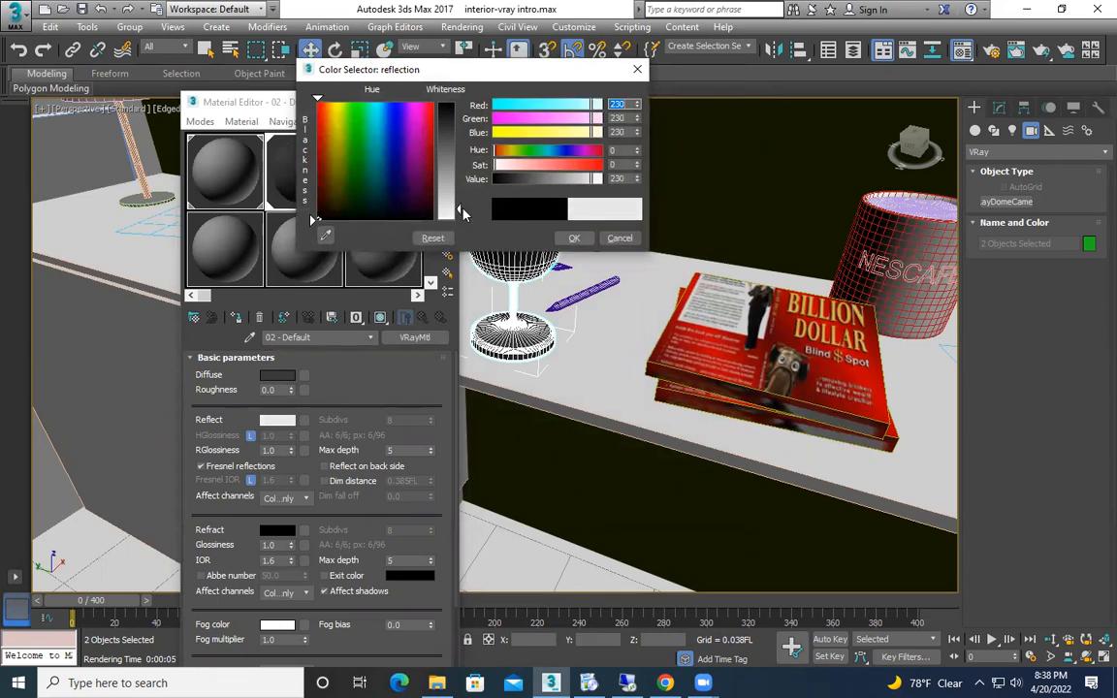
click(574, 237)
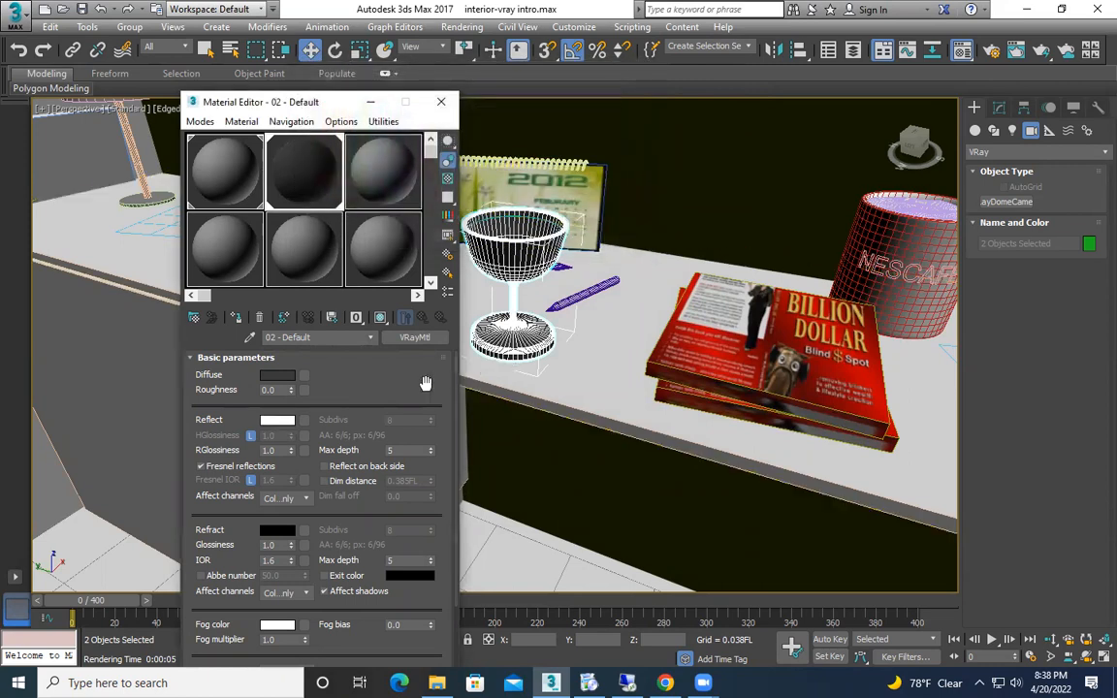
Step: Lower the material's reflection glossiness (RGlossiness) to 0.89
drag(386, 392, 385, 369)
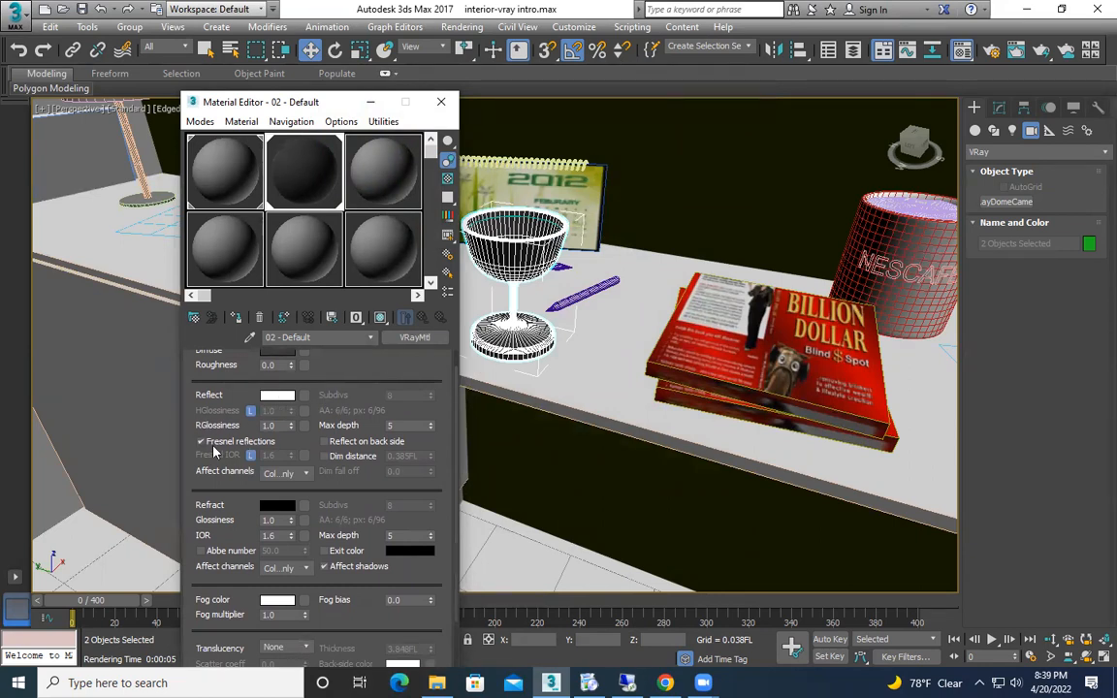
drag(291, 426, 291, 439)
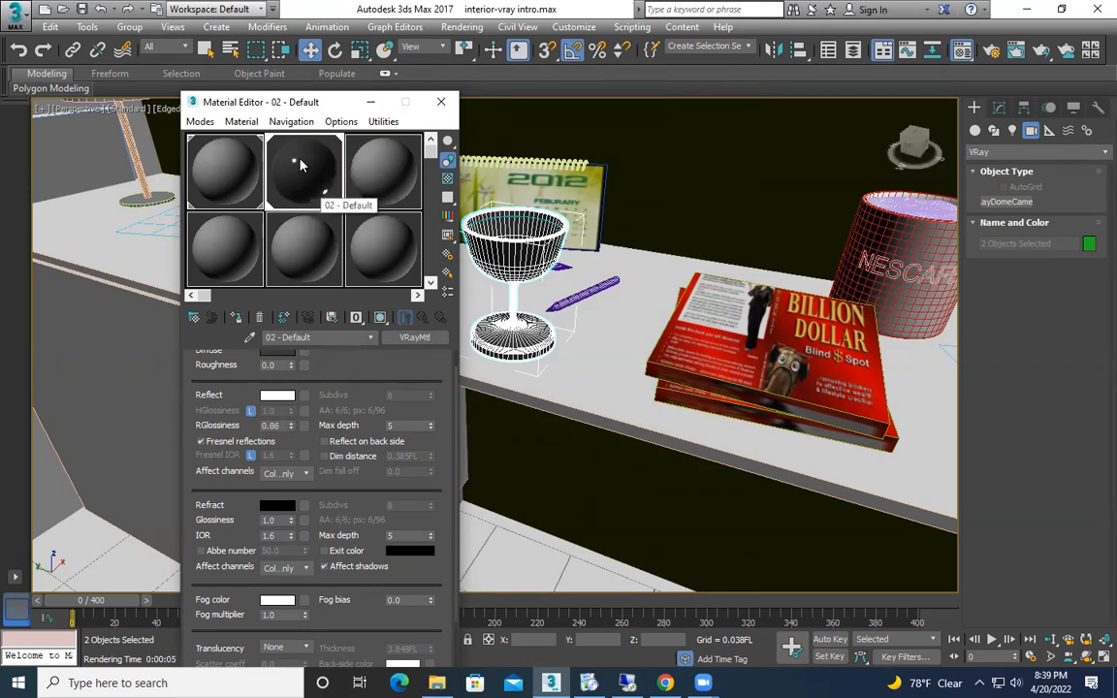
drag(291, 426, 291, 423)
drag(243, 491, 242, 472)
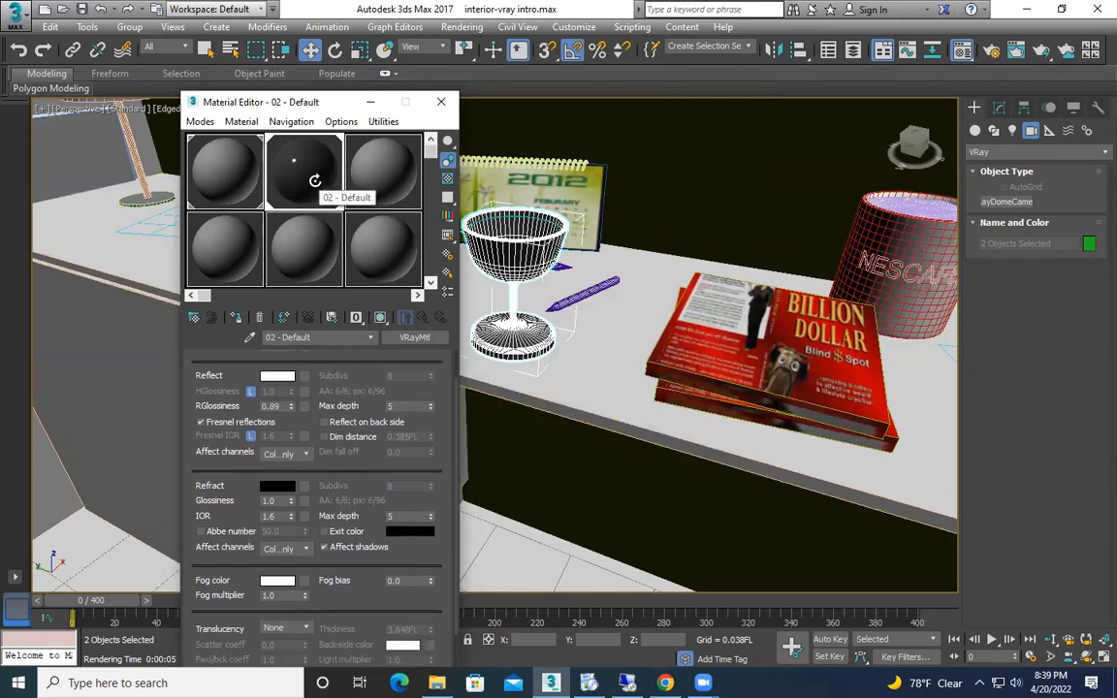
Step: Change the material's diffuse color to red with RGB 245, 57, 57
drag(242, 465, 242, 512)
click(278, 376)
drag(408, 171, 433, 107)
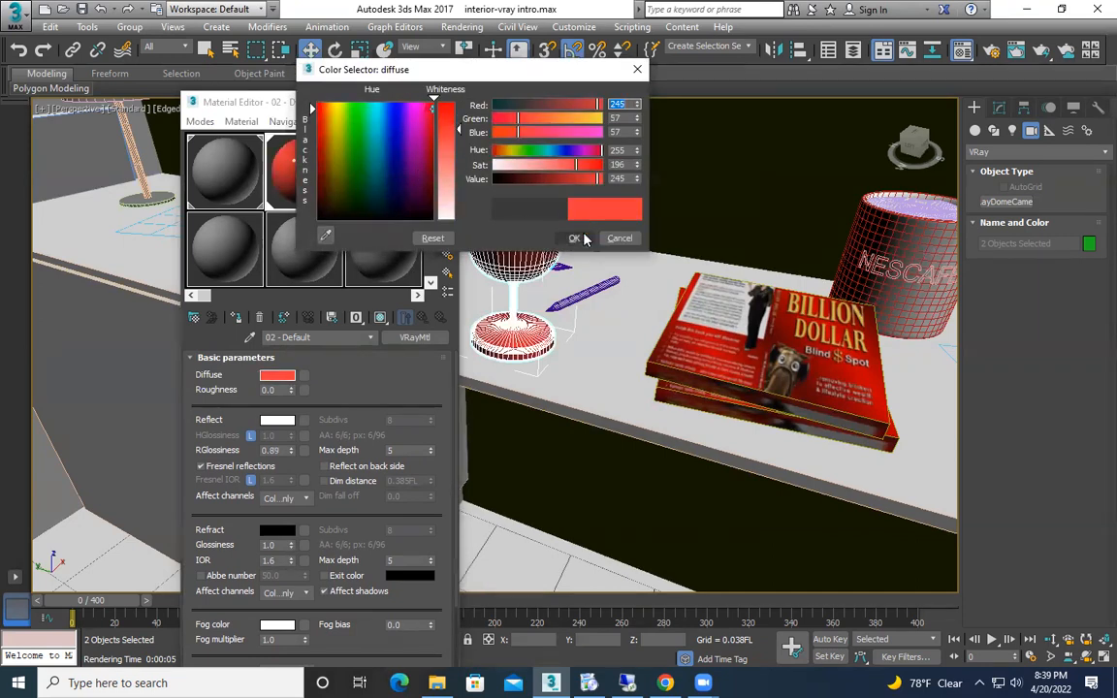
click(575, 238)
Step: Render the dome camera's view to check the red reflective material on the desk objects
key(shift+q)
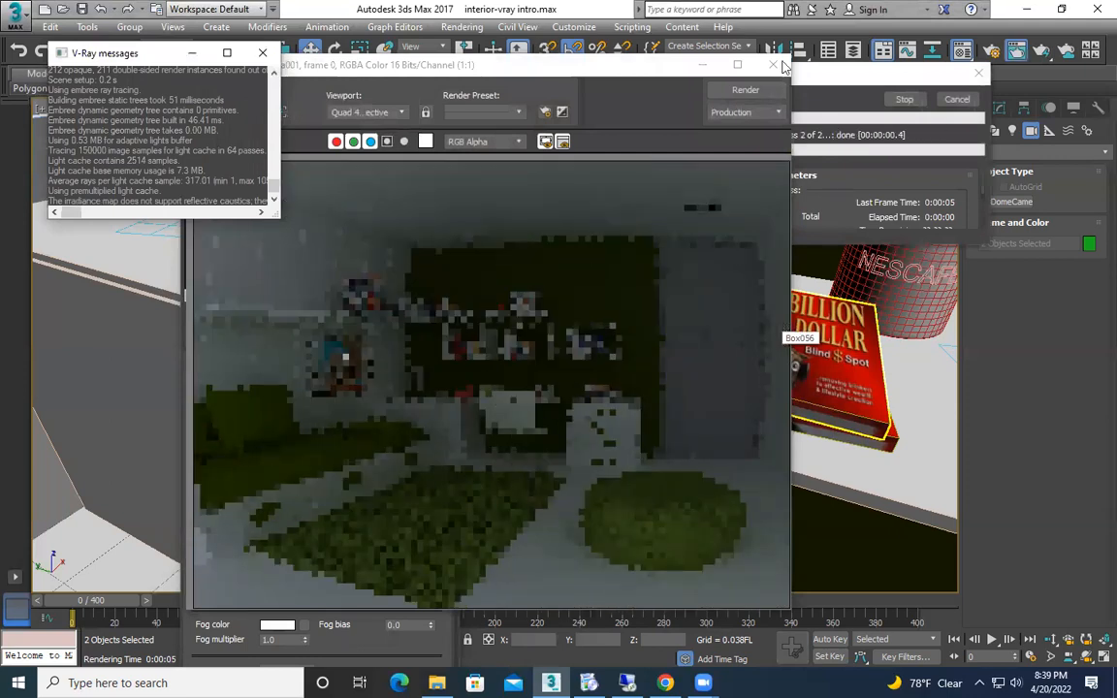
click(261, 53)
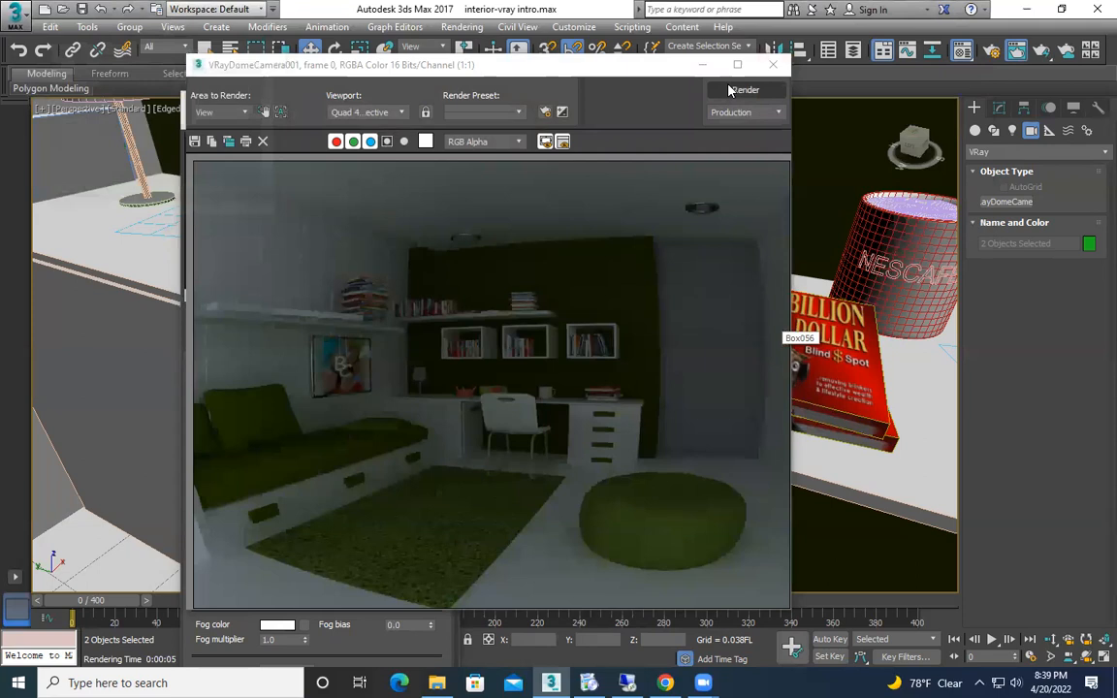
click(703, 65)
Step: Create a large teapot with a radius of about 0.139FL and 30 segments on the floor in front of the desk
click(976, 131)
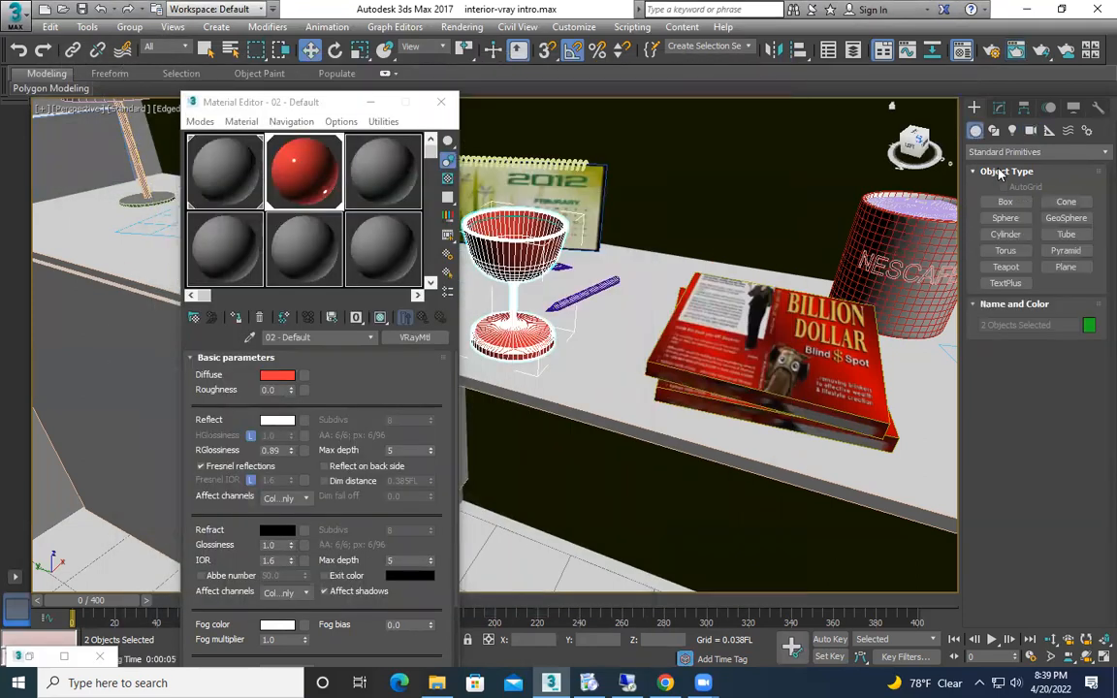
click(1006, 268)
click(440, 102)
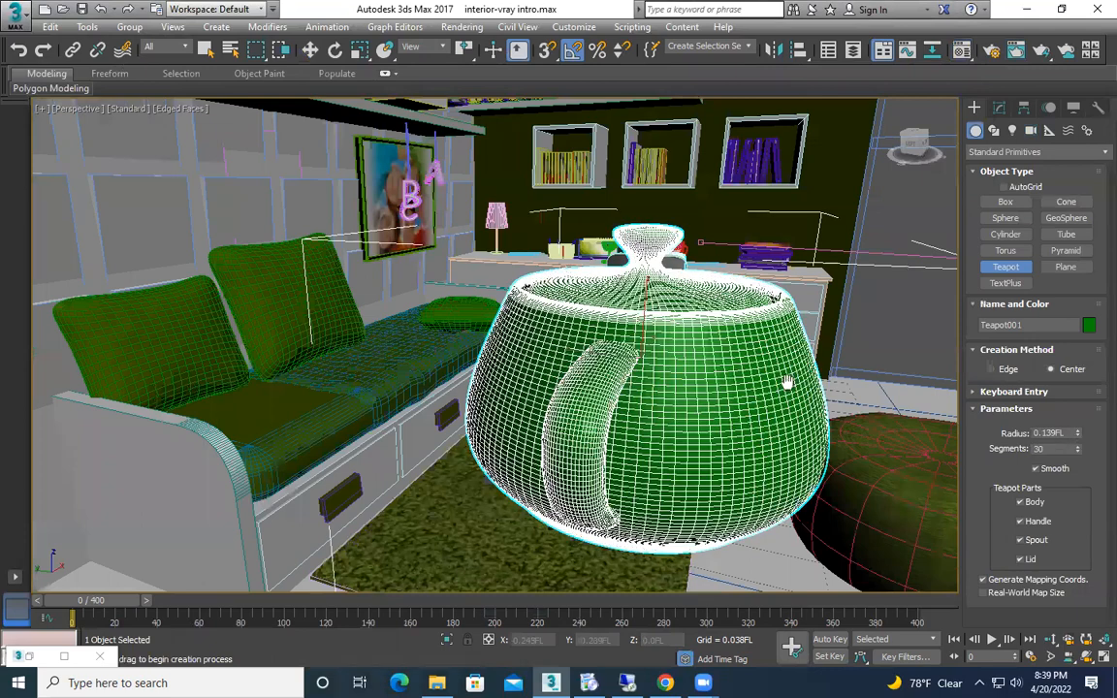
alt+middle_drag(716, 346, 679, 346)
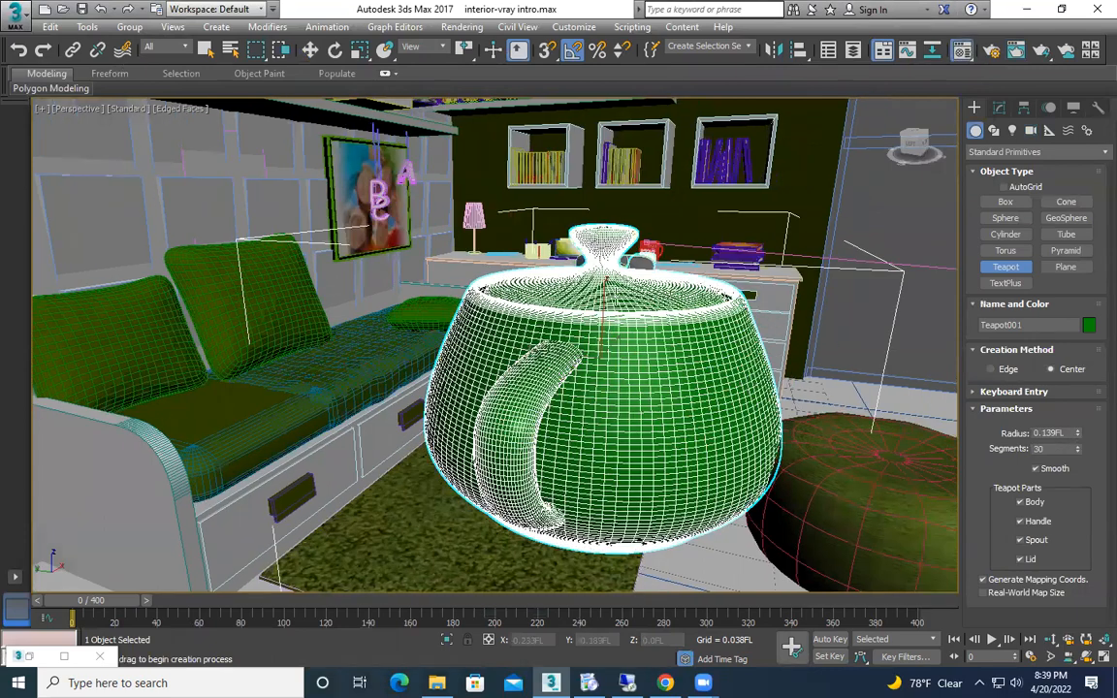
Step: Assign the red 02 - Default VRayMtl to the teapot and render the dome camera's view
key(m)
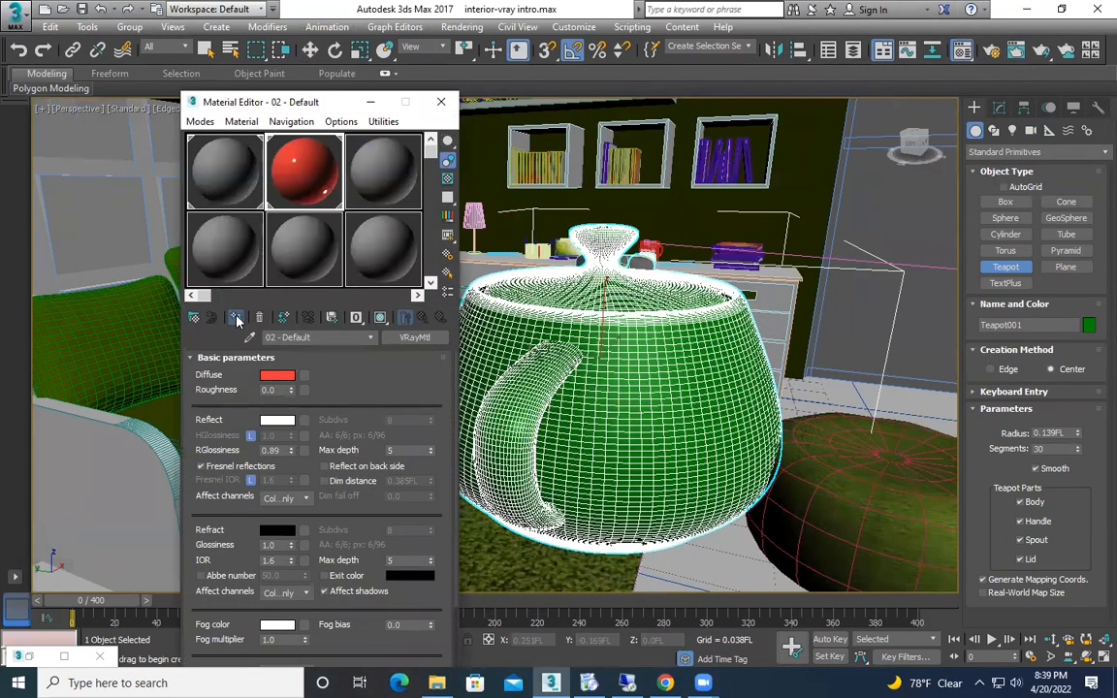
click(236, 318)
key(shift+q)
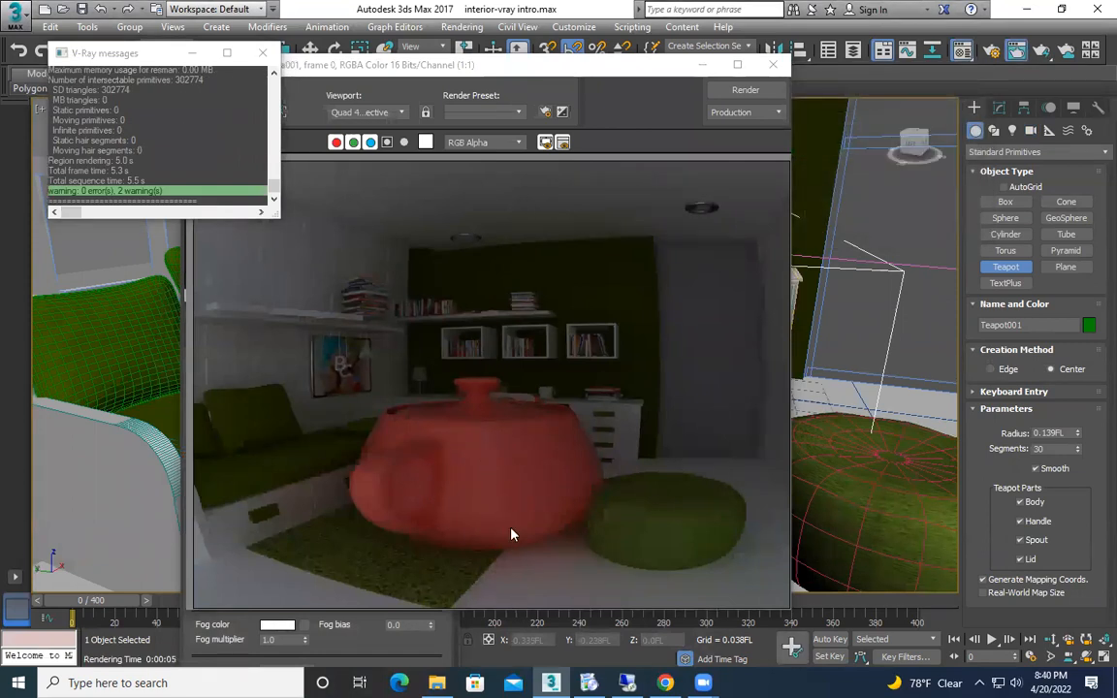
Step: Change the red VRayMtl's diffuse color to dark gray and set its RGlossiness to 0.9
click(773, 64)
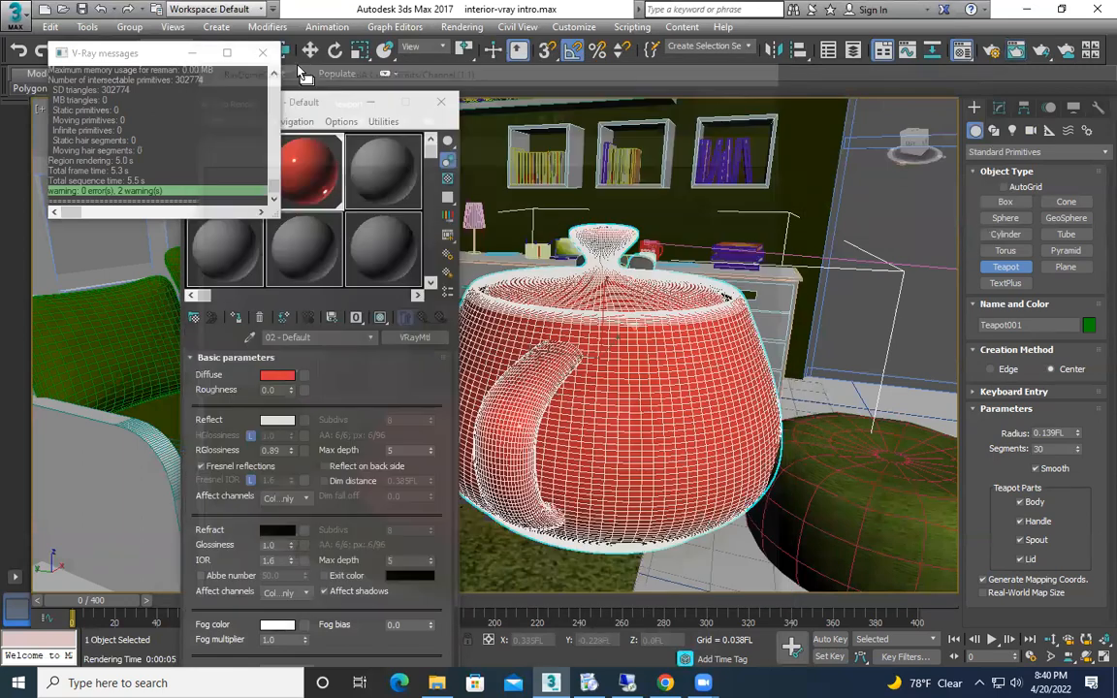
click(260, 55)
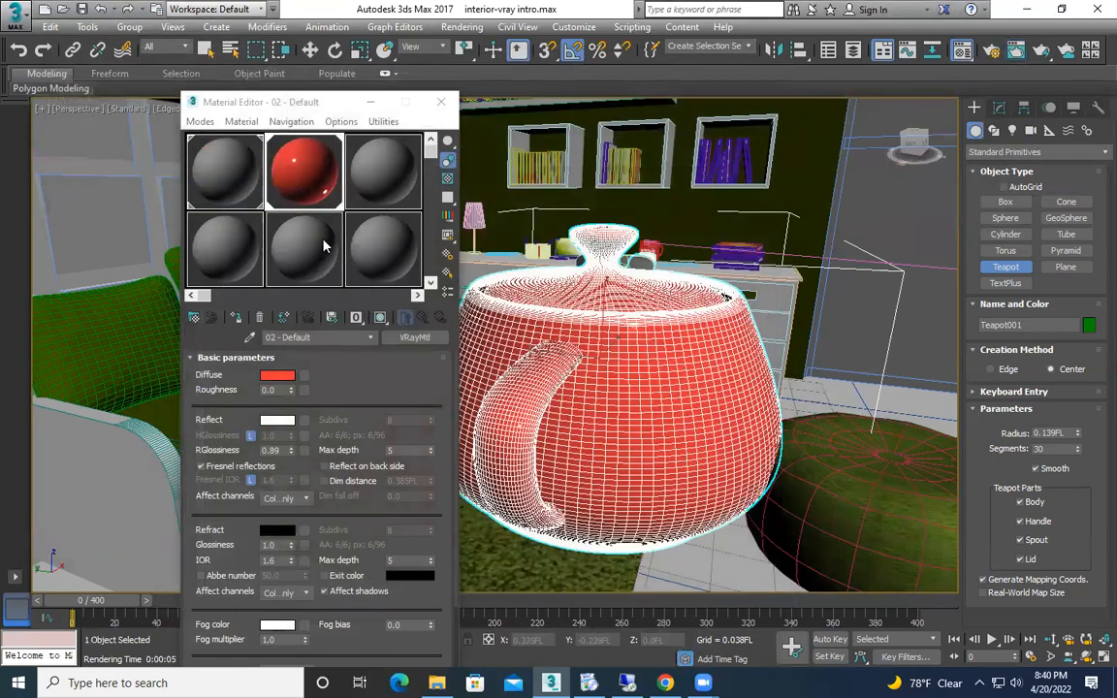
click(278, 375)
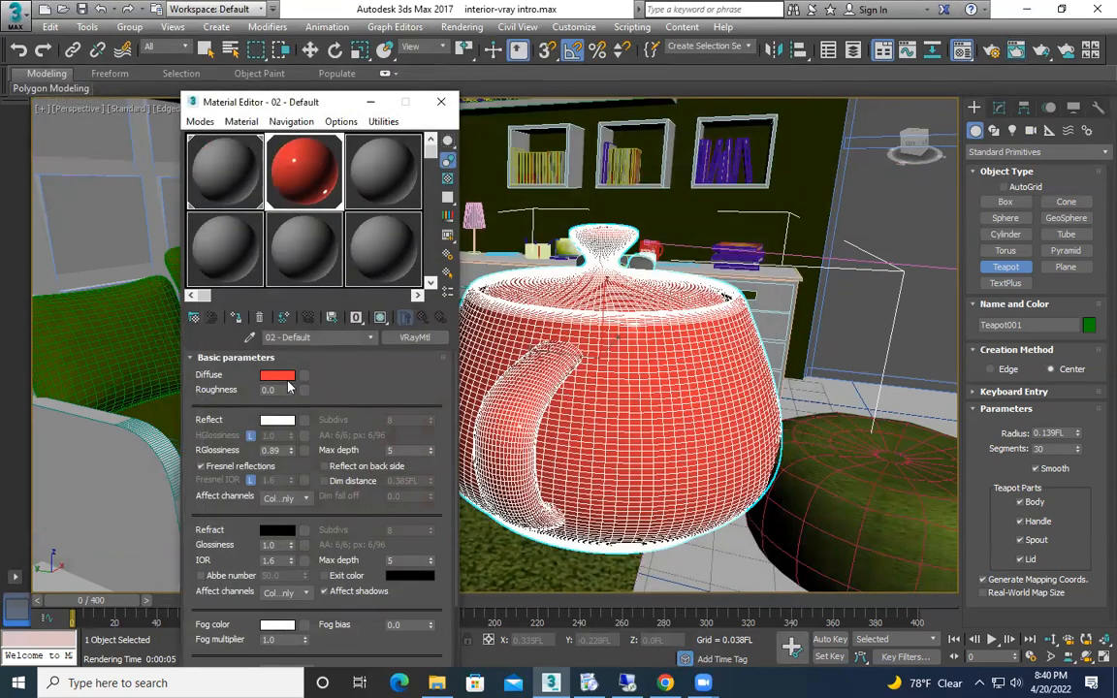
drag(316, 182, 314, 221)
click(574, 238)
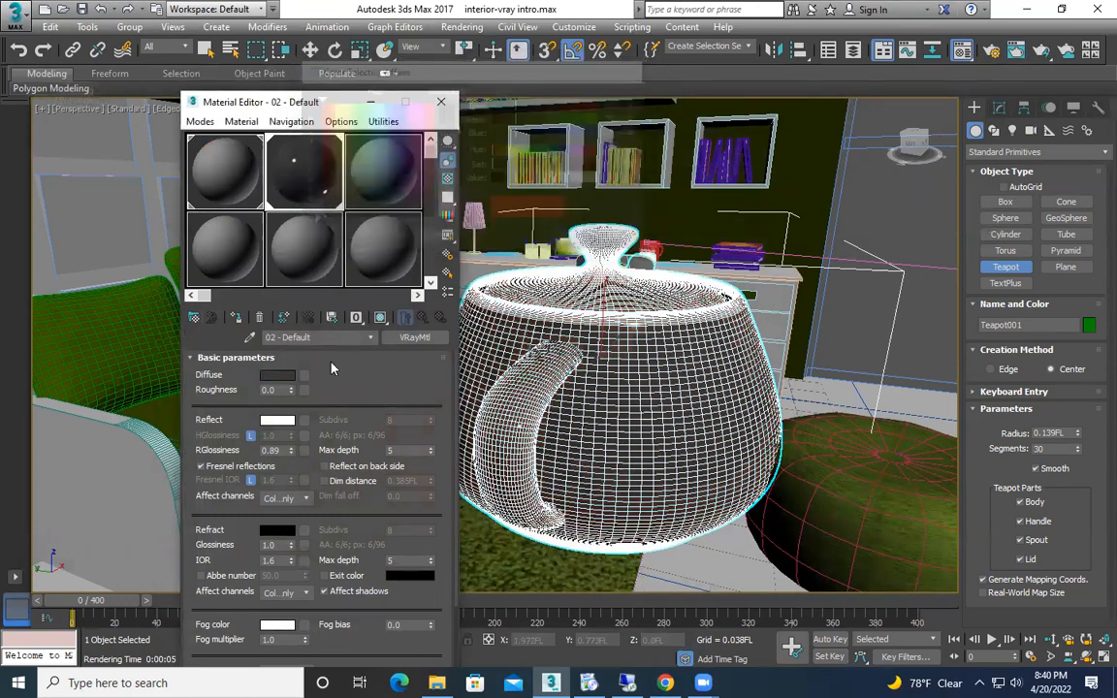
scroll(221, 458, down, 2)
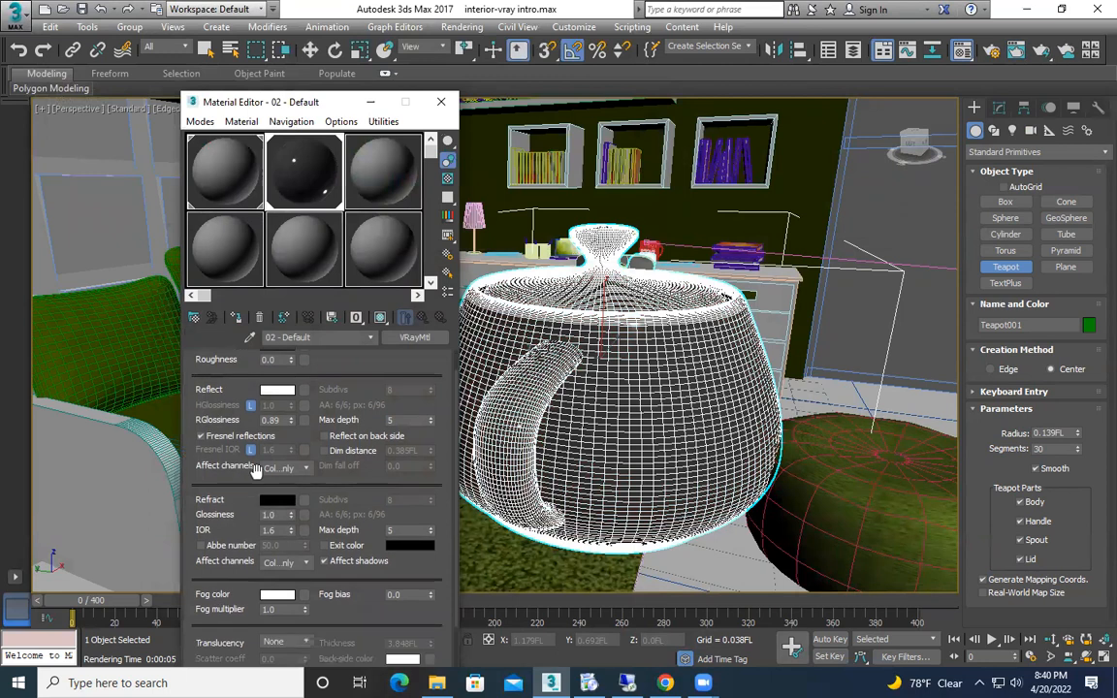
scroll(281, 383, up, 2)
scroll(366, 381, down, 2)
scroll(334, 389, up, 2)
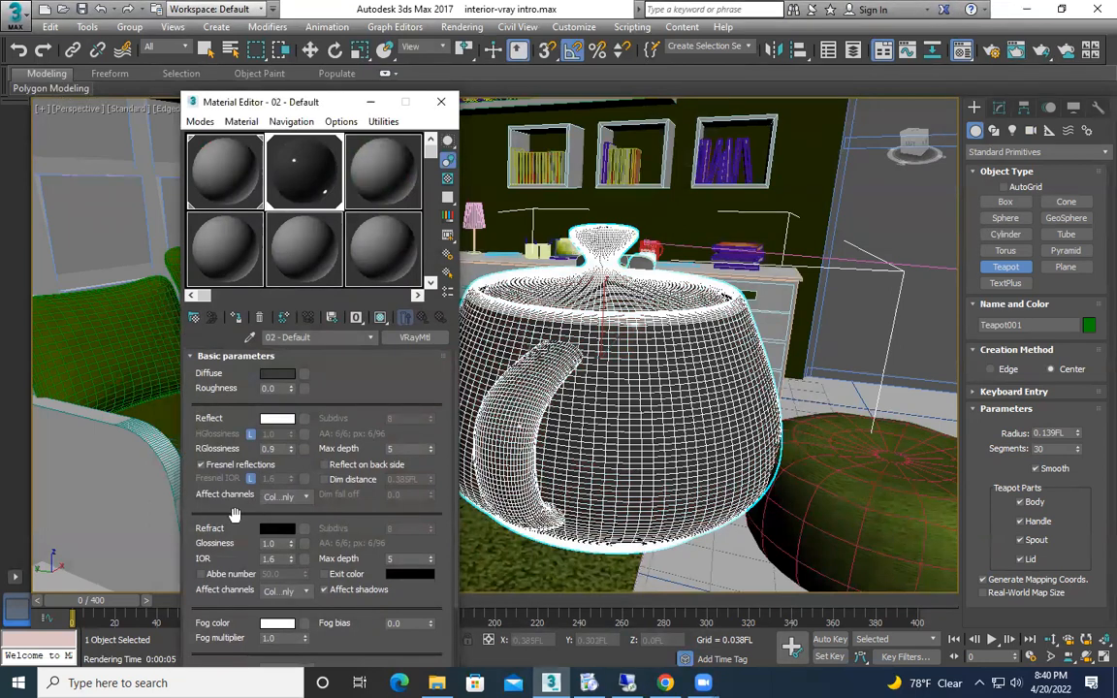
Step: Set the material's refraction color to white, RGB 255, 255, 255, and render the dome camera's view
scroll(212, 464, down, 1)
click(279, 497)
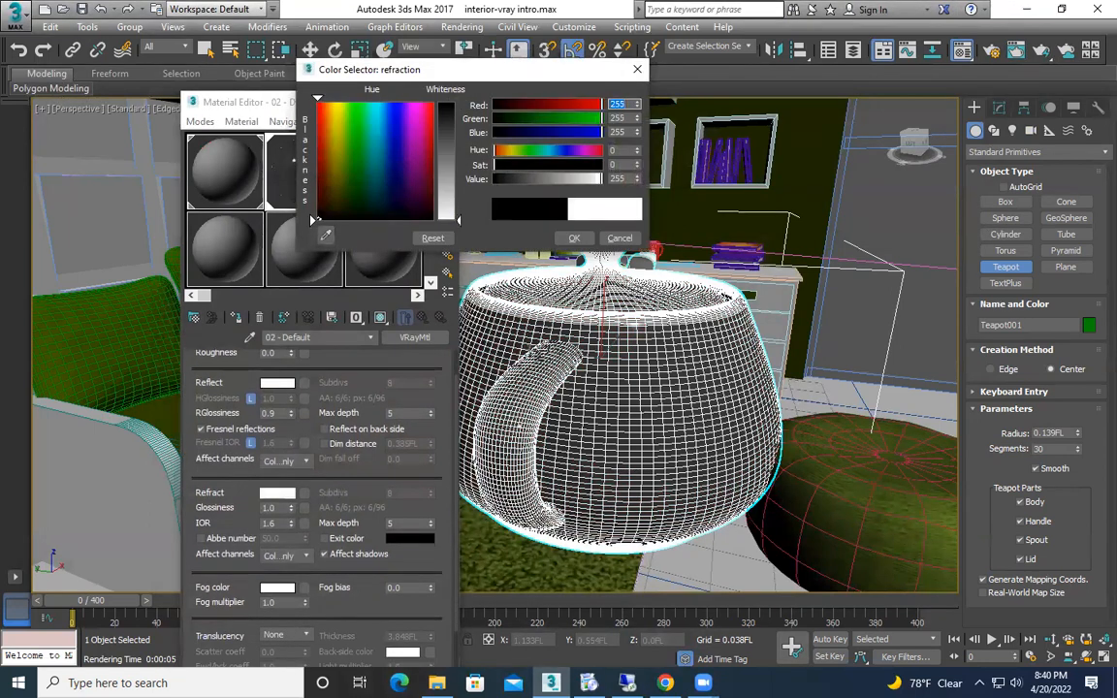
key(shift+q)
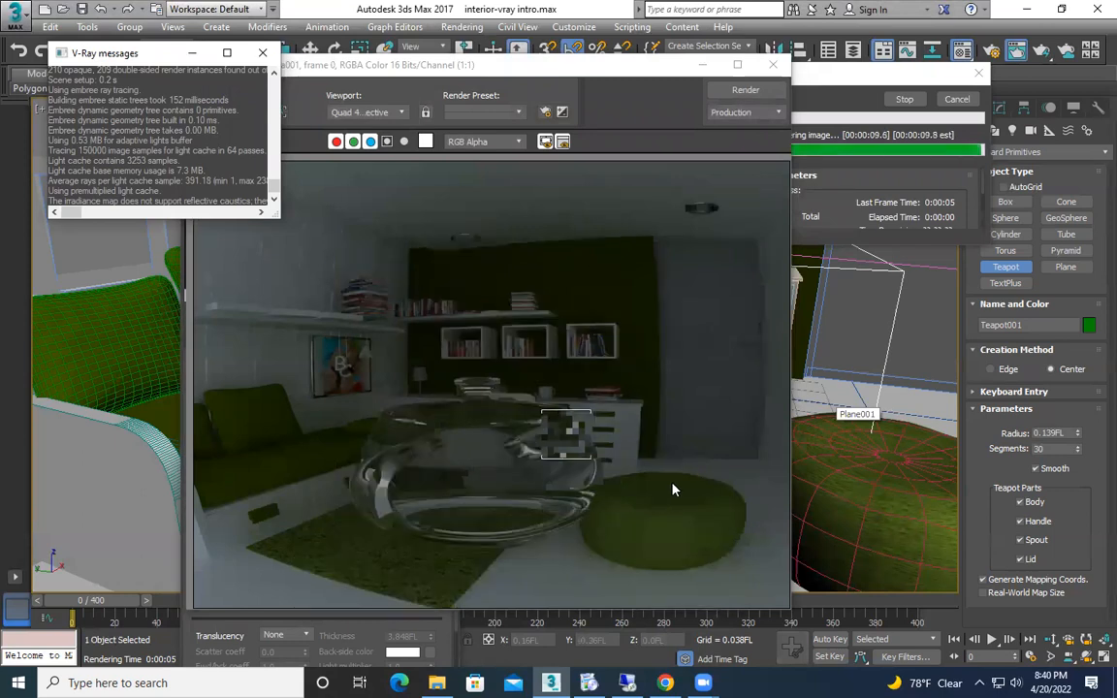
click(774, 66)
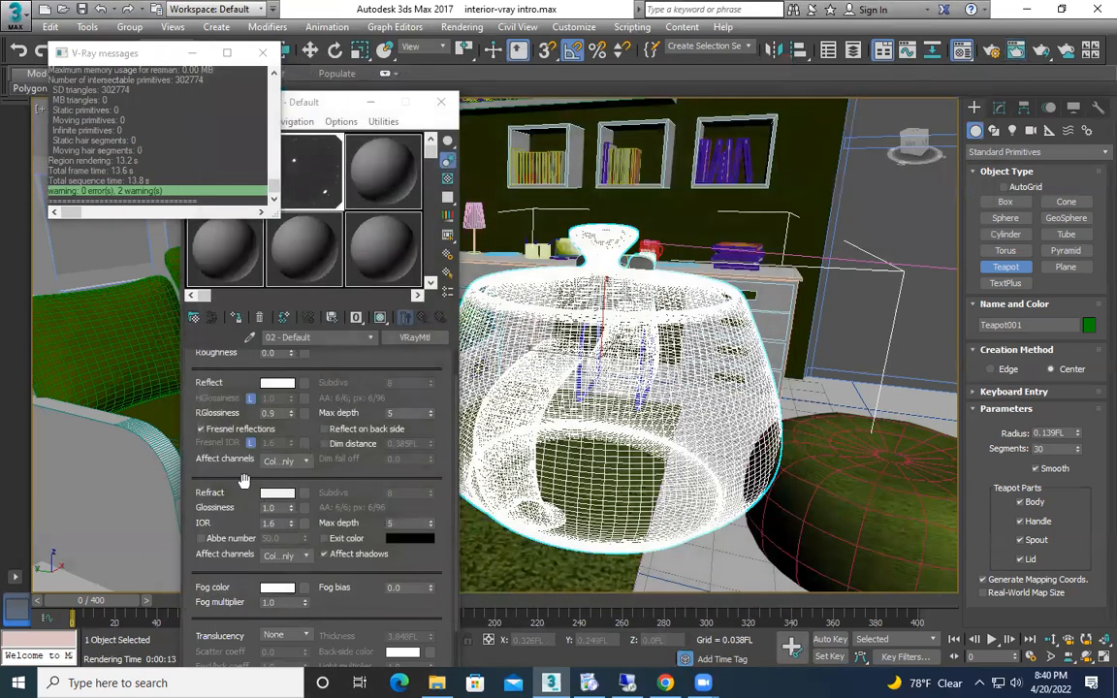
Step: Turn off the glass material's Fresnel reflections for a test render of the dome camera's view, and re-enable them
click(237, 429)
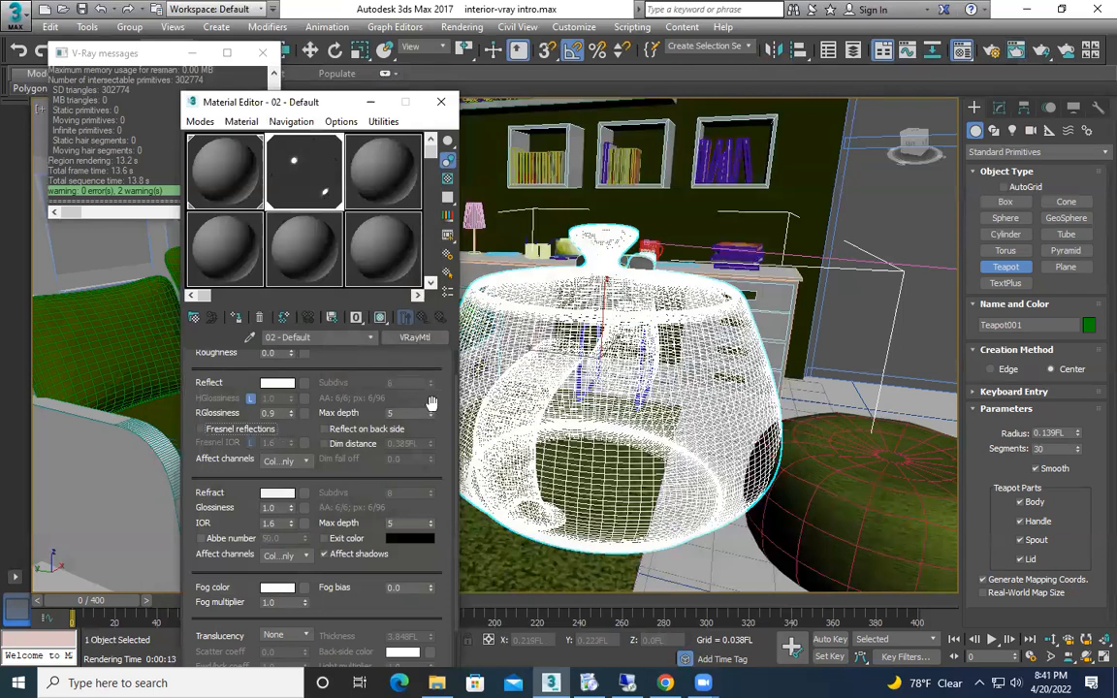
key(shift+q)
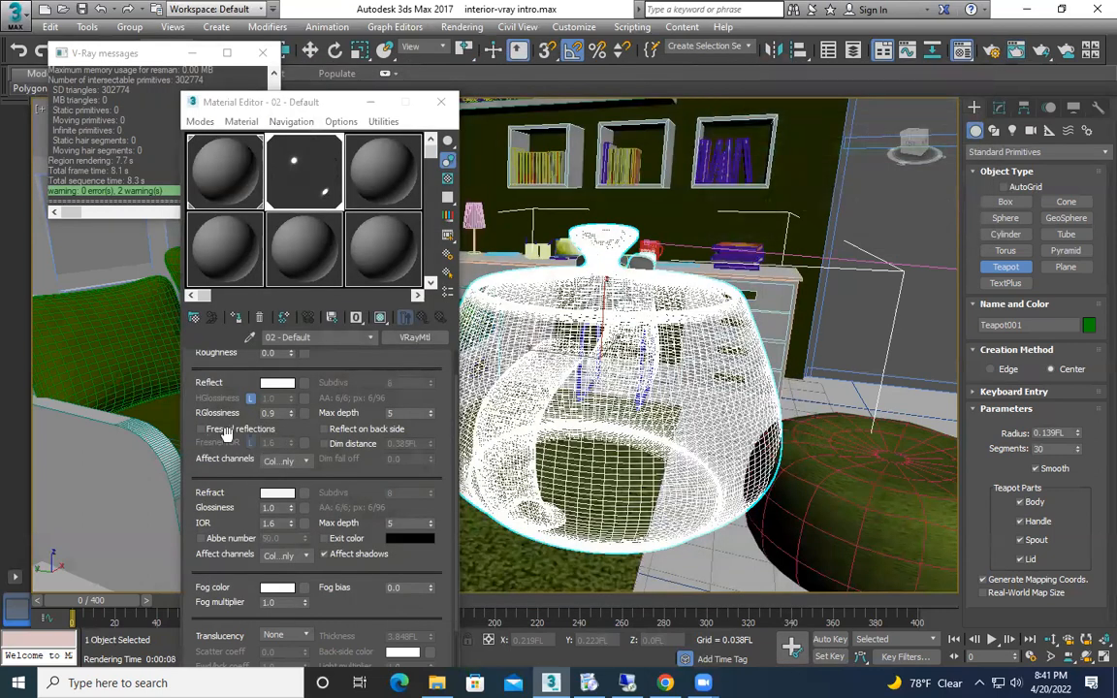
click(230, 433)
Step: Render the dome camera's view to check the glass teapot with Fresnel reflections enabled
scroll(237, 578, up, 2)
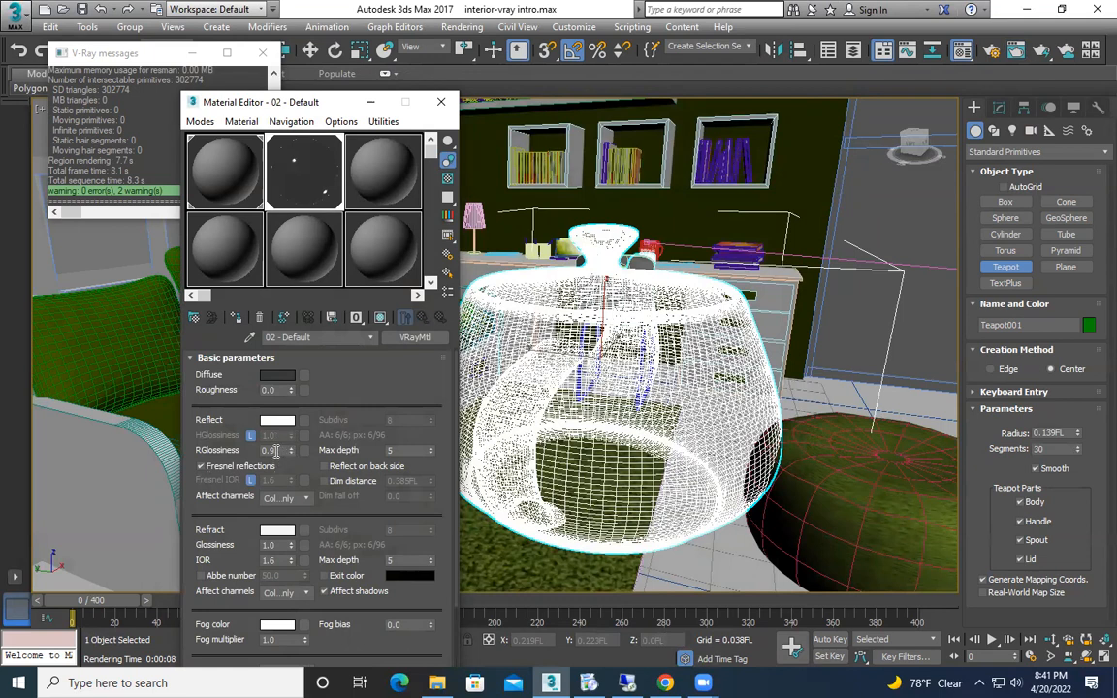
double_click(267, 451)
scroll(234, 478, down, 3)
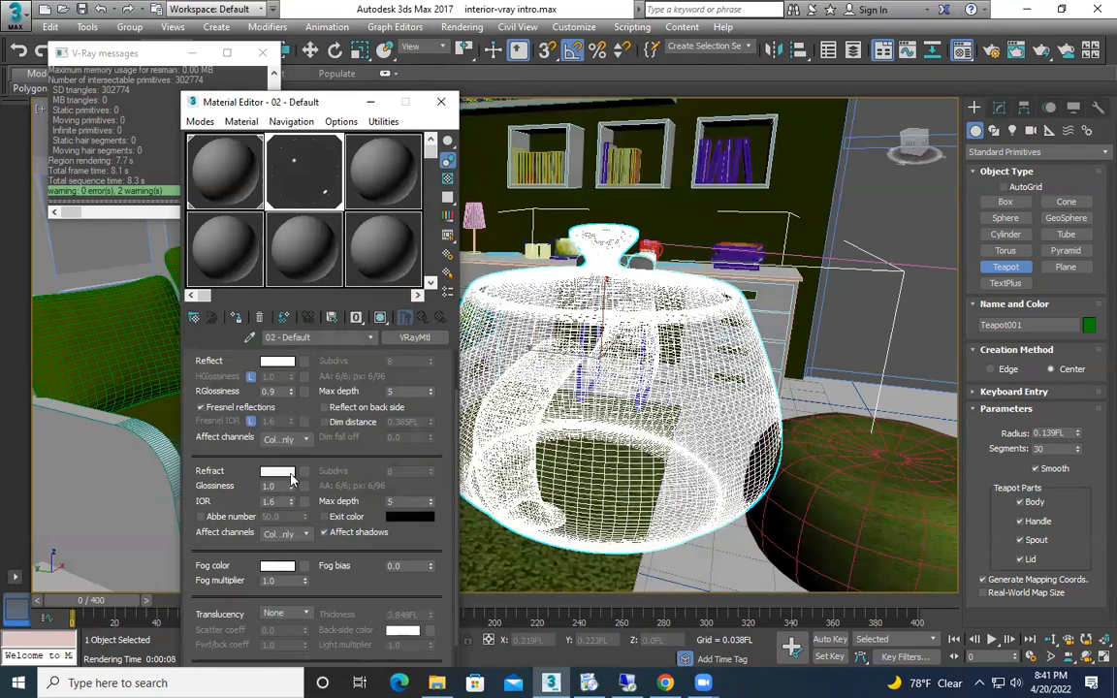
click(291, 489)
click(291, 485)
key(shift+q)
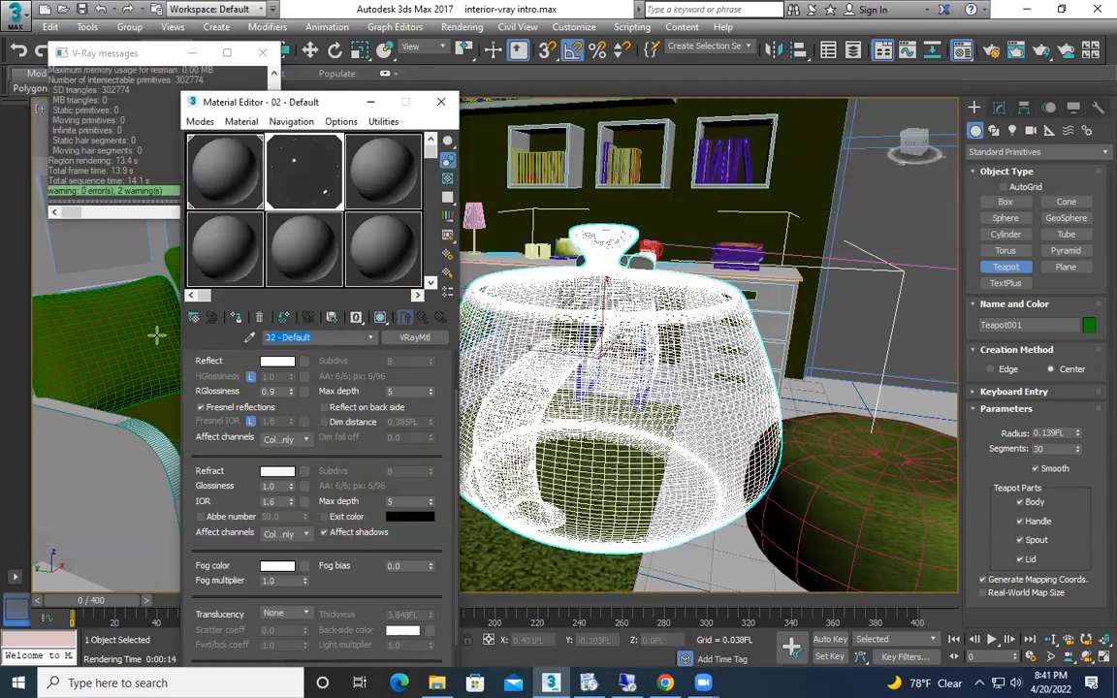
Step: Rename the glass material GLASAS and the unused third sample material STEEL
text(GLASAS)
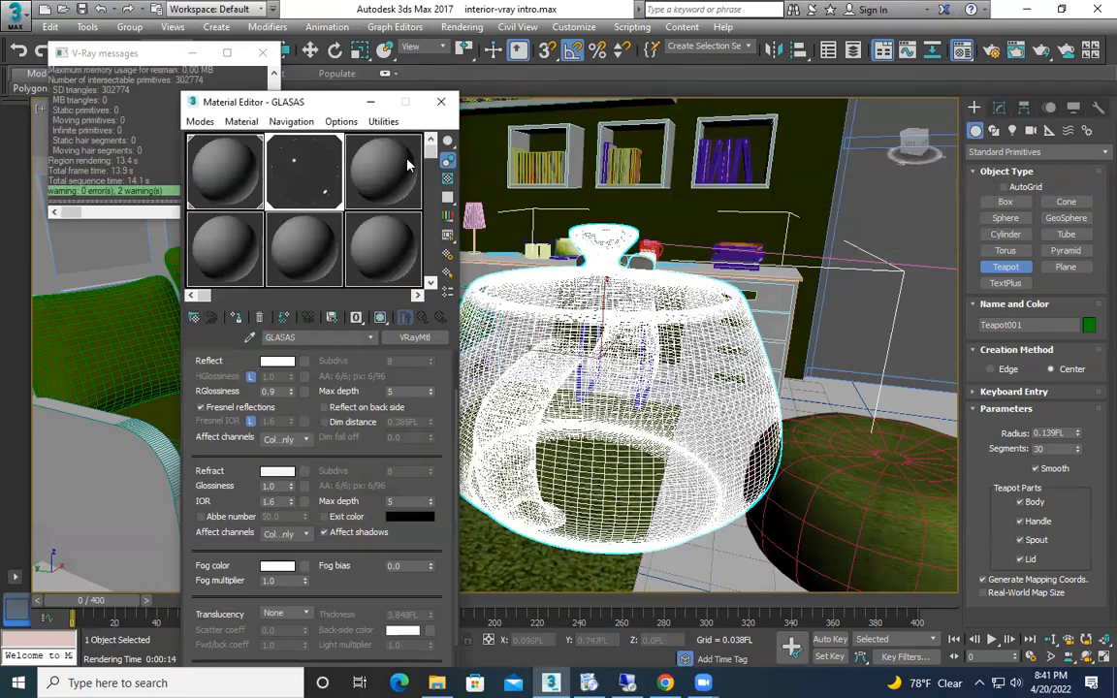
drag(348, 101, 231, 89)
click(266, 160)
drag(208, 326, 141, 326)
text(STEEL)
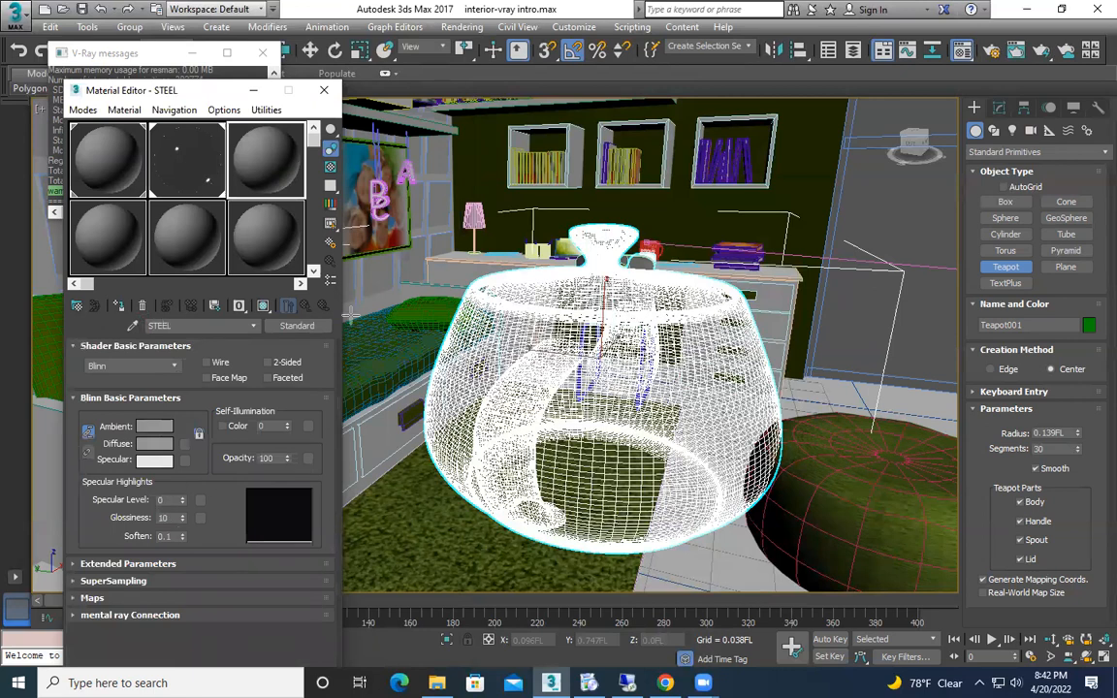
Step: Make STEEL a VRayMtl applied to the teapot, with a dark diffuse color of RGB 32, 32, 32
click(297, 326)
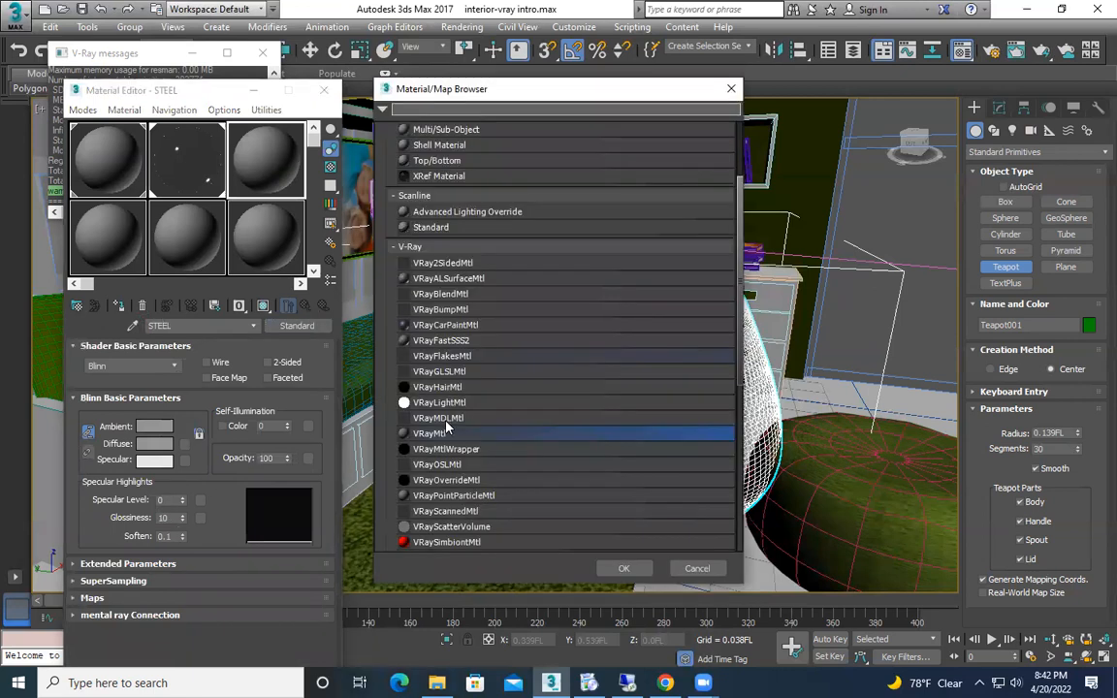
double_click(441, 437)
click(160, 363)
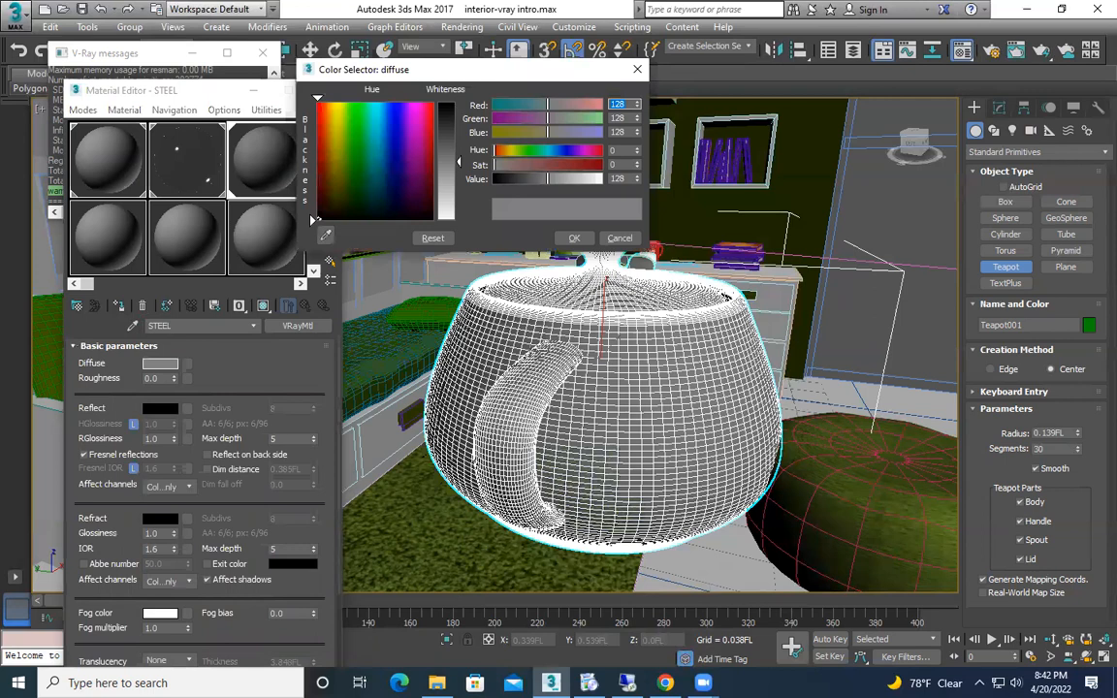
click(454, 118)
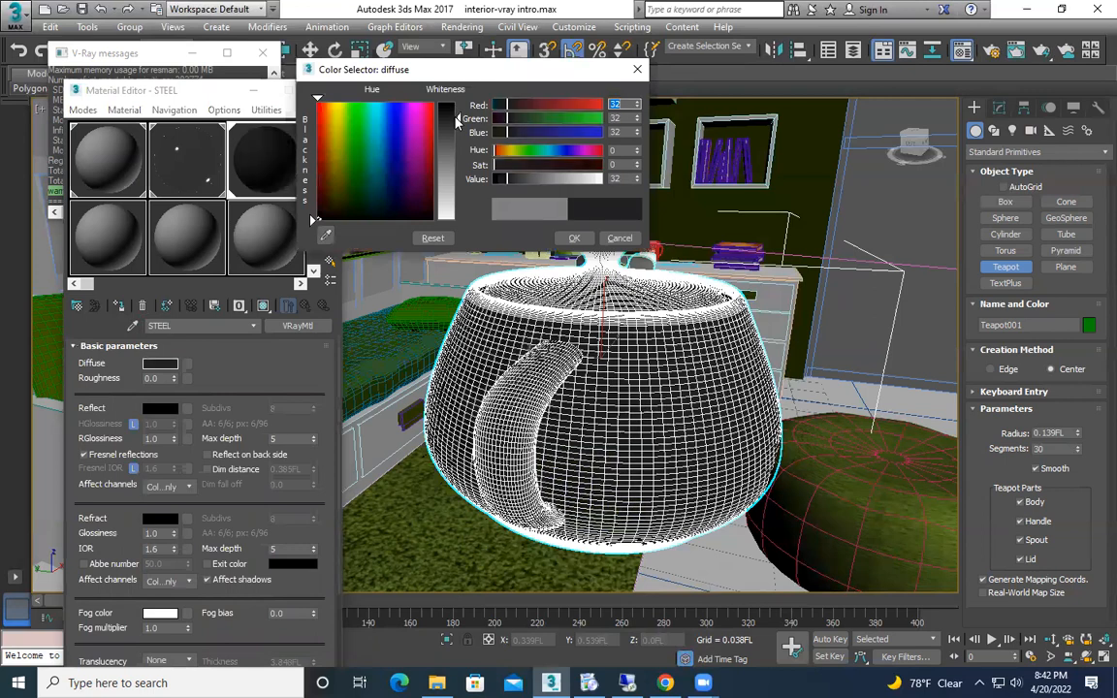
click(574, 238)
Step: Set the STEEL material's reflection color to near white, RGB 245, 245, 245
click(160, 409)
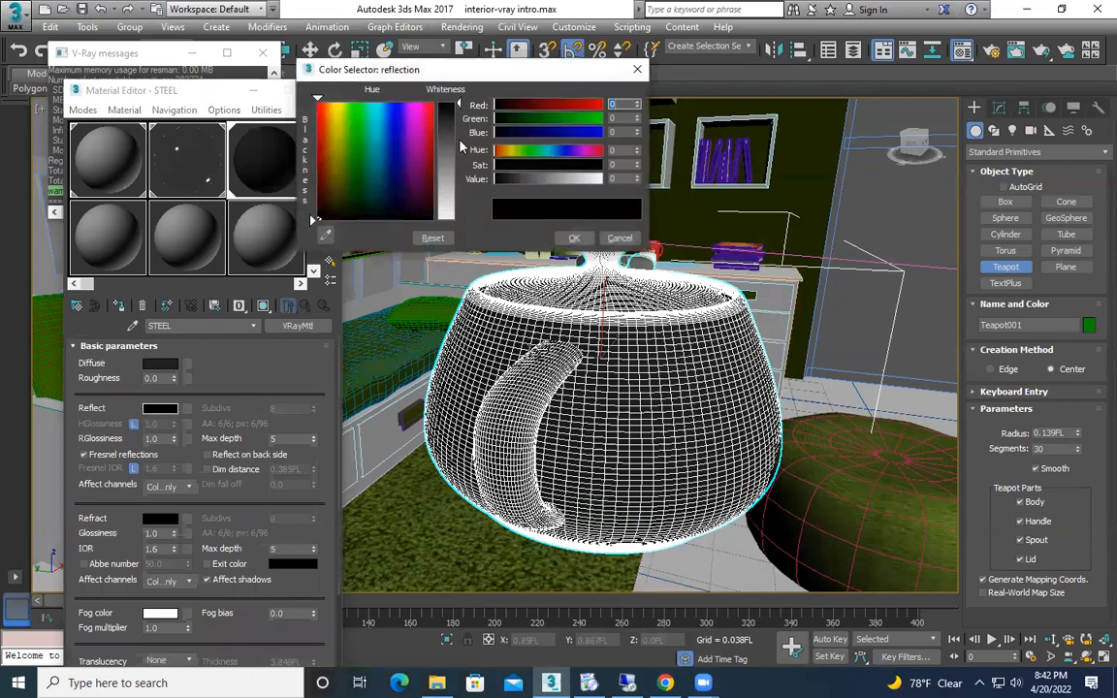
click(458, 147)
click(458, 160)
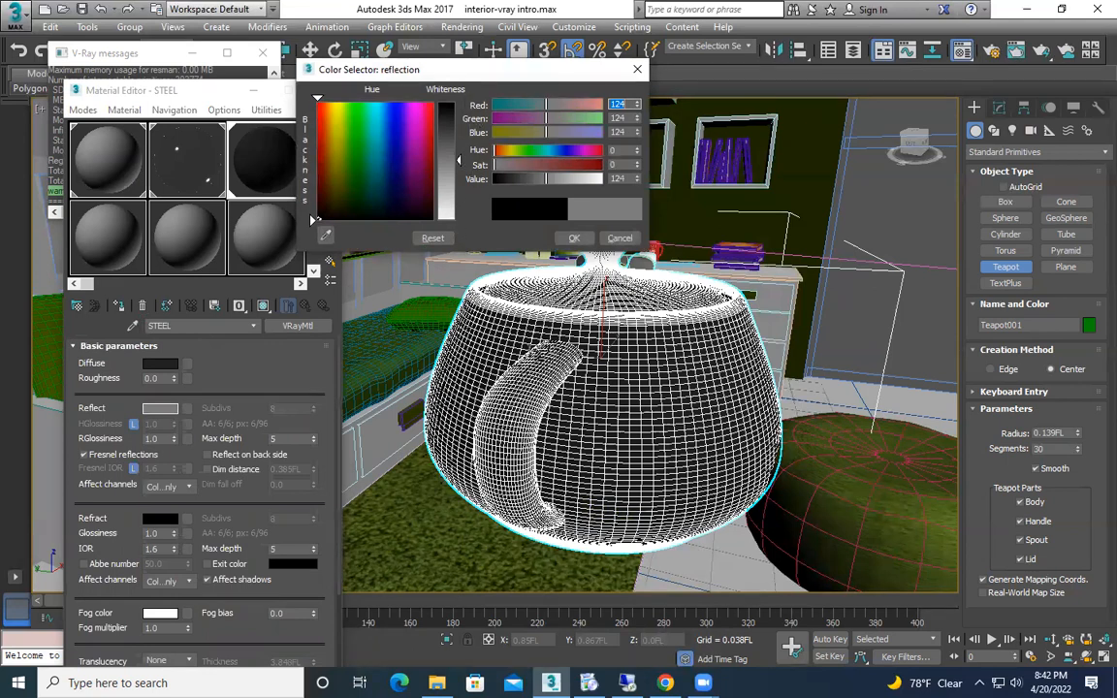
click(447, 191)
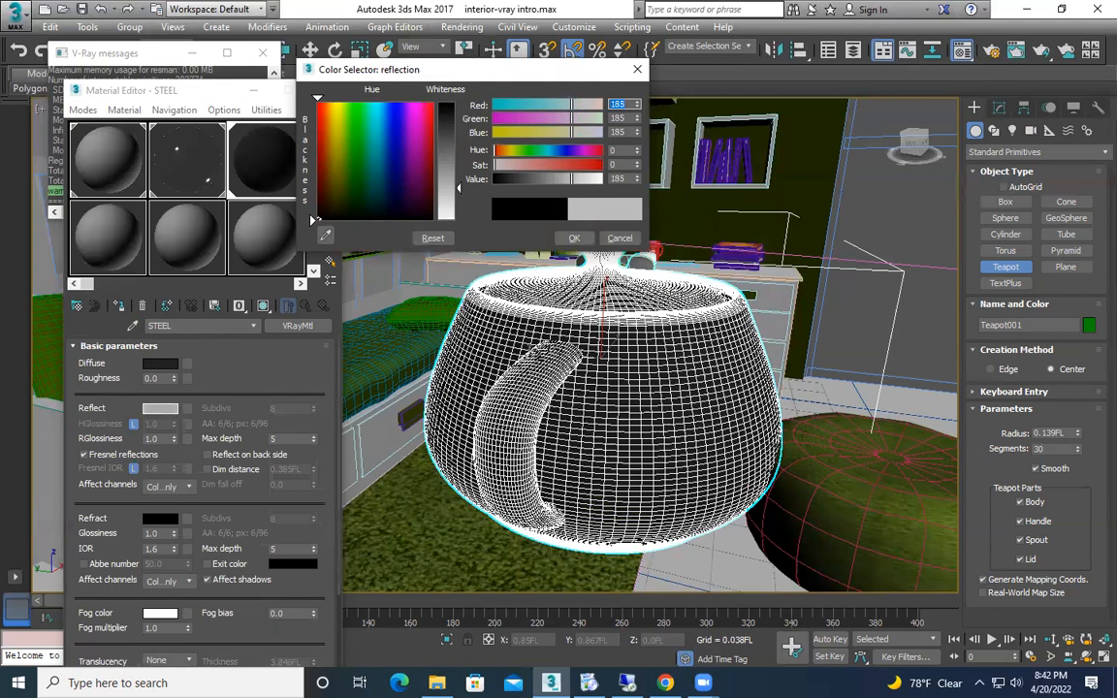
click(447, 216)
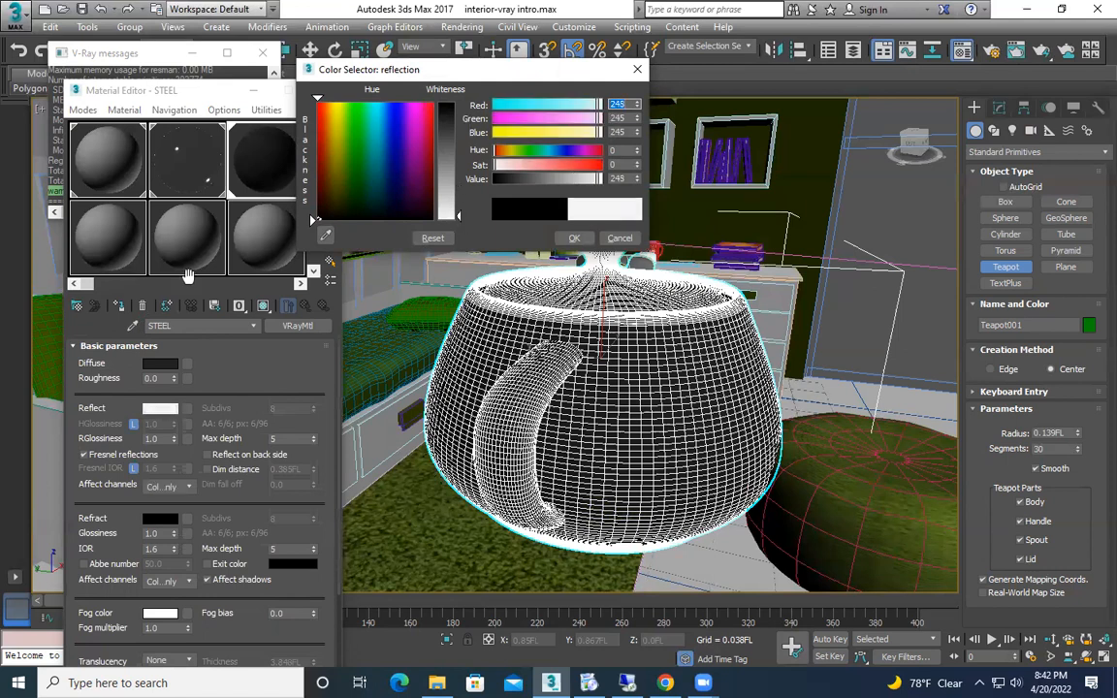
click(575, 240)
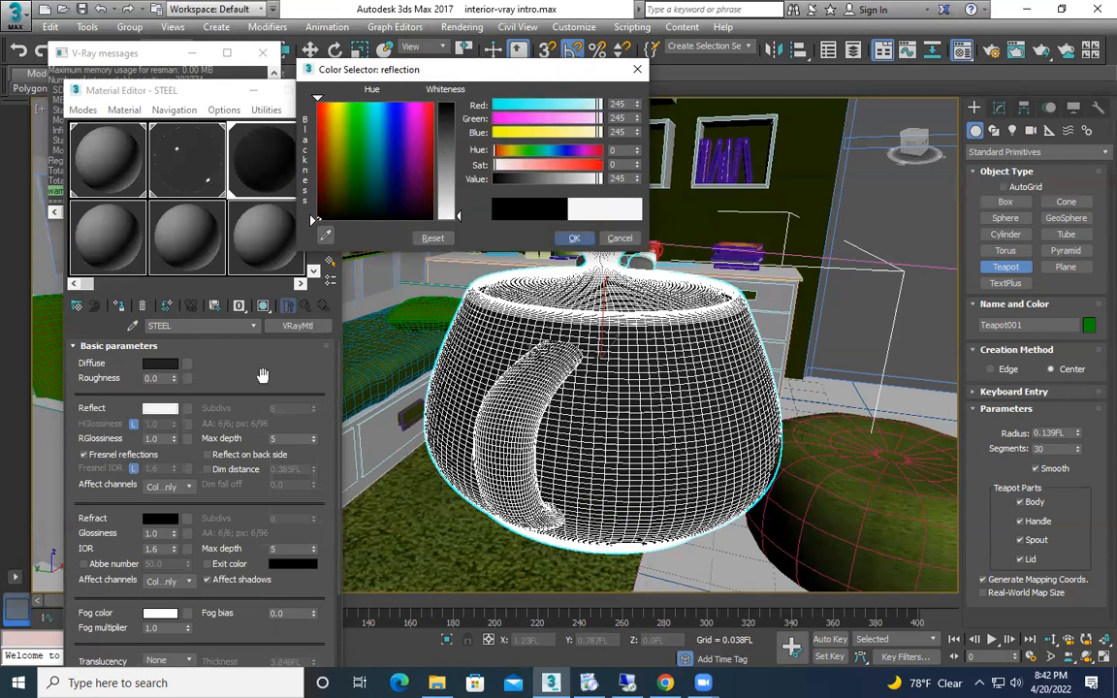
Step: Lower STEEL's RGlossiness to 0.85 and render the dome camera's view
click(174, 442)
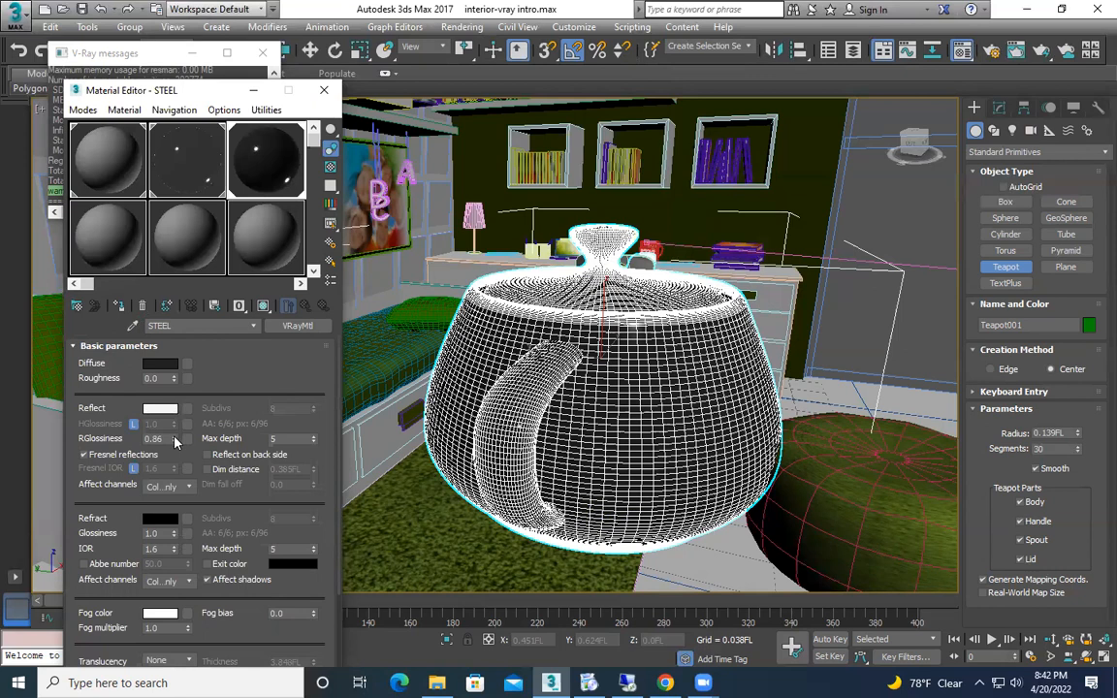
click(176, 440)
click(175, 443)
key(shift+q)
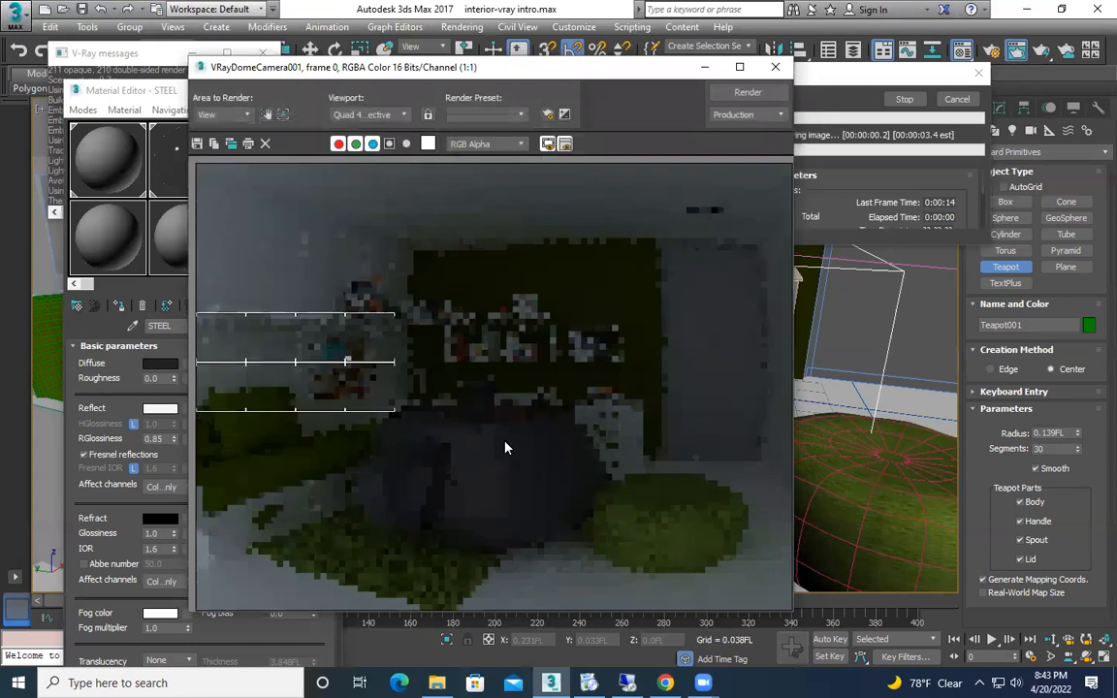
click(775, 67)
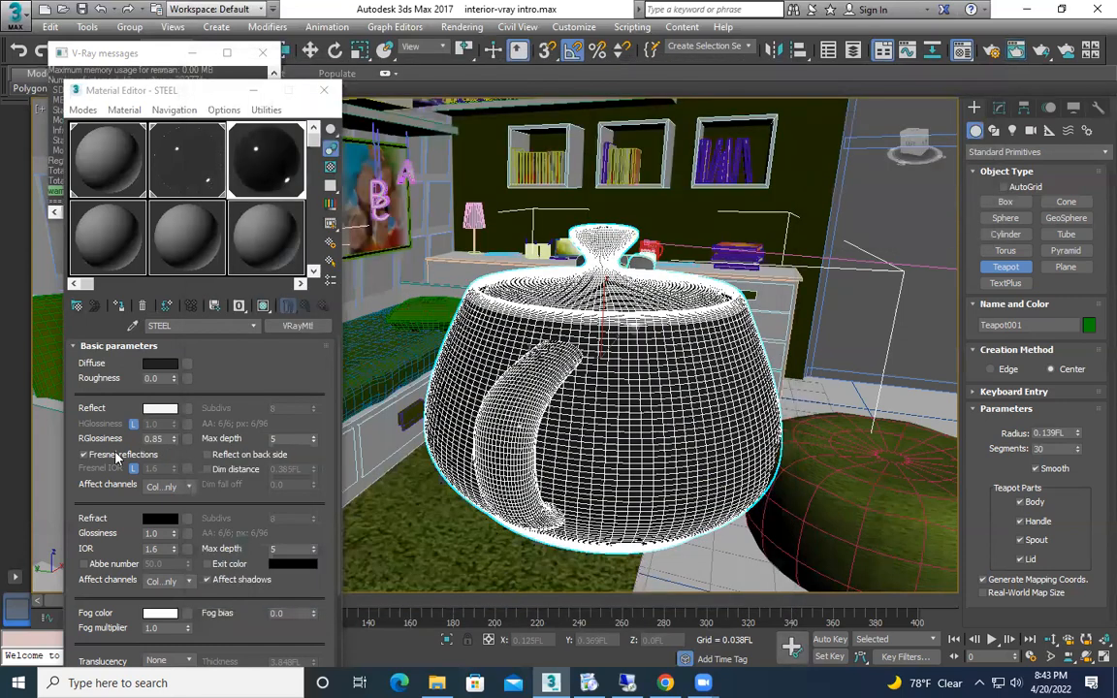
Step: Turn off Fresnel reflections on the STEEL material and render the dome camera's view to check the metal teapot
click(86, 454)
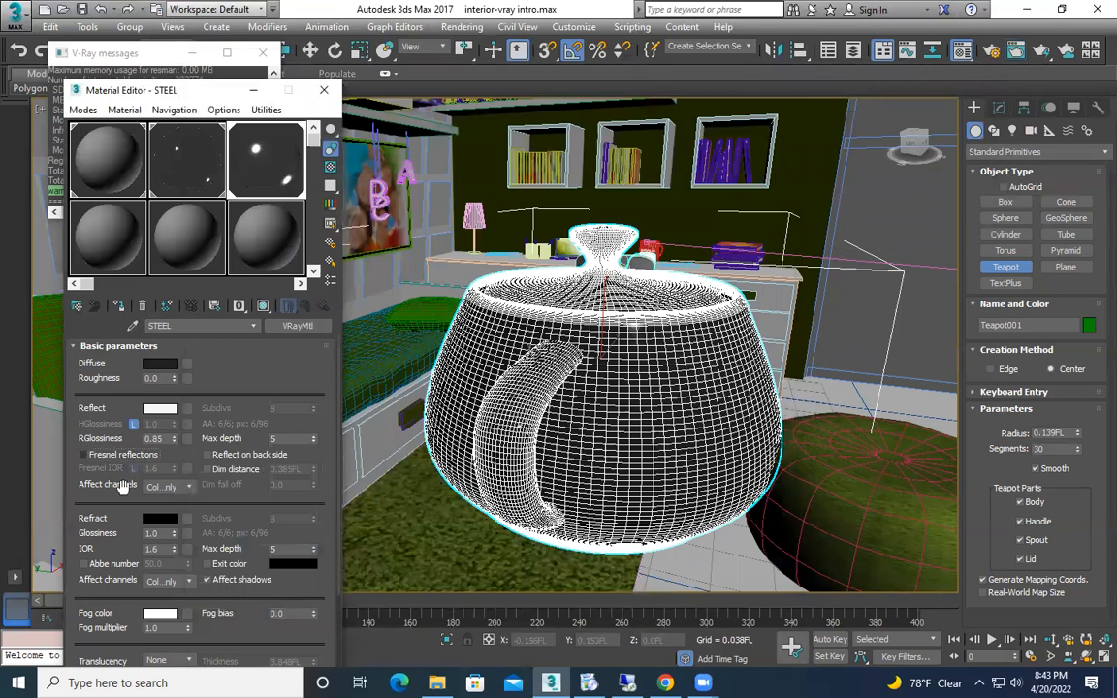
key(ctrl+z)
scroll(158, 506, down, 1)
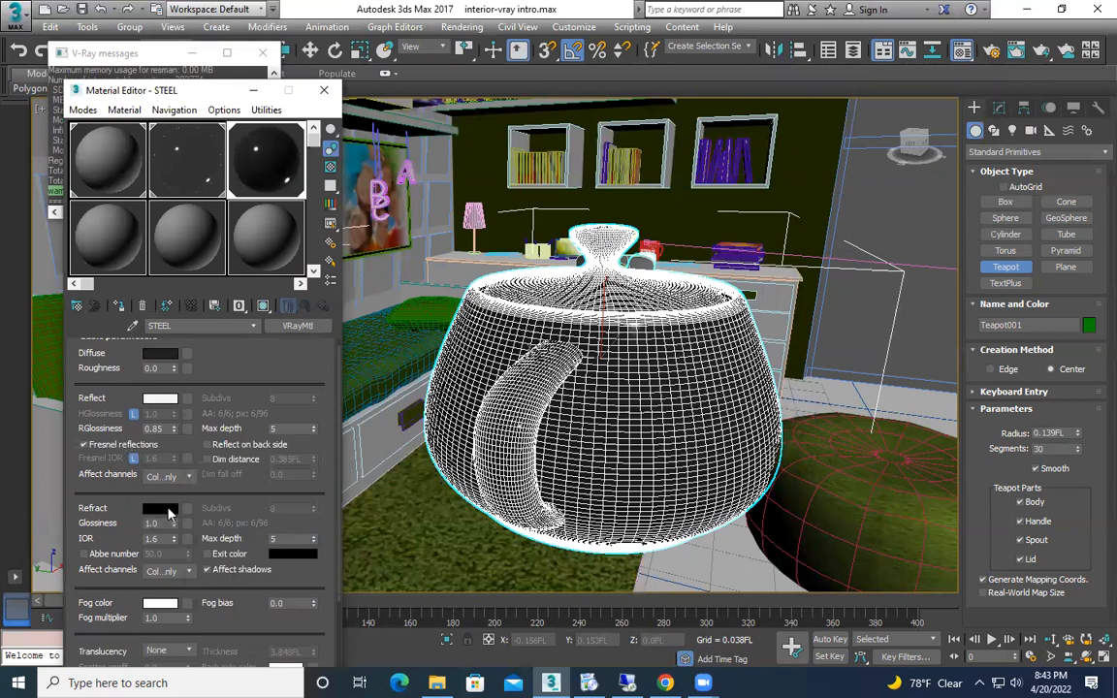
click(83, 445)
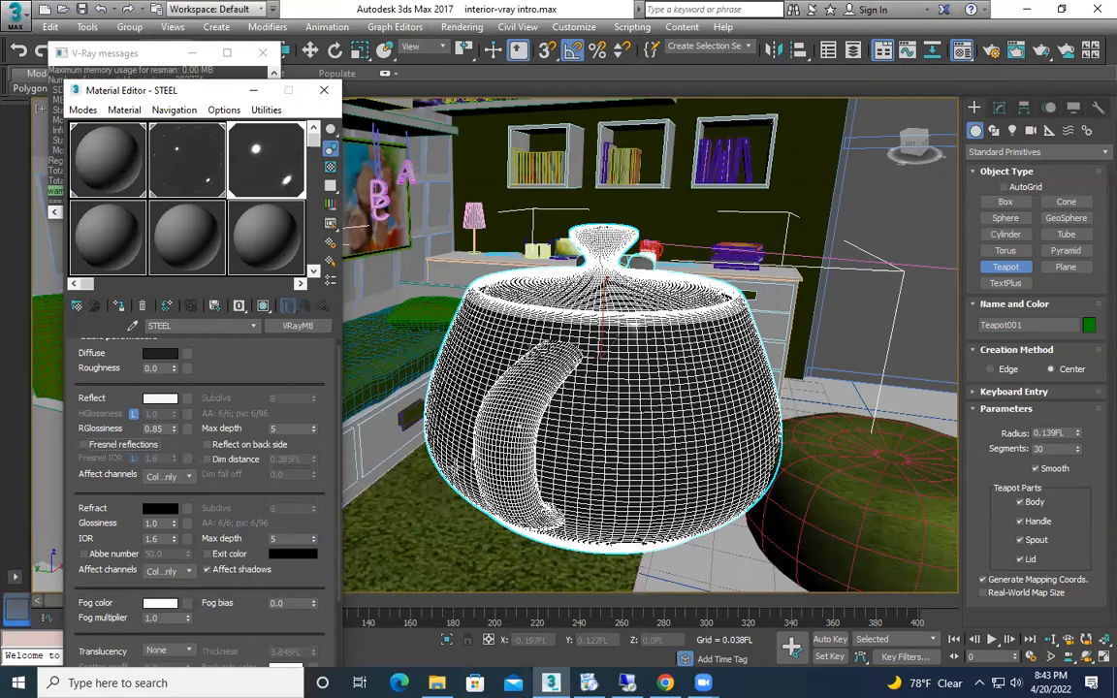
key(shift+q)
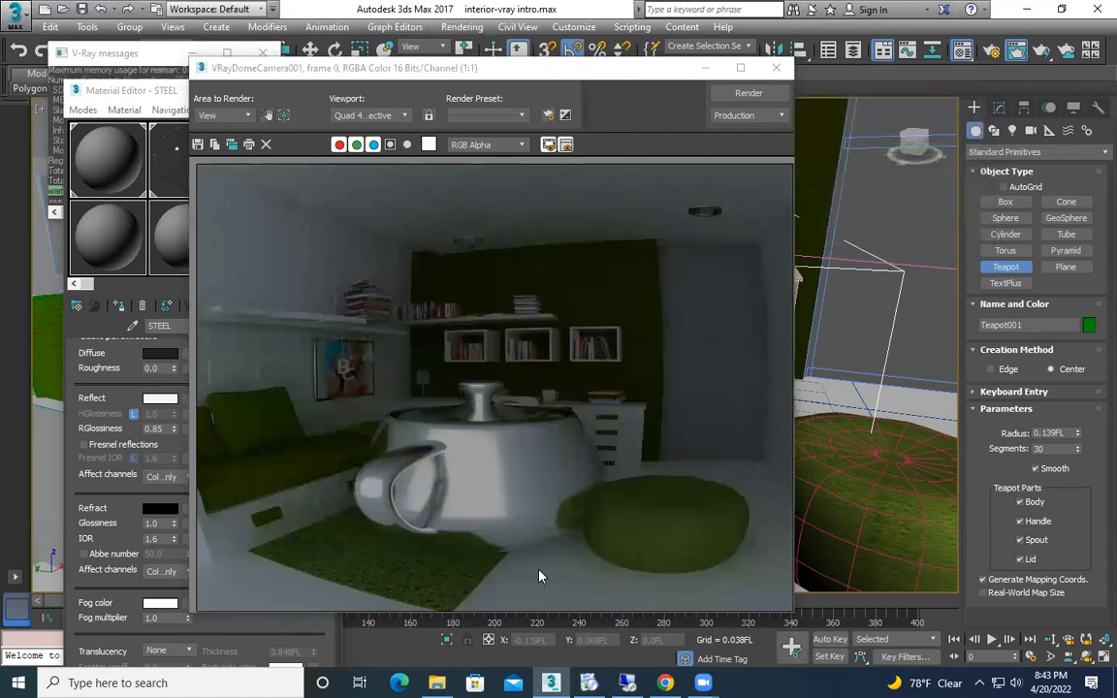
click(781, 72)
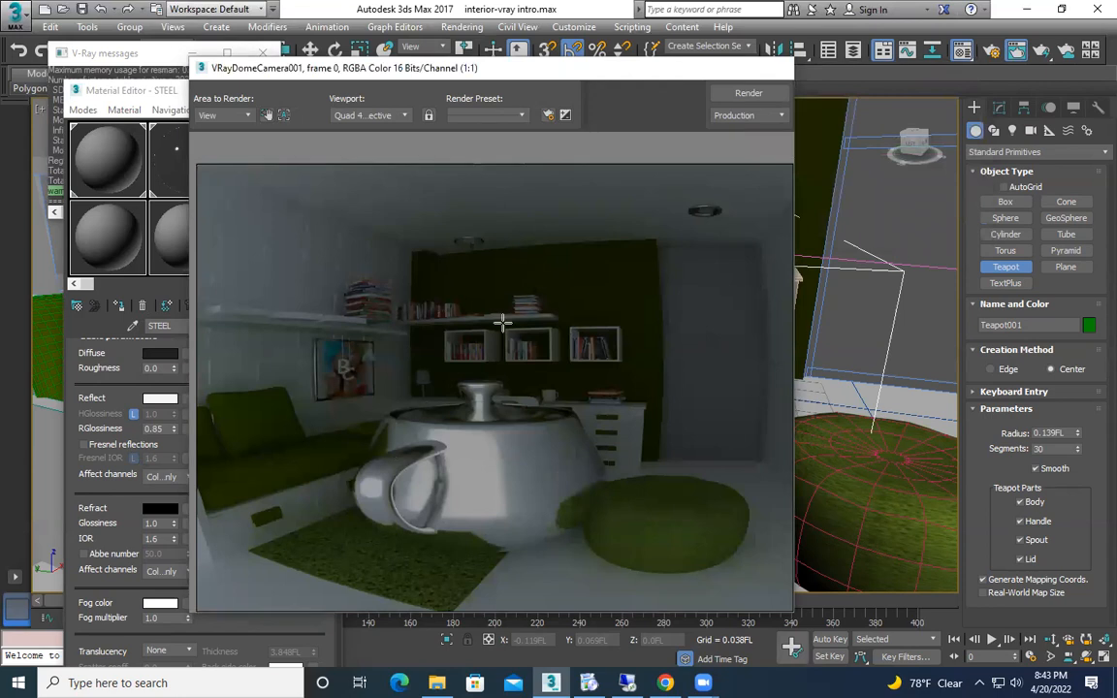
Step: Delete the teapot and assign the STEEL material to the desk chair's tubular legs
key(Delete)
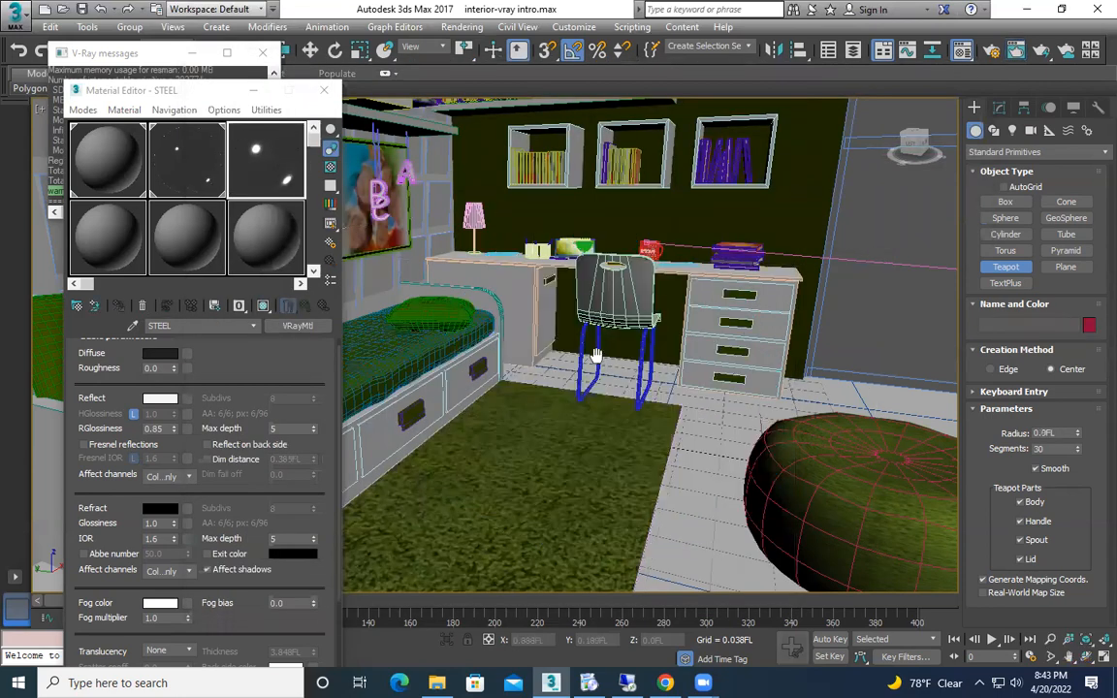
scroll(491, 305, up, 5)
scroll(773, 403, up, 4)
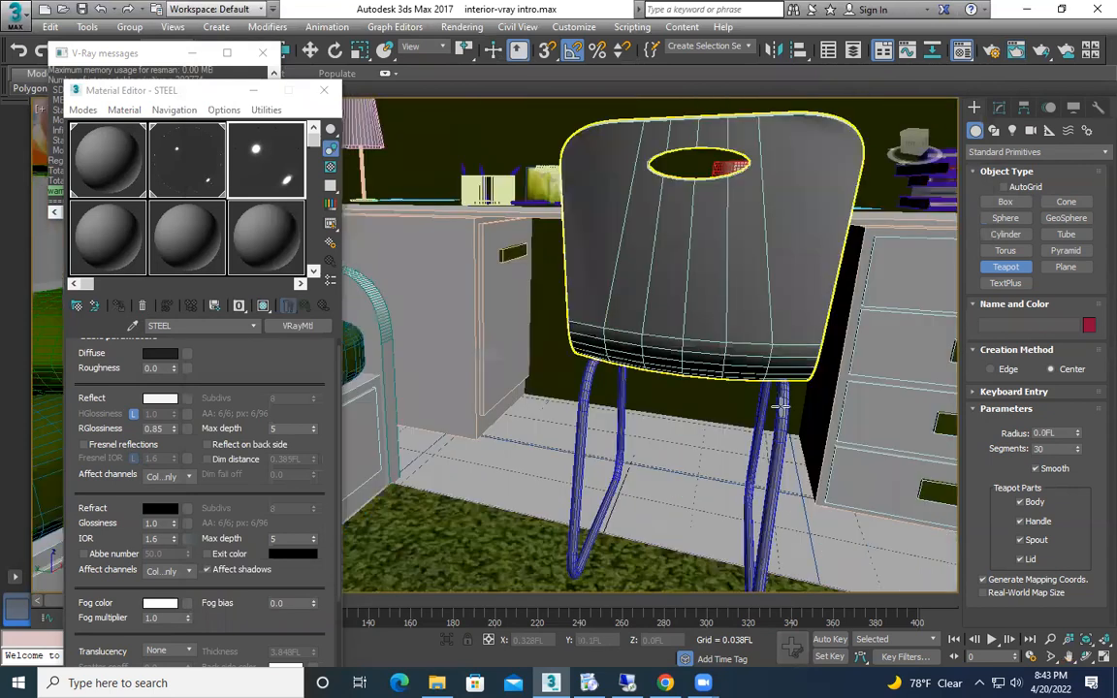
key(w)
click(781, 425)
click(120, 307)
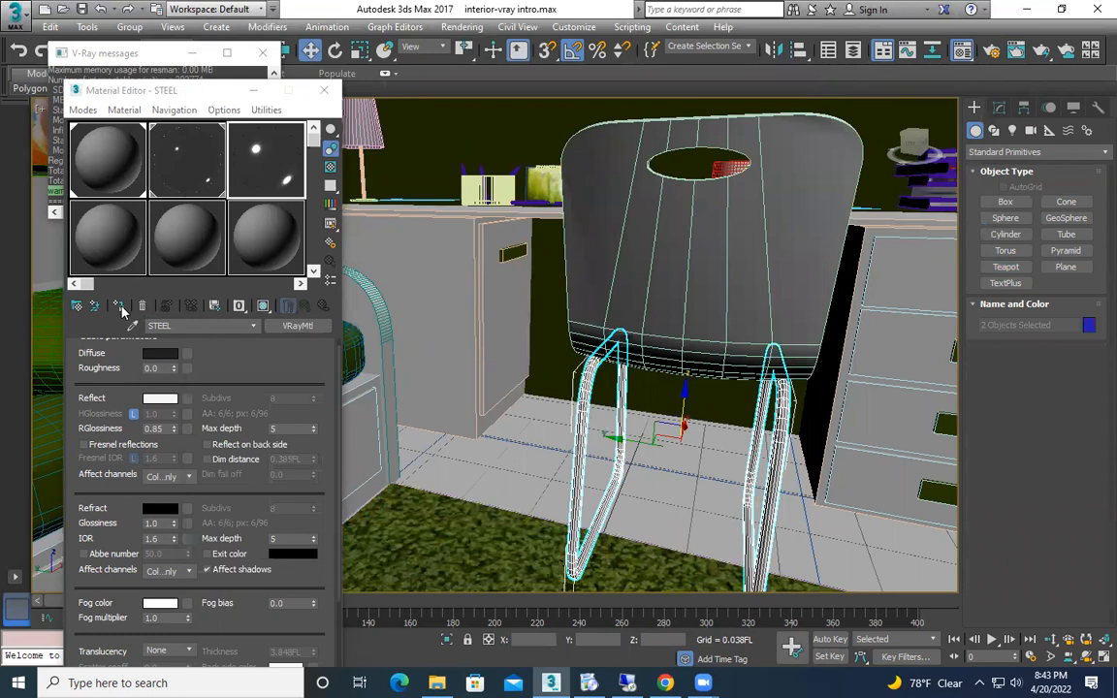
Step: Assign the STEEL material to the stand of the lamp on the desk
scroll(491, 209, up, 3)
middle_drag(492, 209, 706, 424)
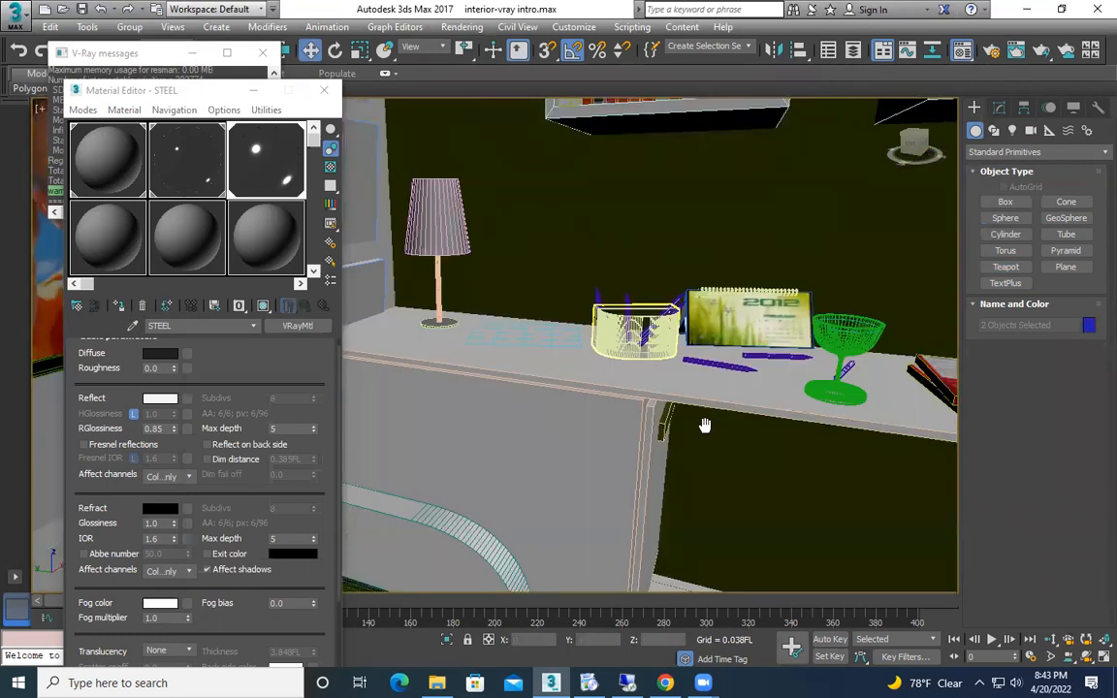
click(495, 385)
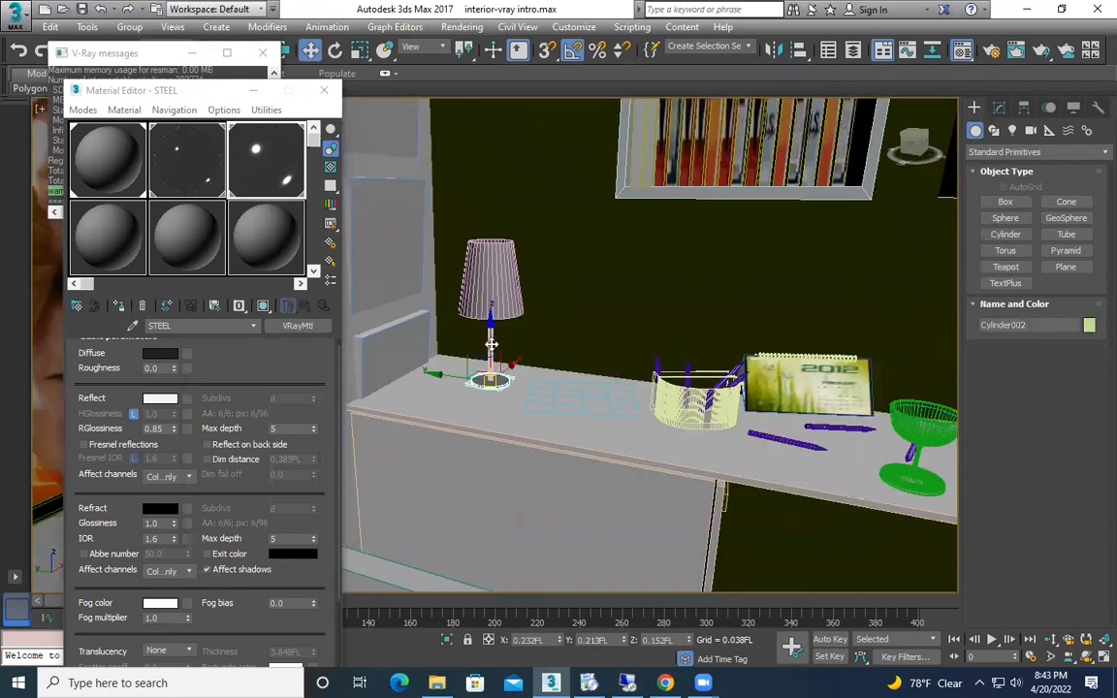
click(120, 307)
Step: Select the tube housings of both ceiling spotlights and assign the STEEL material to them
scroll(561, 287, down, 5)
scroll(561, 287, up, 5)
click(559, 294)
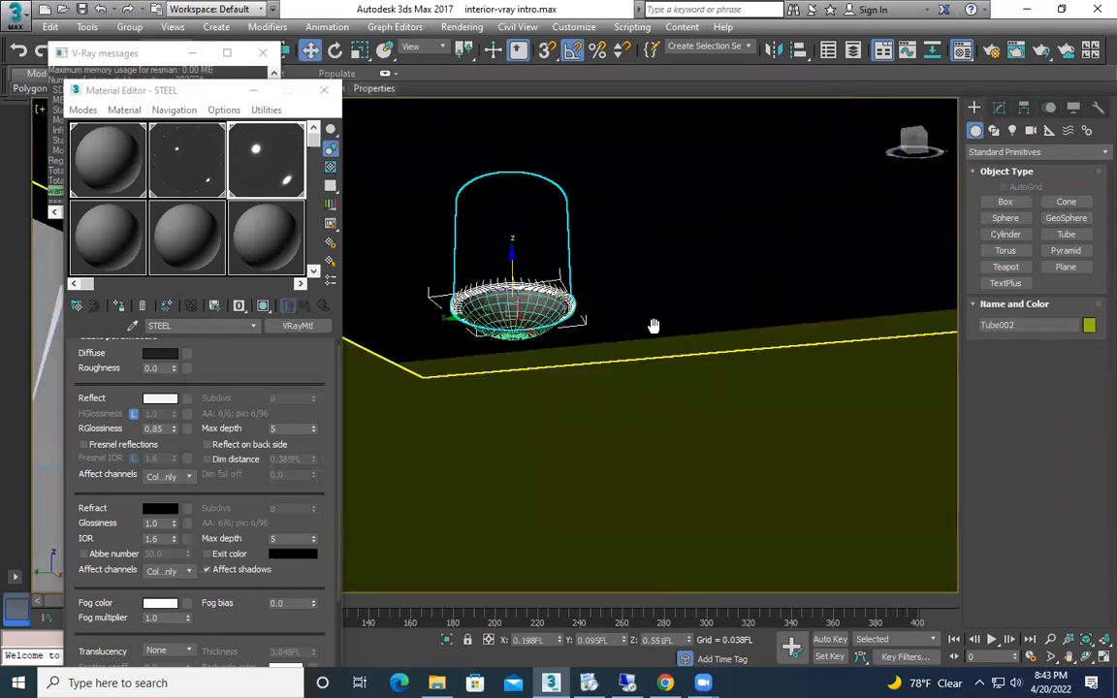
middle_drag(840, 324, 552, 368)
ctrl+click(551, 174)
click(121, 305)
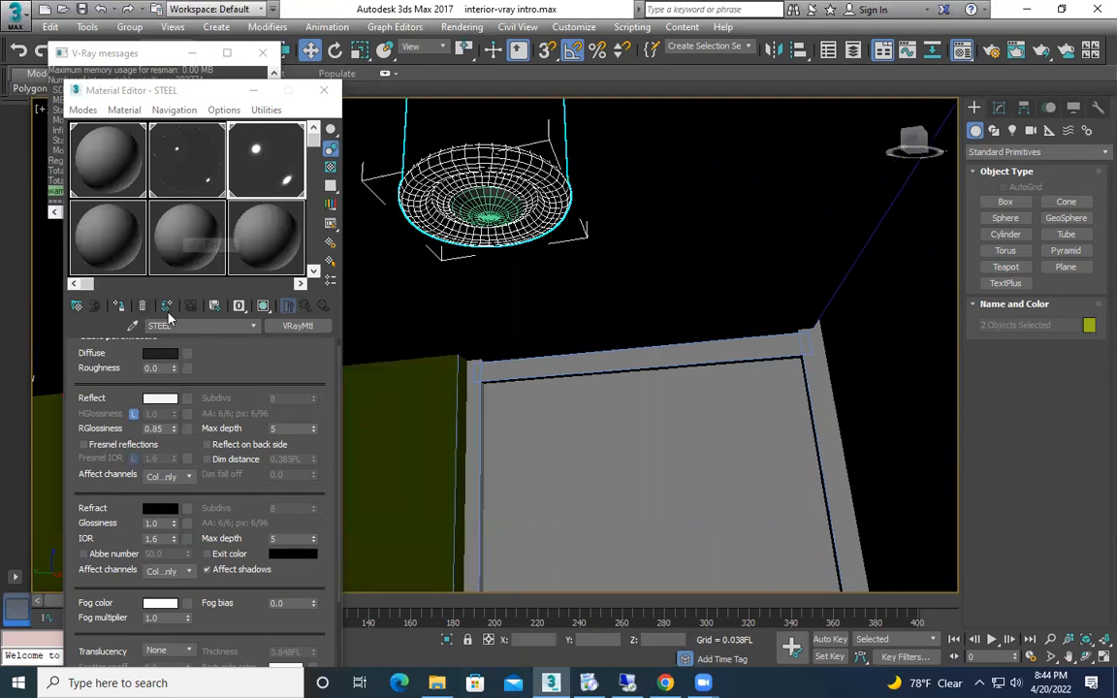
Step: Assign the GLASAS material to the desk chair's seat and back shell
scroll(631, 372, down, 5)
scroll(463, 437, down, 2)
middle_drag(463, 437, 653, 374)
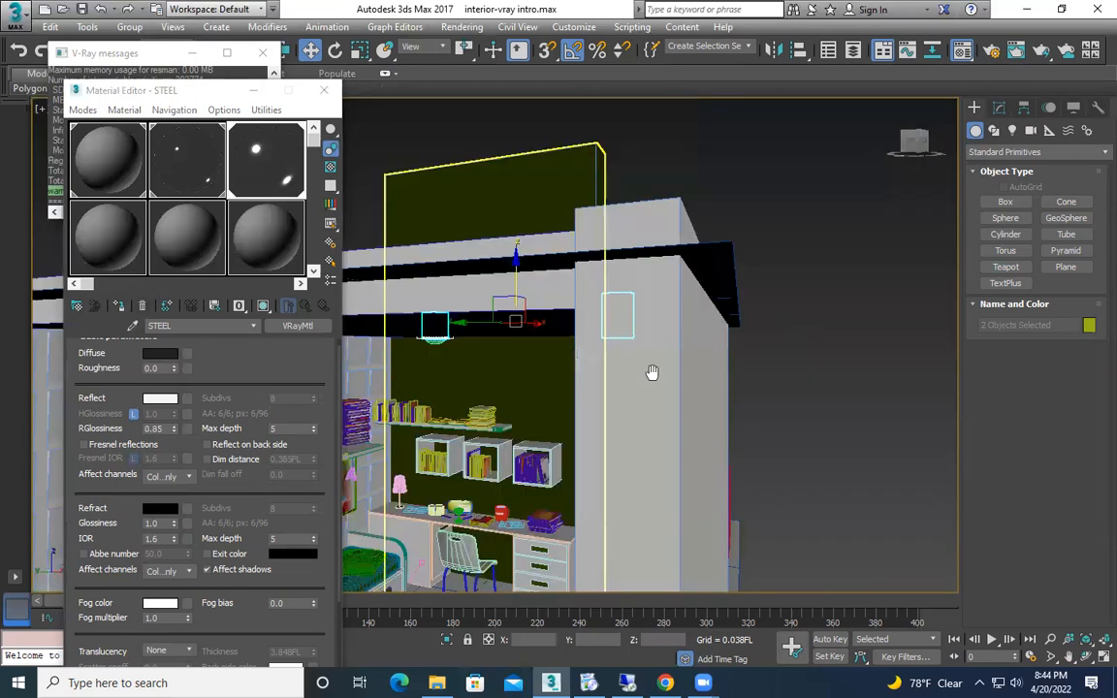
scroll(531, 386, up, 4)
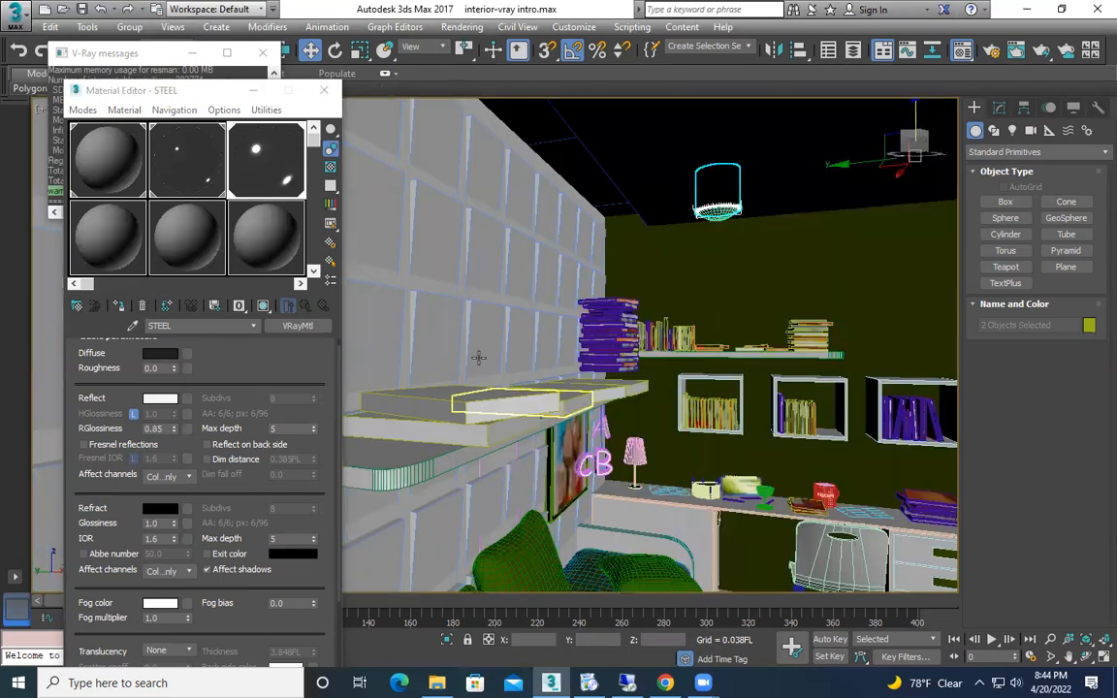
middle_drag(679, 465, 621, 339)
scroll(720, 349, up, 4)
click(722, 351)
scroll(725, 353, down, 1)
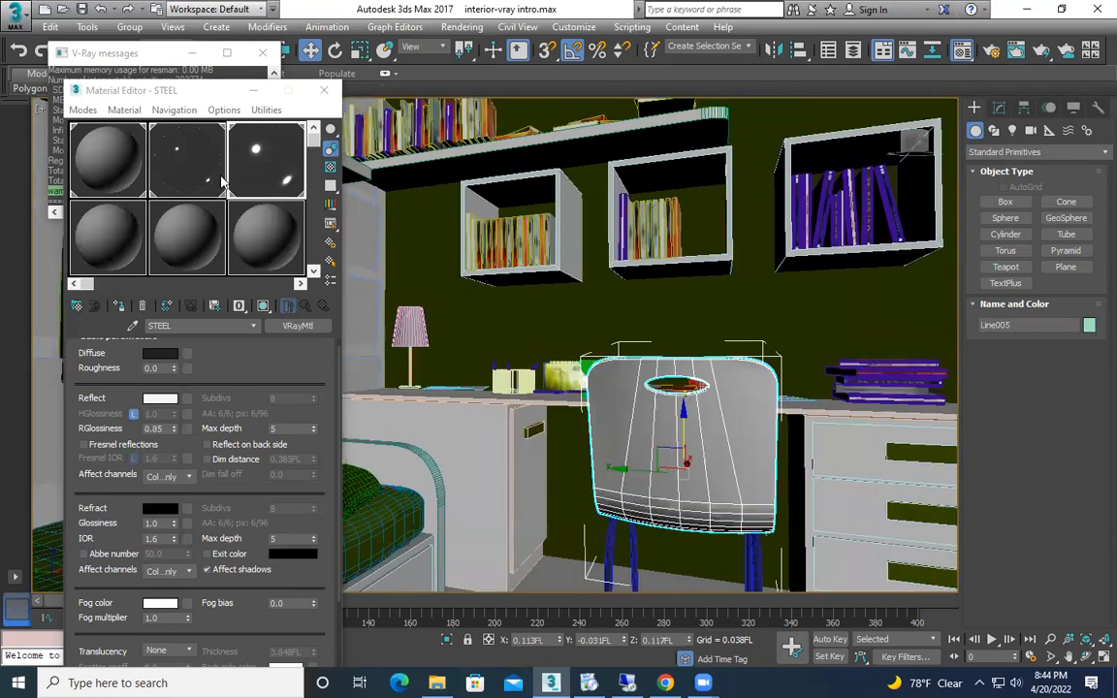
click(194, 179)
click(122, 308)
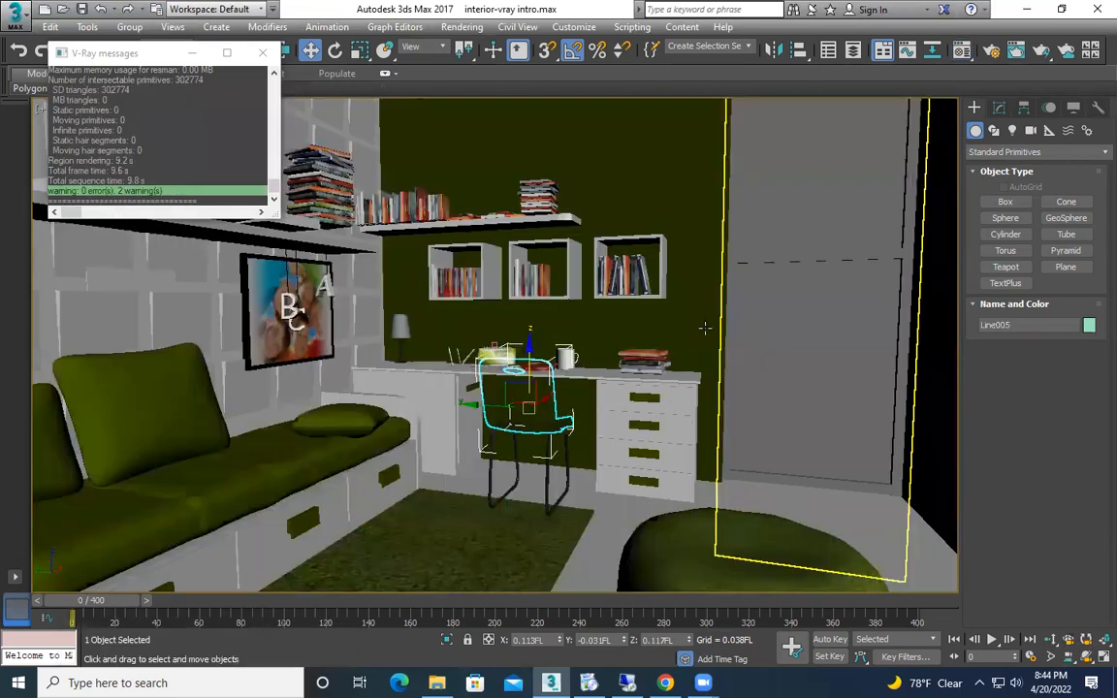
Step: Dolly the dome camera closer to the desk chair and render its view to check the glass shell
click(1053, 640)
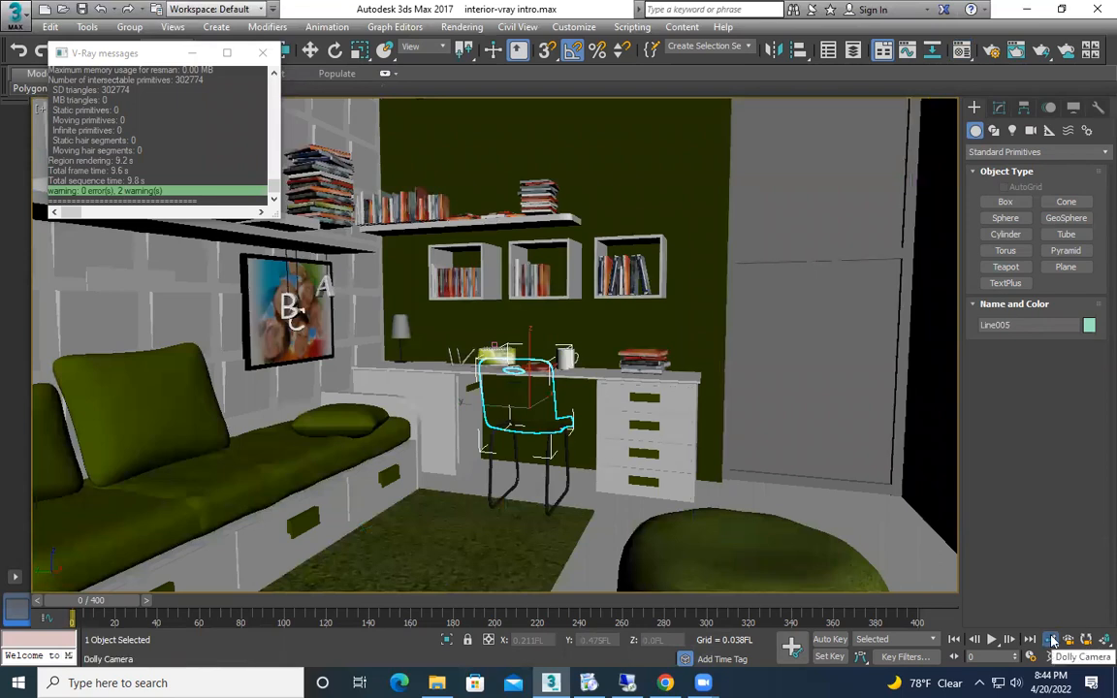
drag(593, 465, 595, 414)
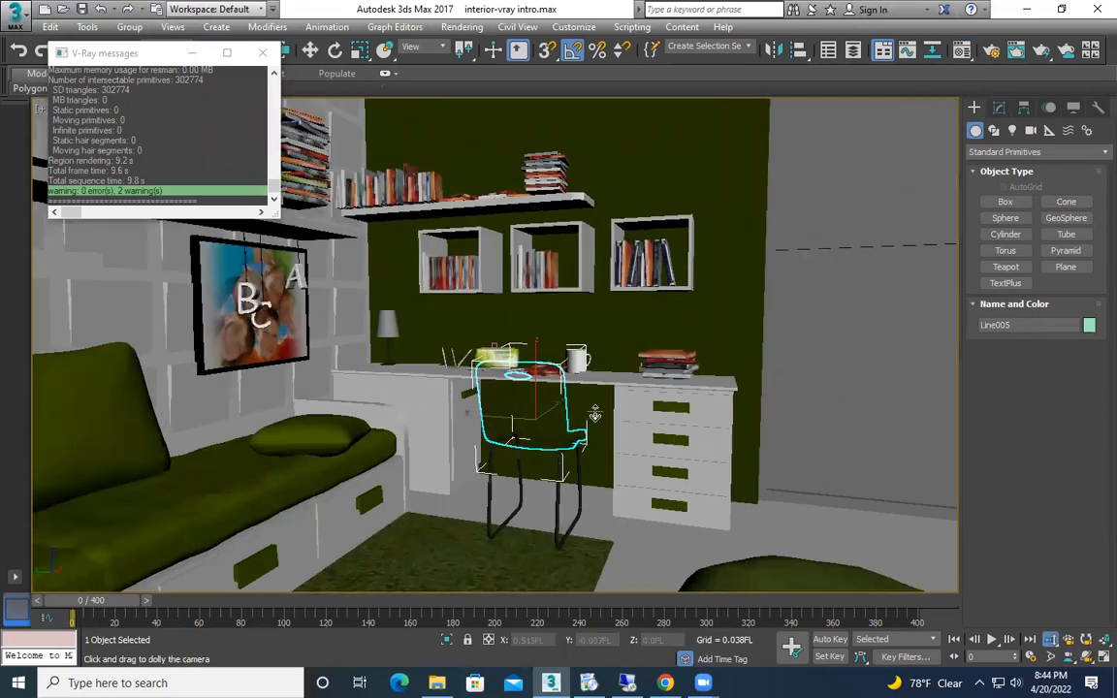
scroll(596, 414, up, 2)
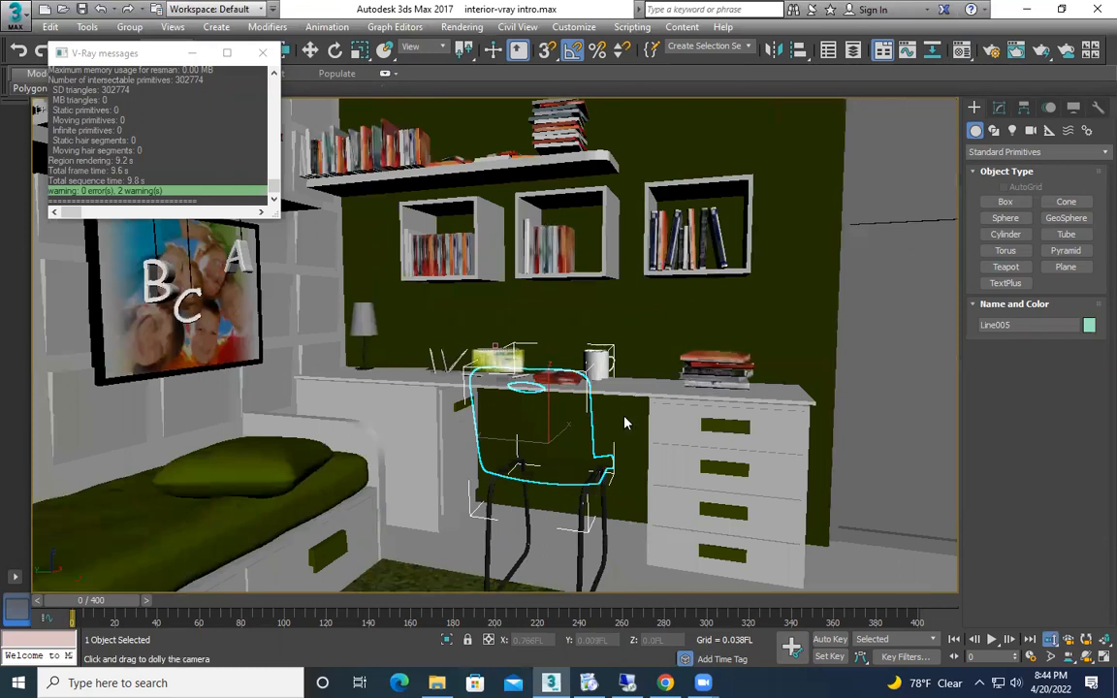
key(shift+q)
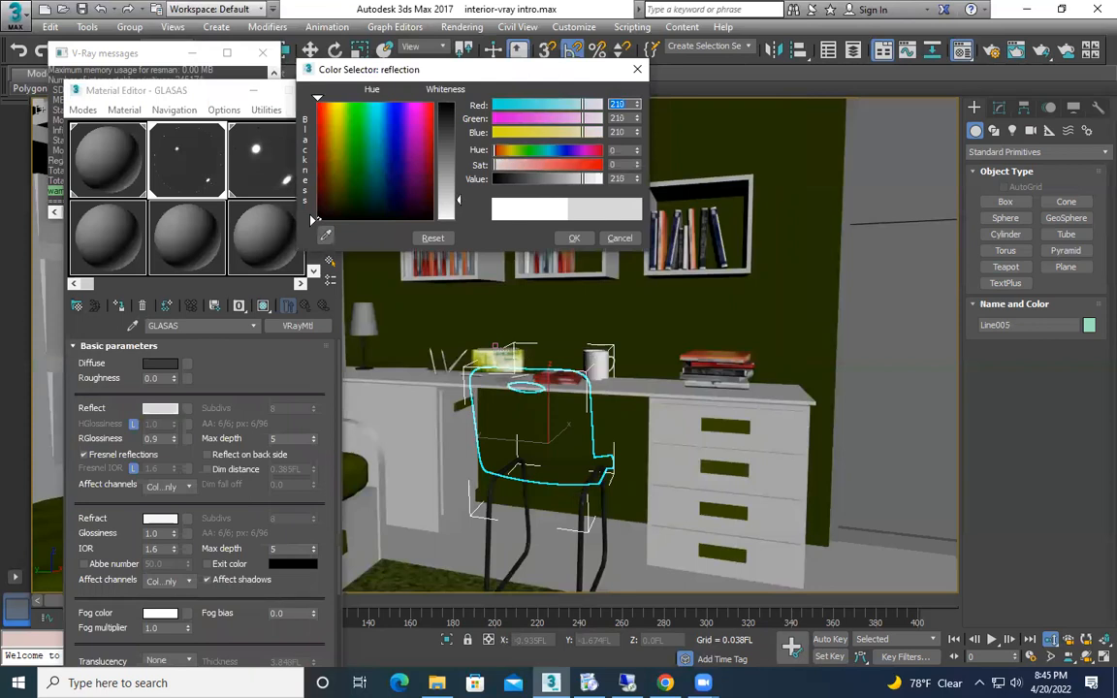
Step: Set GLASAS's reflection color to gray, RGB 186, 186, 186, and its refraction color to cyan, RGB 75, 219, 224
drag(459, 199, 458, 189)
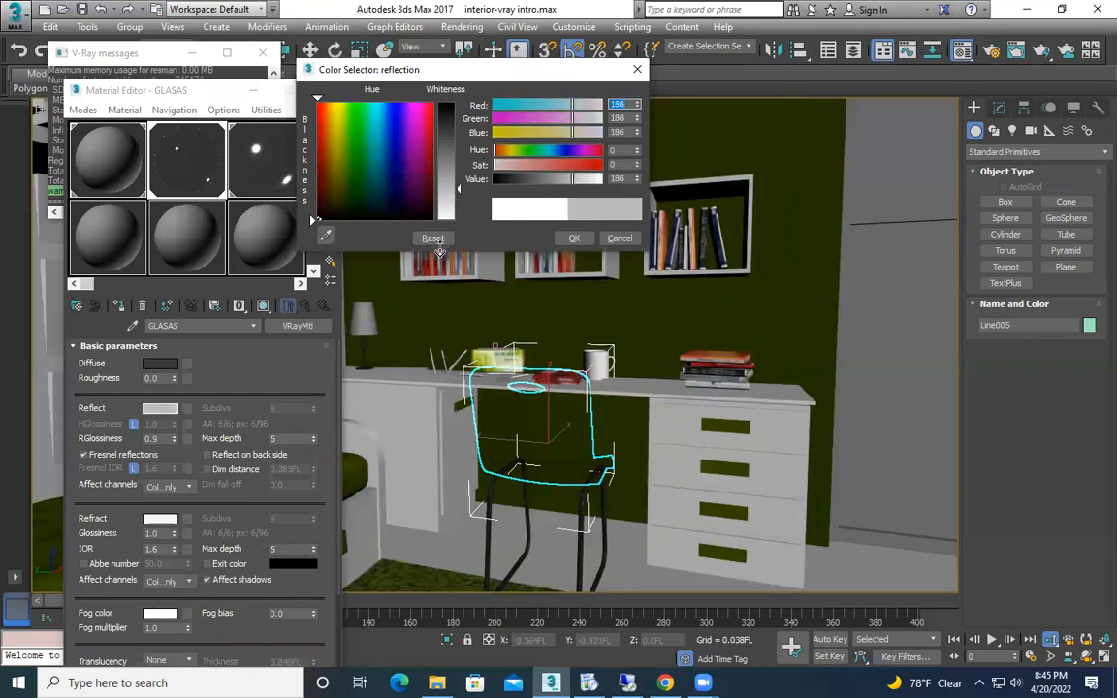
click(576, 240)
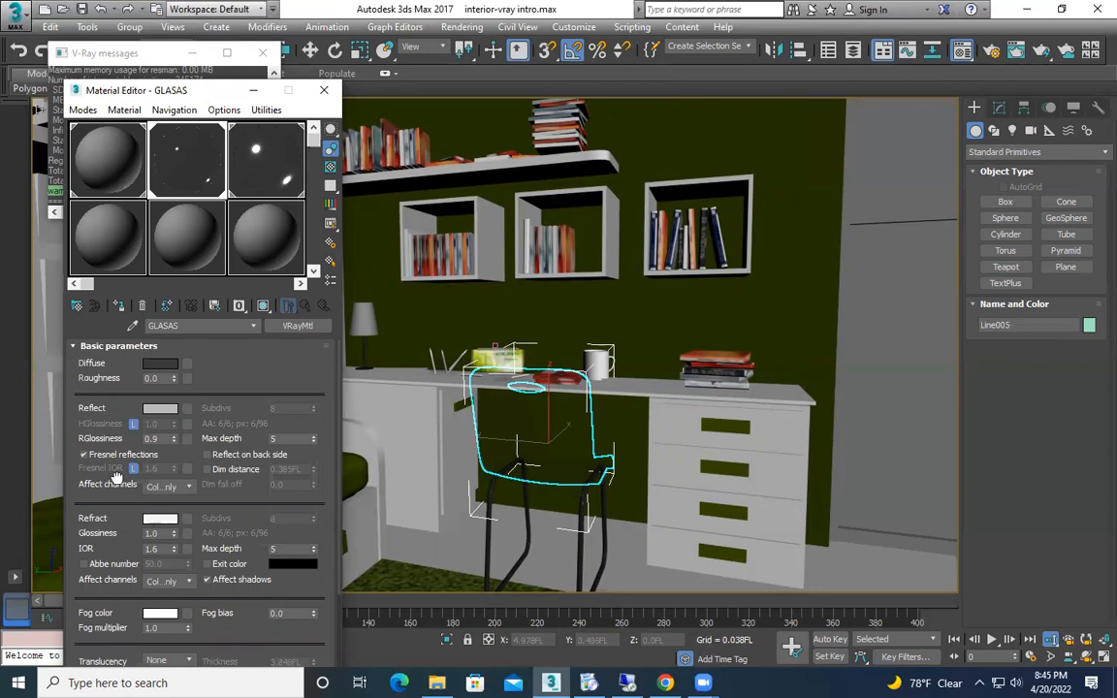
scroll(102, 431, down, 2)
click(158, 479)
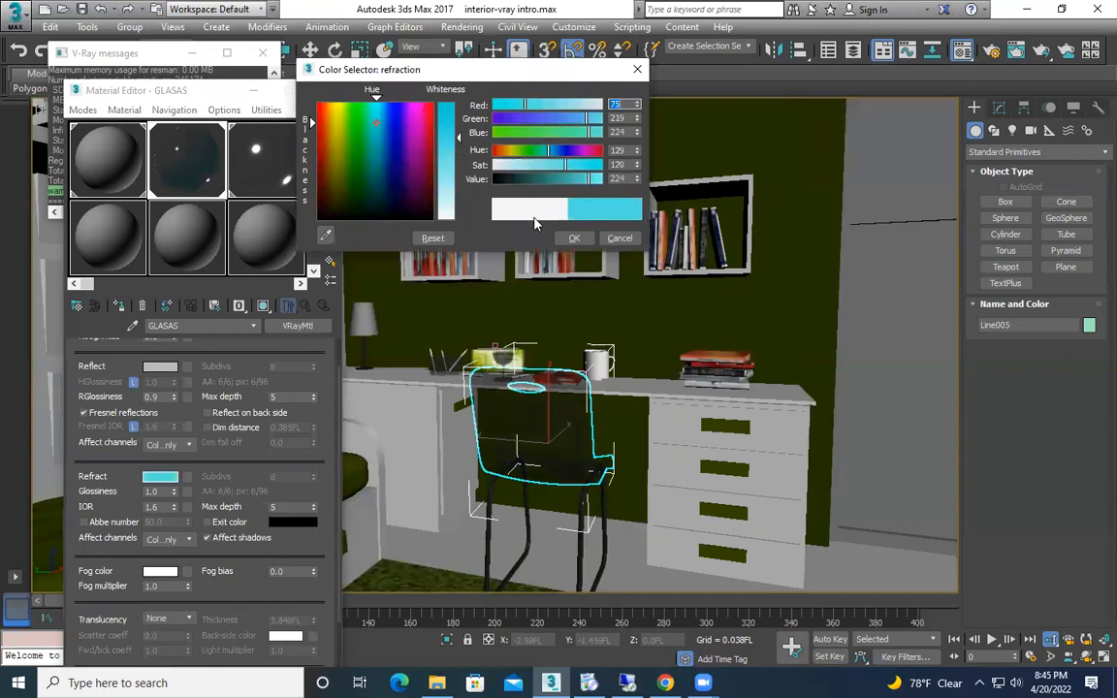
click(573, 238)
Step: Render the dome camera's close view of the desk chair to check the cyan-tinted glass
key(shift+q)
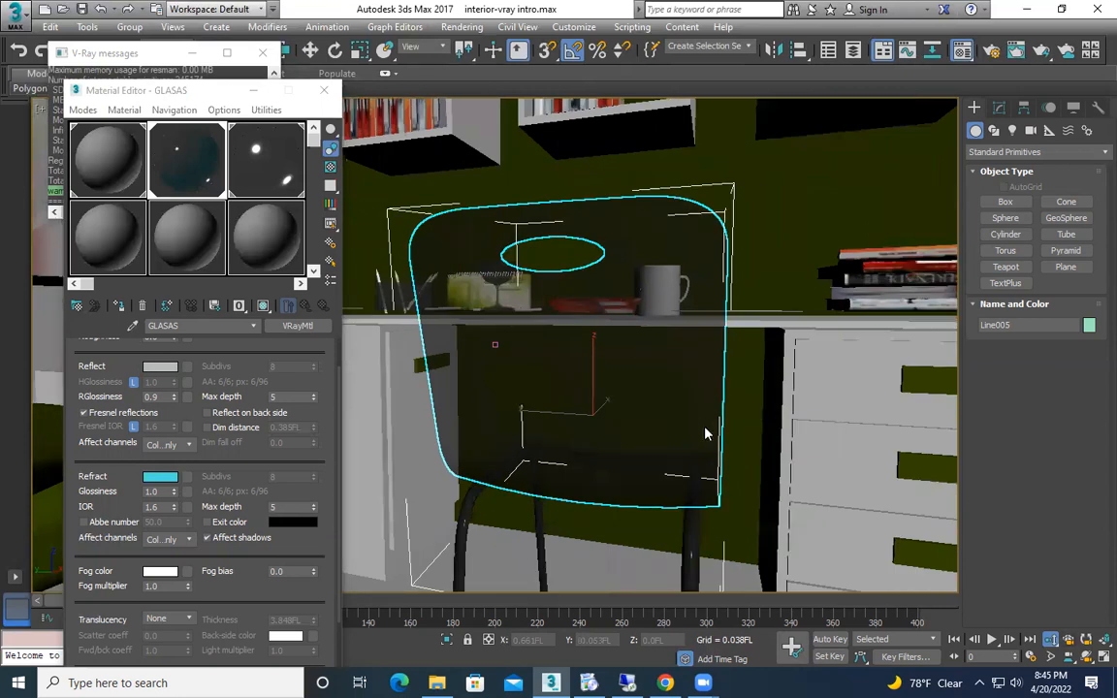
key(shift+q)
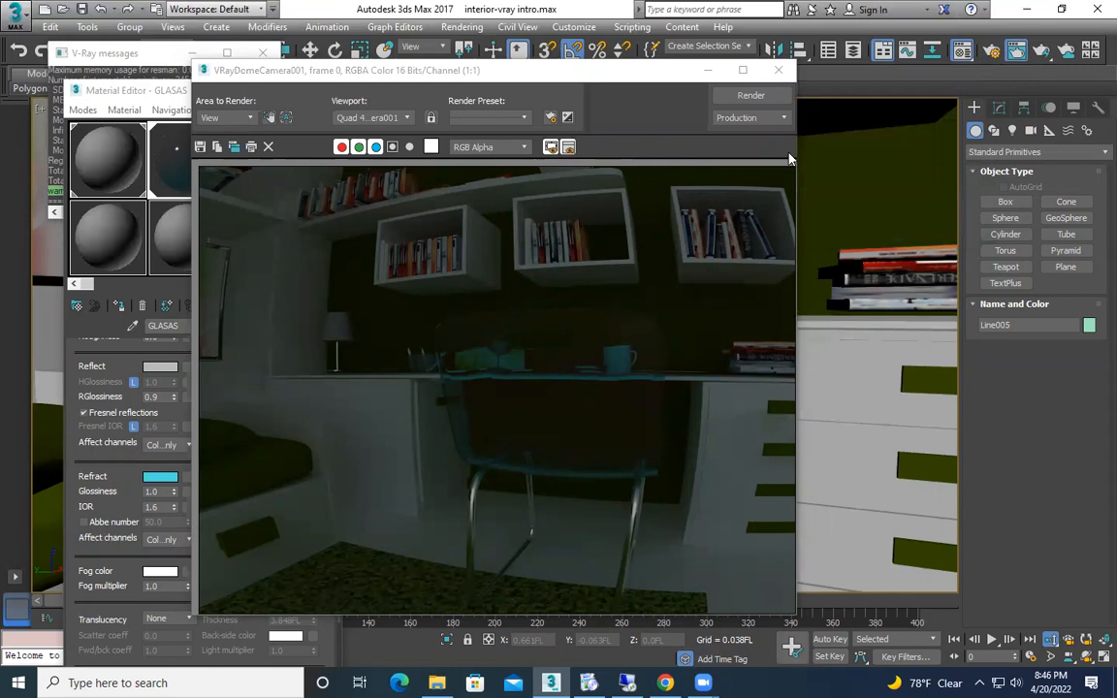
click(779, 71)
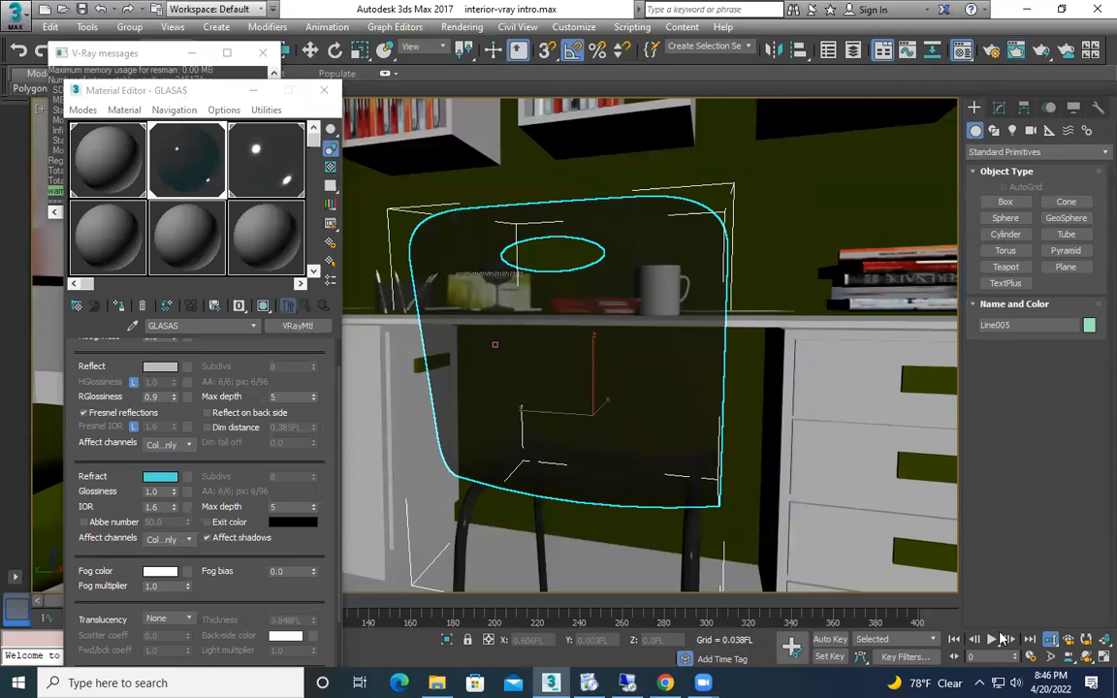
Step: Dolly the dome camera back to show the room and assign the GLASAS material to the balcony window's pane
drag(636, 464, 666, 521)
middle_drag(693, 475, 748, 506)
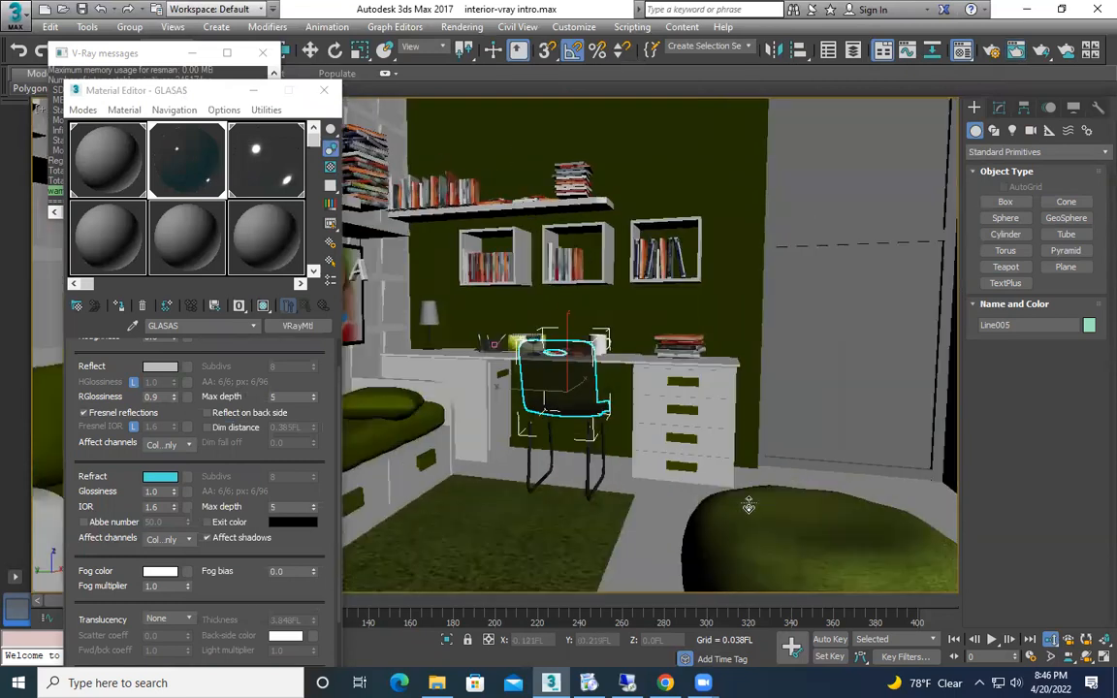
key(w)
click(864, 307)
click(118, 305)
Step: Assign the STEEL material to the balcony window's frame, including its side, middle, bottom and top bars
click(920, 238)
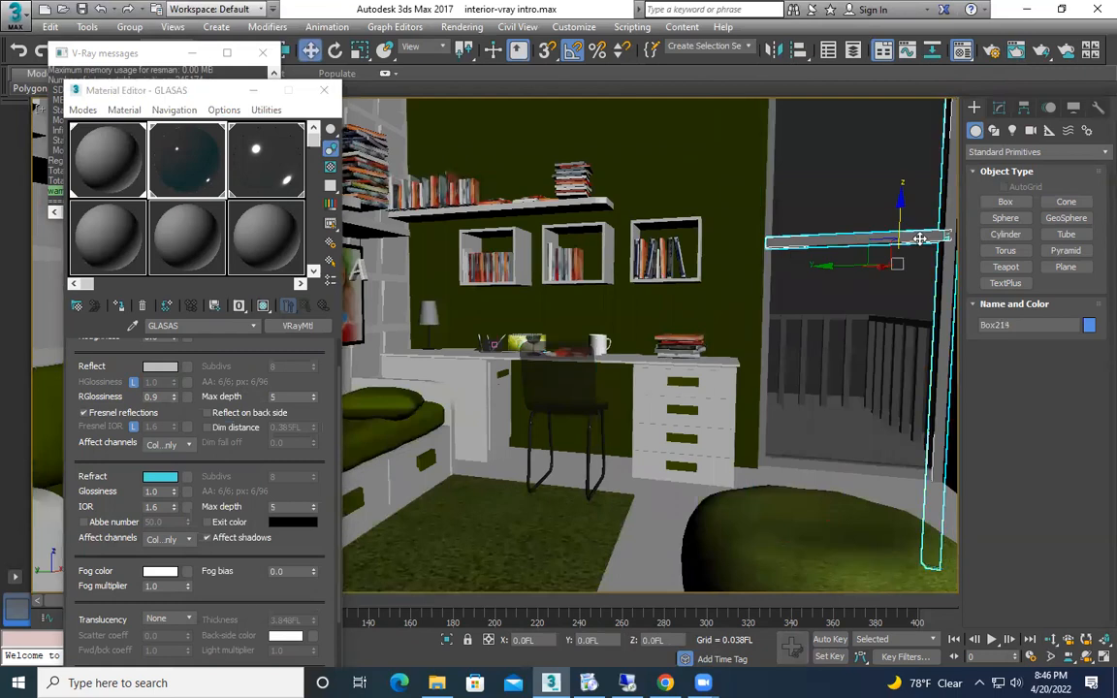
ctrl+click(771, 204)
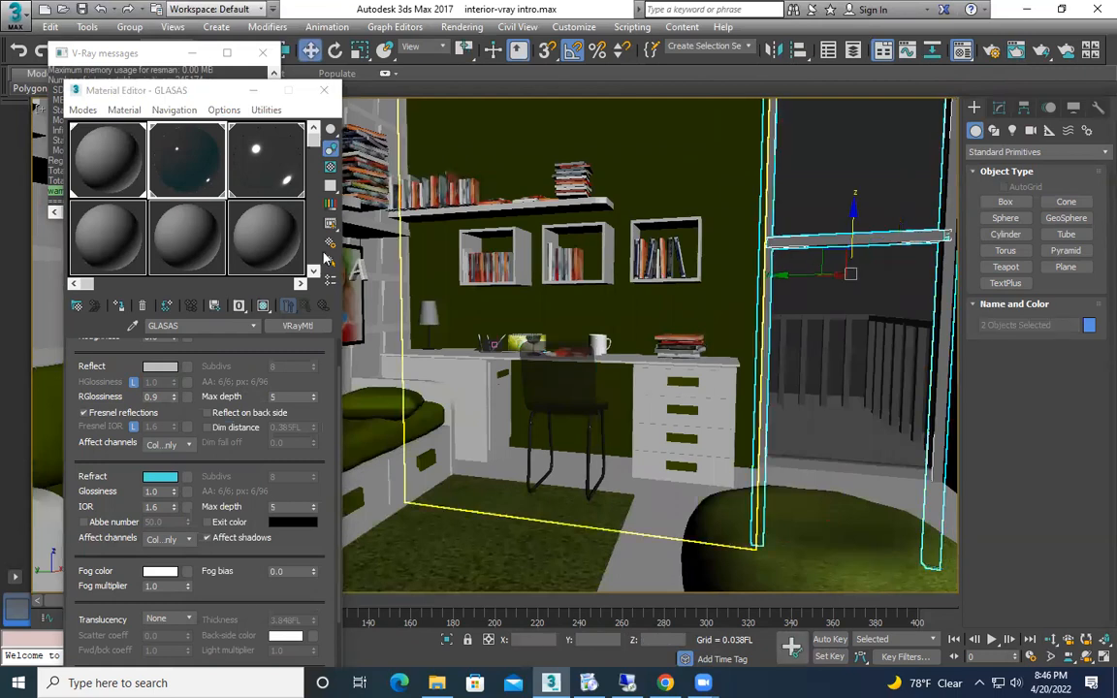
click(242, 147)
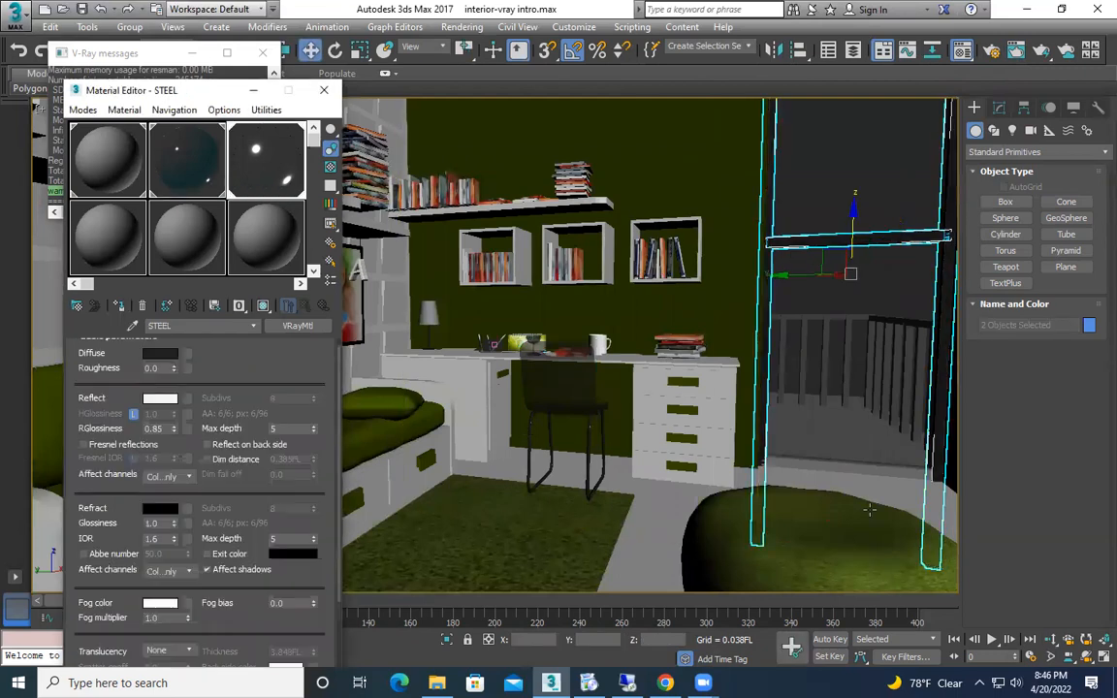
ctrl+click(775, 463)
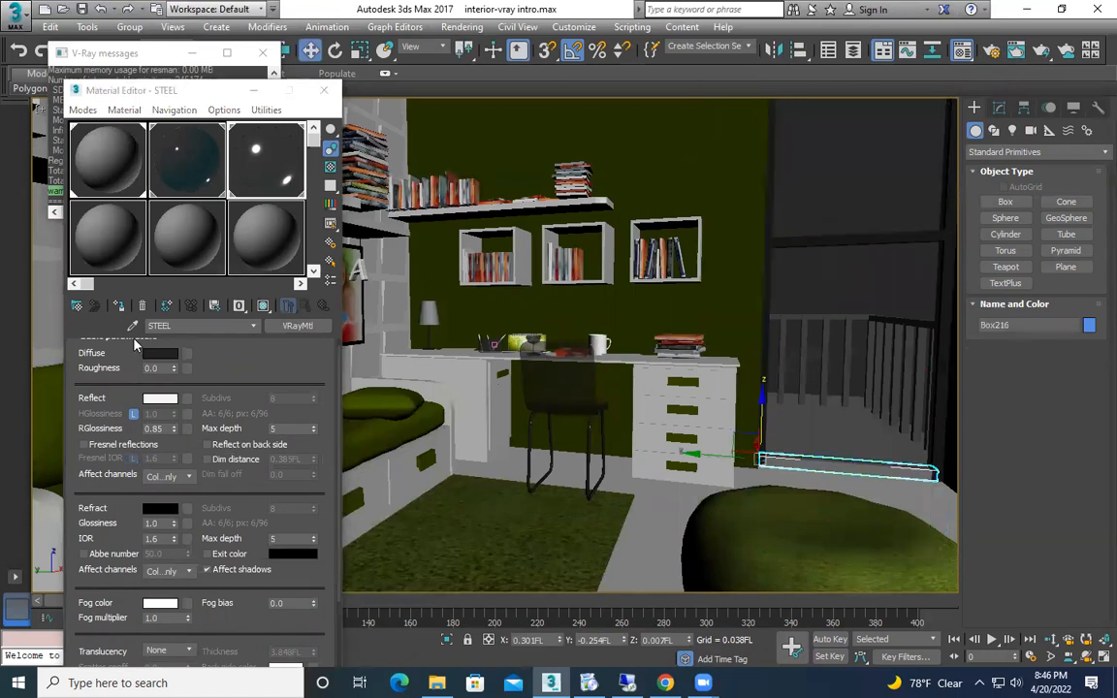
click(118, 305)
middle_drag(759, 369, 757, 377)
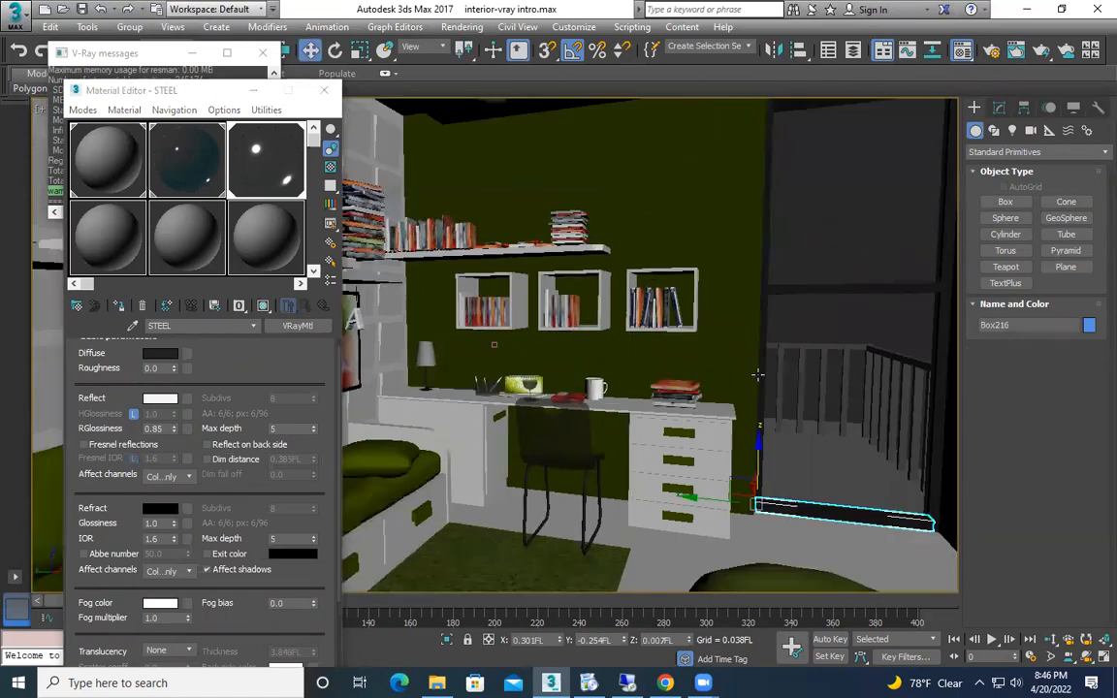
key(p)
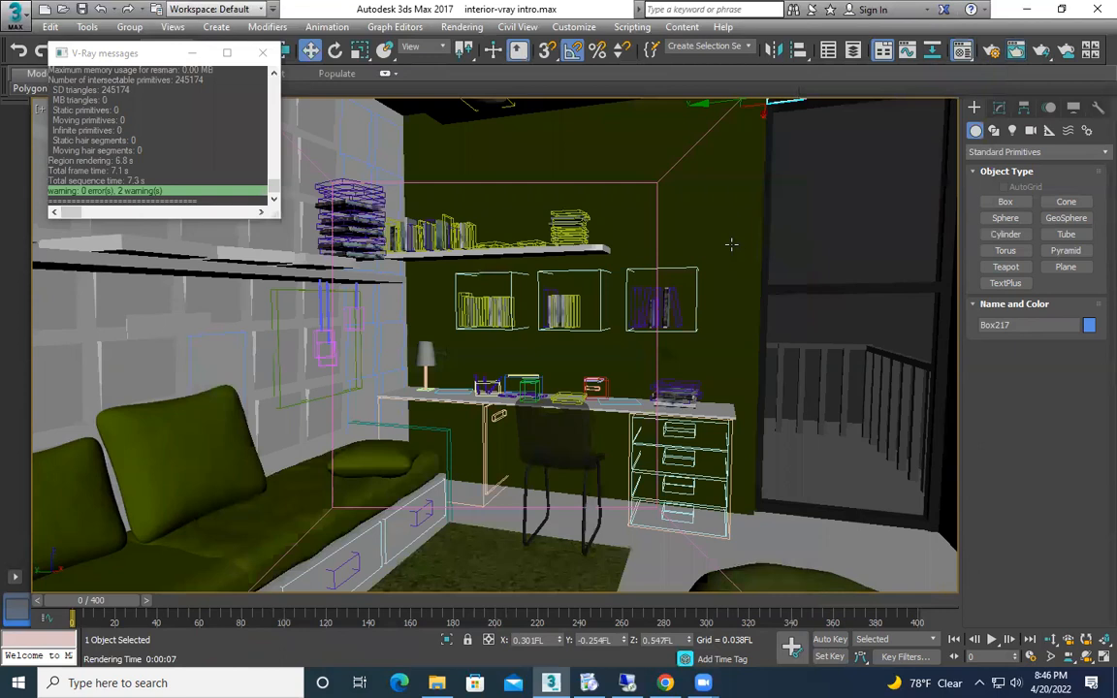
Step: Set GLASAS's refraction color to white and render the dome camera's view of the whole room
key(m)
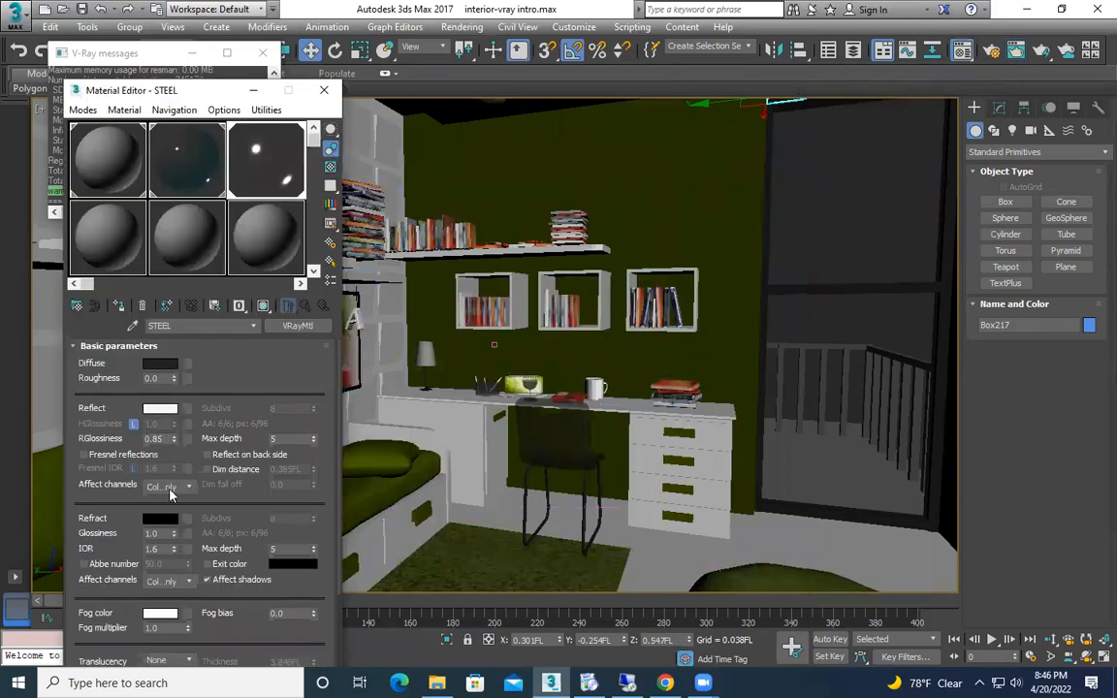
click(174, 155)
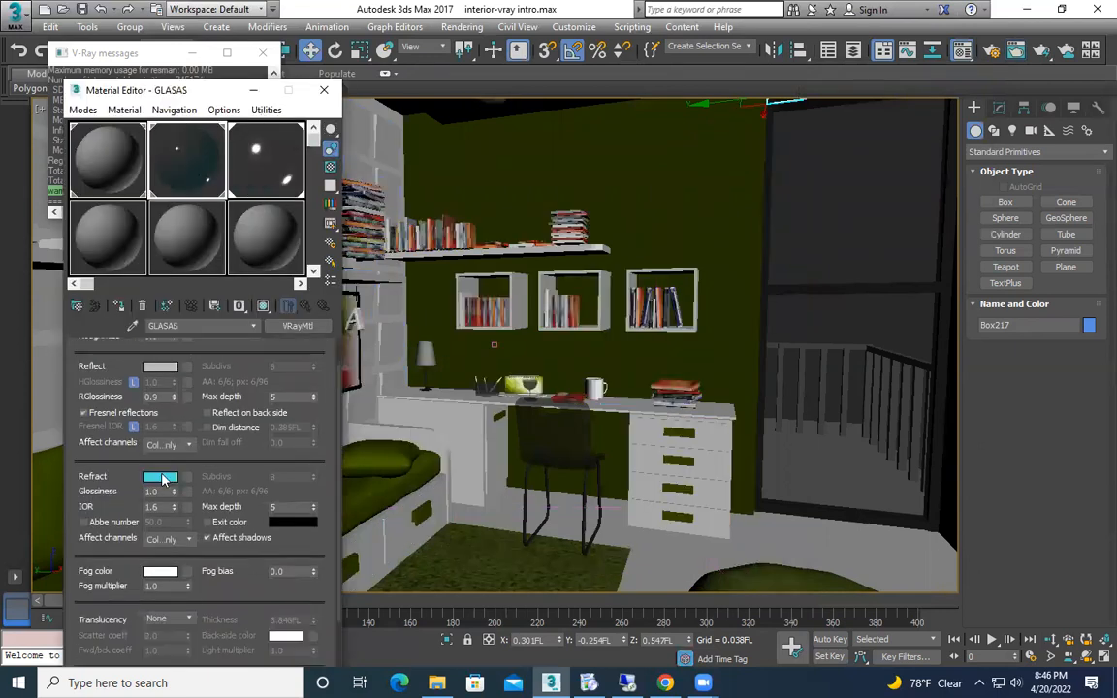
click(160, 477)
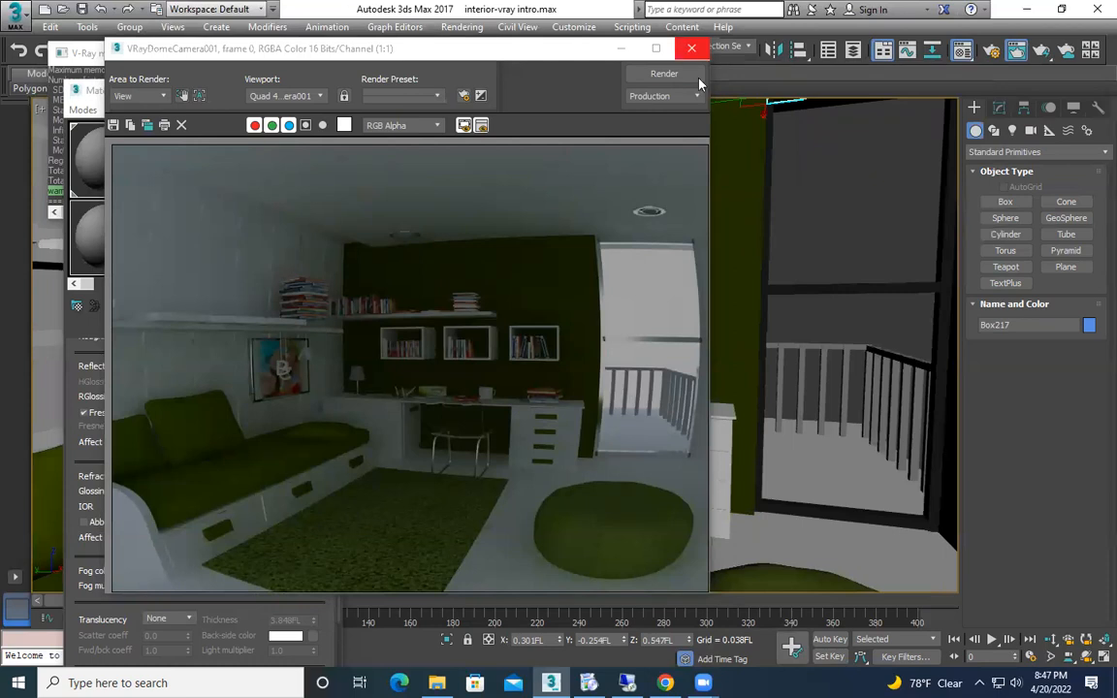
click(691, 48)
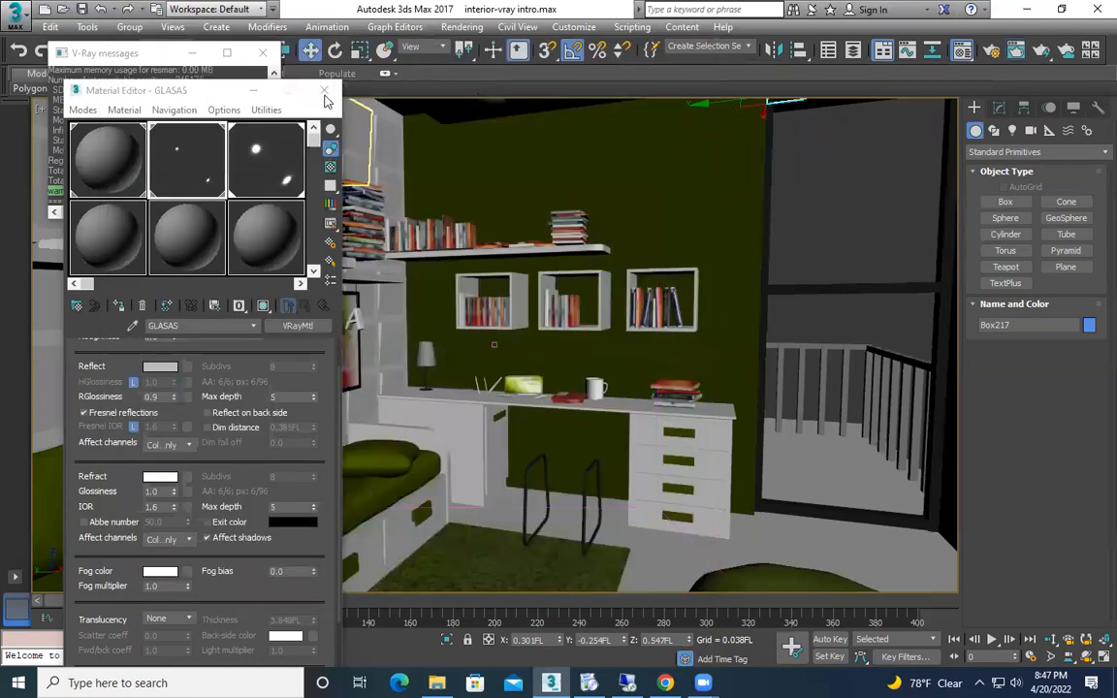
click(325, 93)
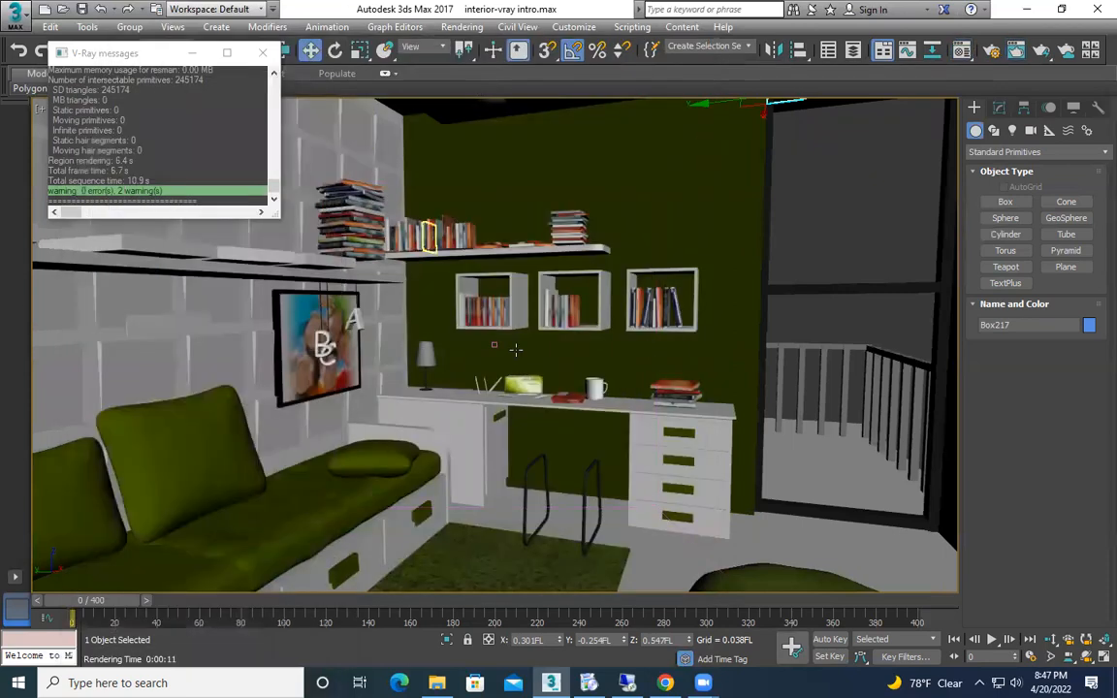